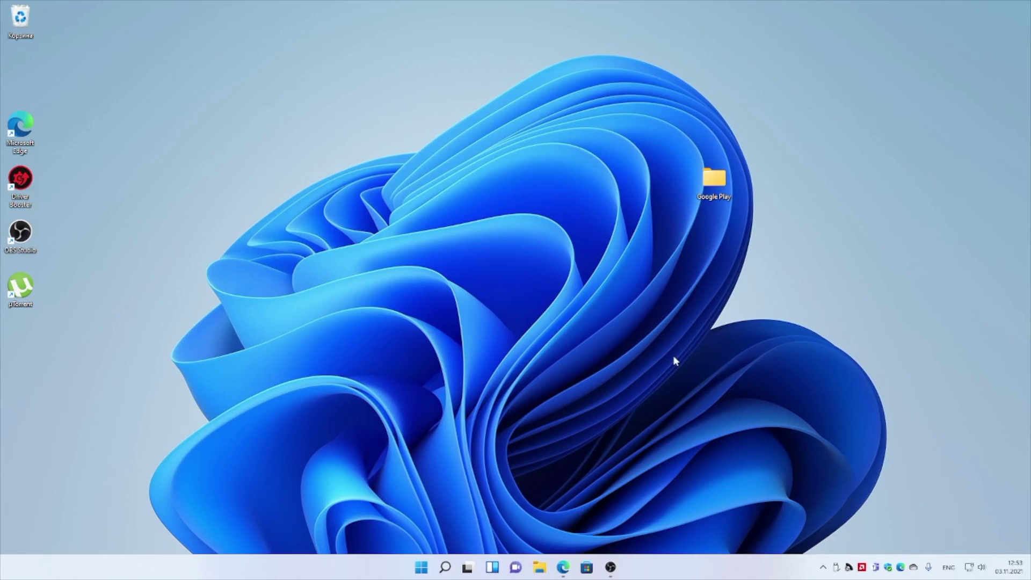
Switch to the browser and copy the web address of the Windows Subsystem for Android store page.
key("alt+Tab")
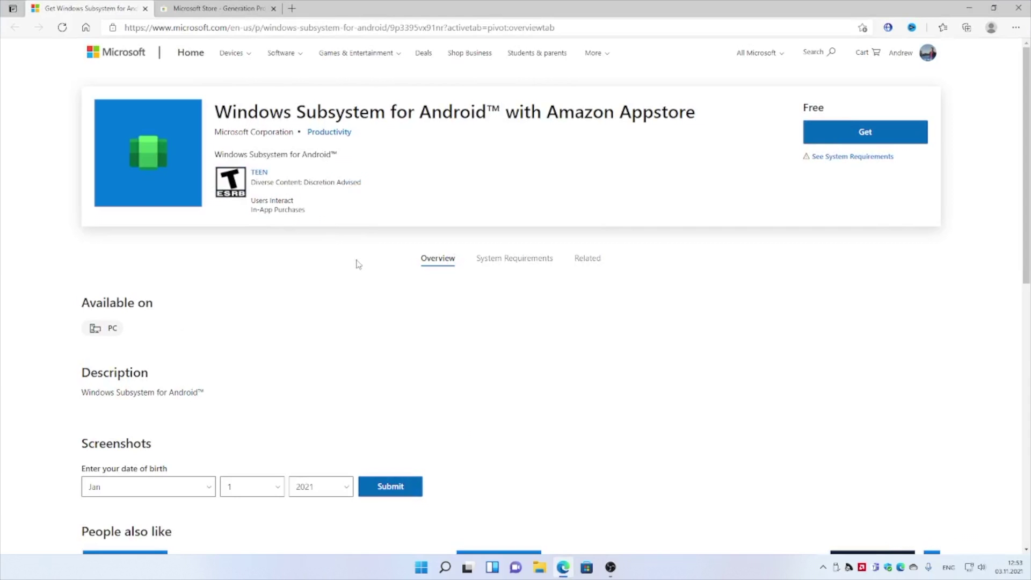
right_click(160, 24)
key("super+c")
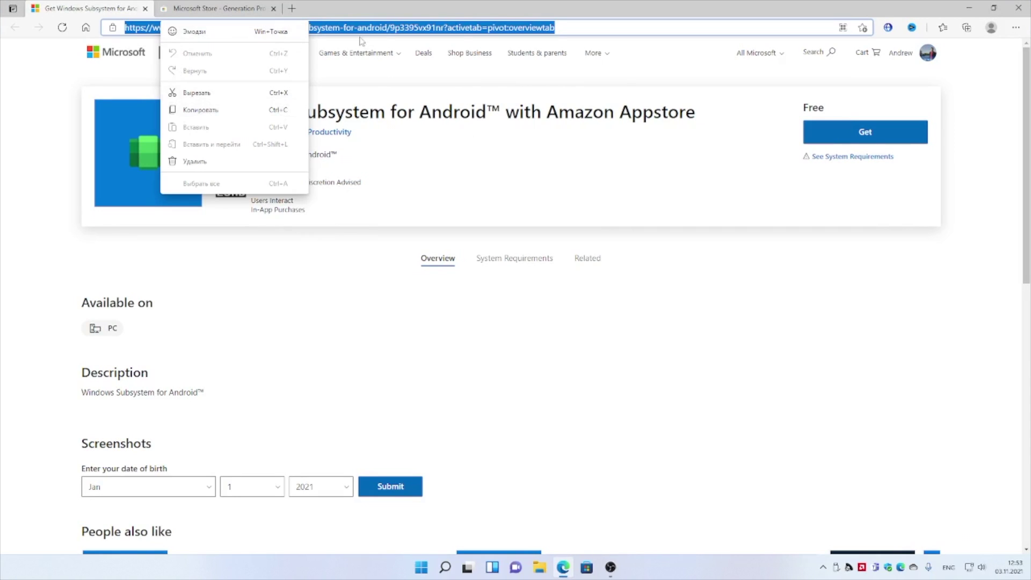
left_click(234, 113)
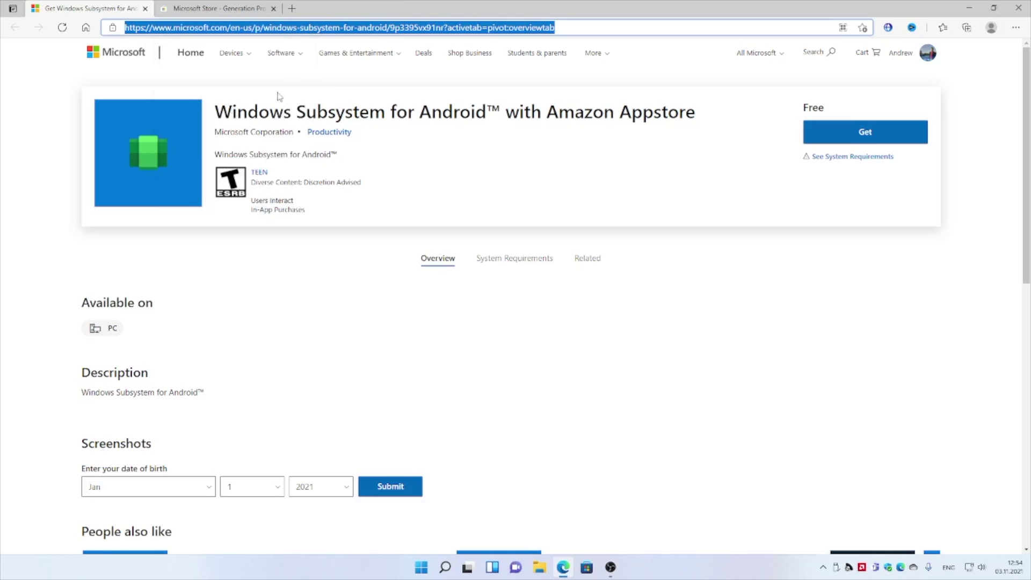
Paste the copied address into the store.rg-adguard.net link generator, choose the Slow ring and generate the download links.
left_click(247, 7)
left_click(488, 328)
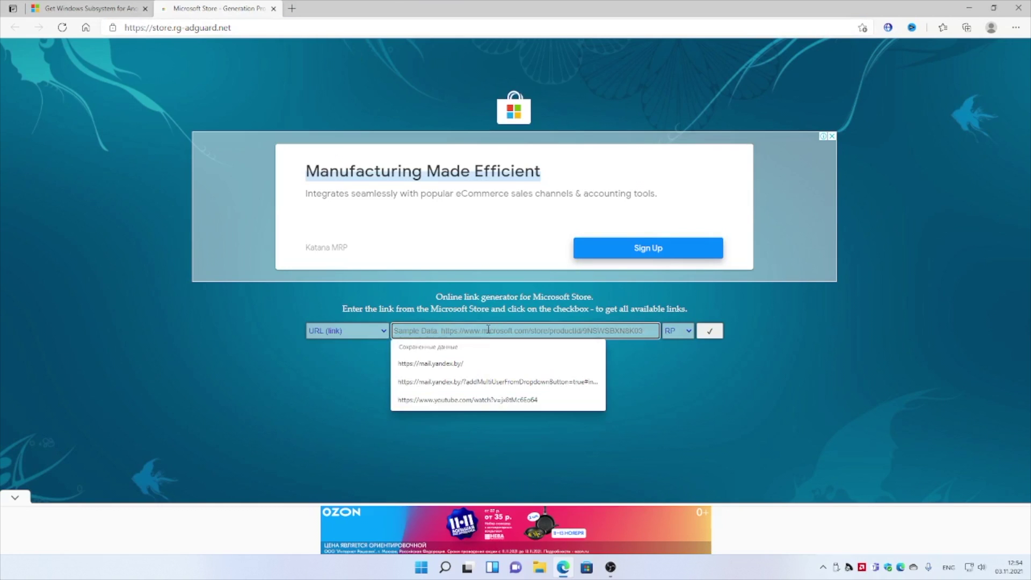
right_click(490, 330)
left_click(515, 173)
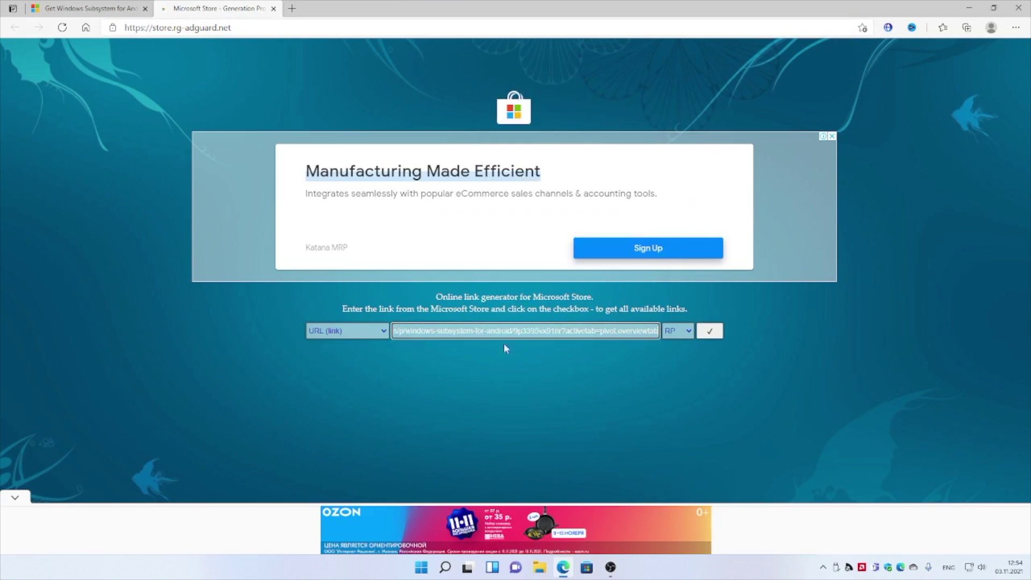
left_click(677, 331)
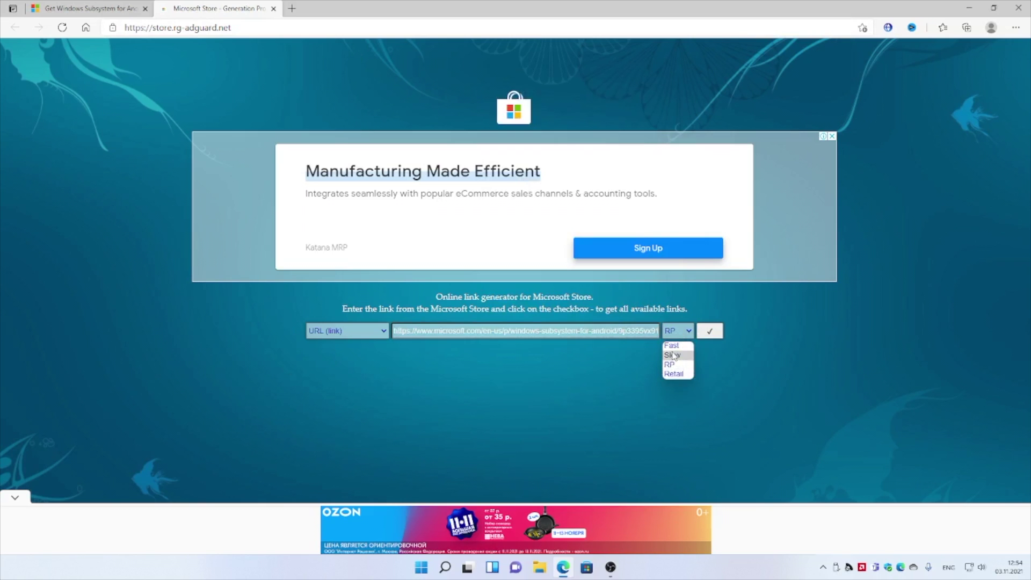
left_click(674, 356)
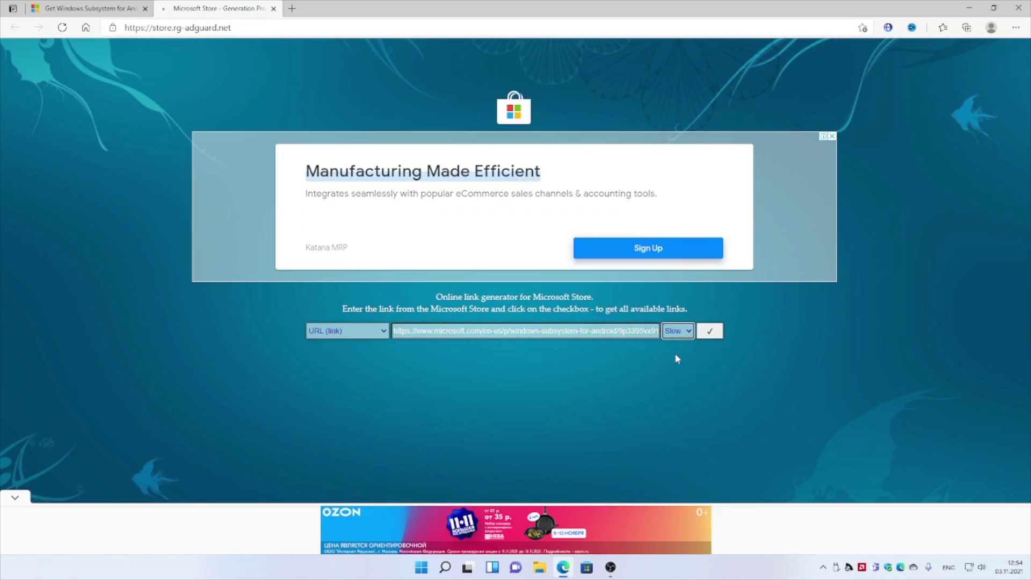
left_click(710, 331)
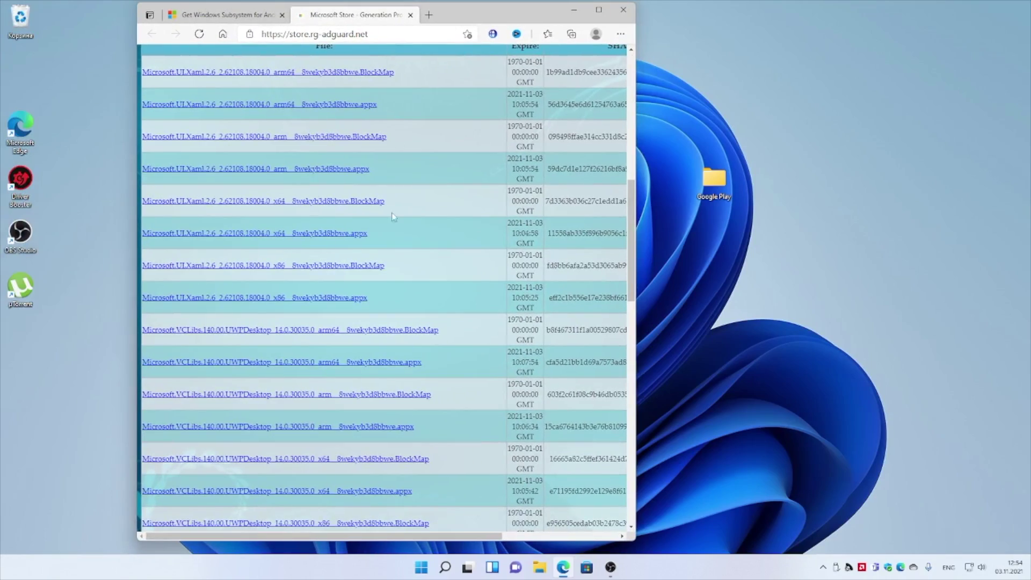
Download the WindowsSubsystemForAndroid_1.7.32815.0 msixbundle from the end of the generated list, dismissing the advertisement.
scroll(395, 364, "down", 5)
scroll(394, 364, "down", 8)
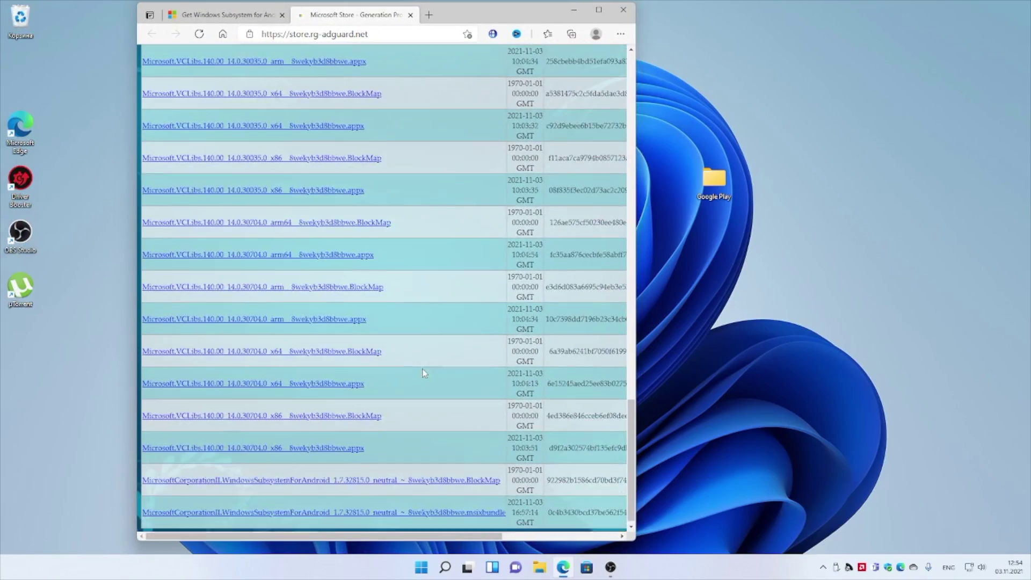
left_click_drag(585, 541, 879, 532)
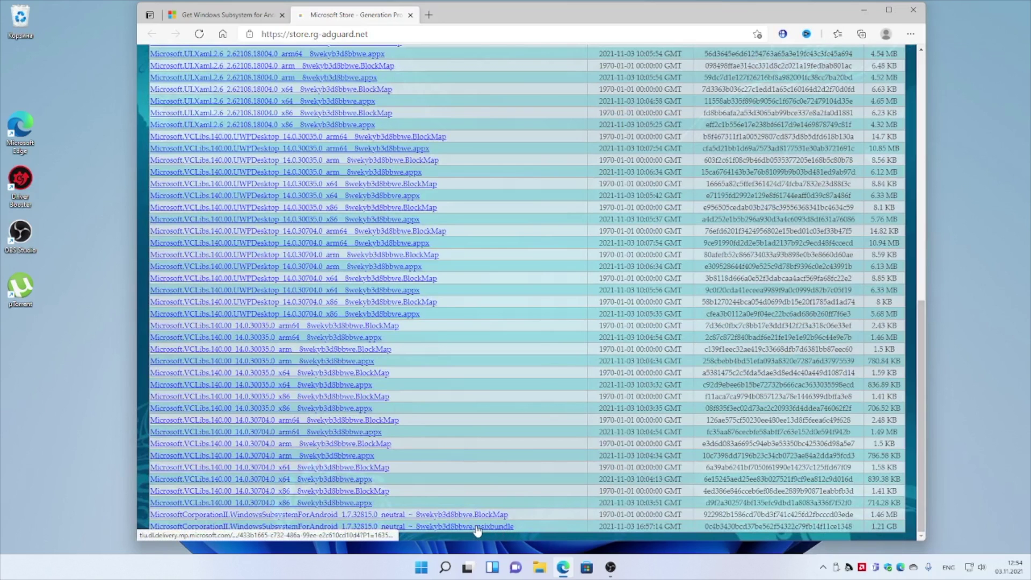
left_click(503, 527)
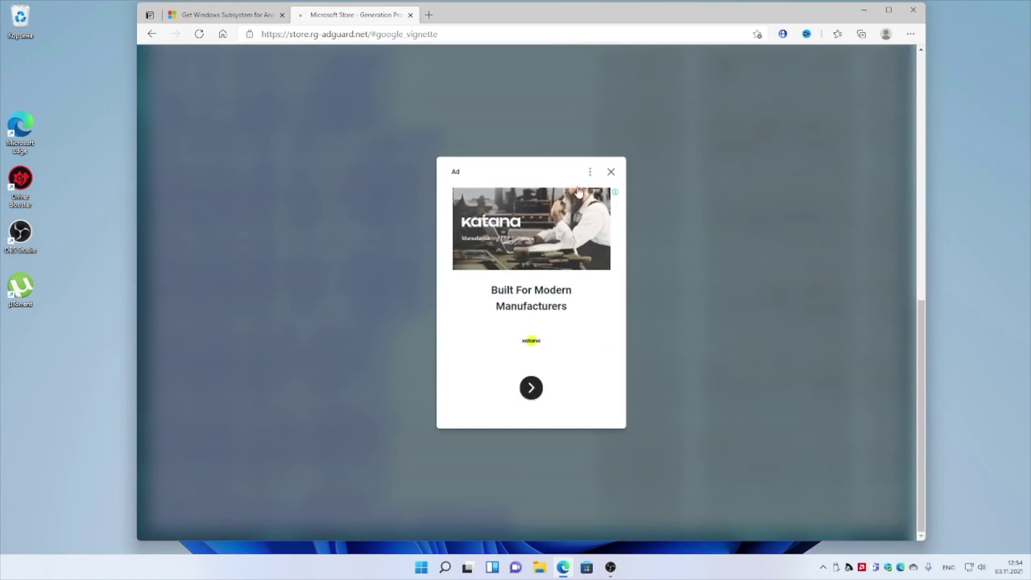
left_click(611, 172)
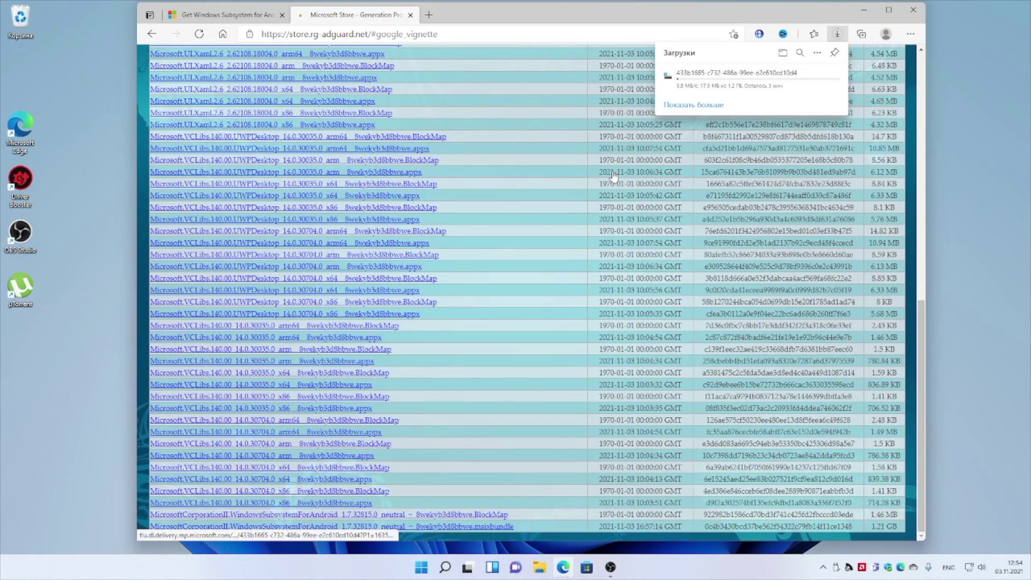
Search Yandex for 7zip in a new tab and download the 64-bit x64 installer of 7-Zip 19.00 from 7-zip.org.
key("ctrl+t")
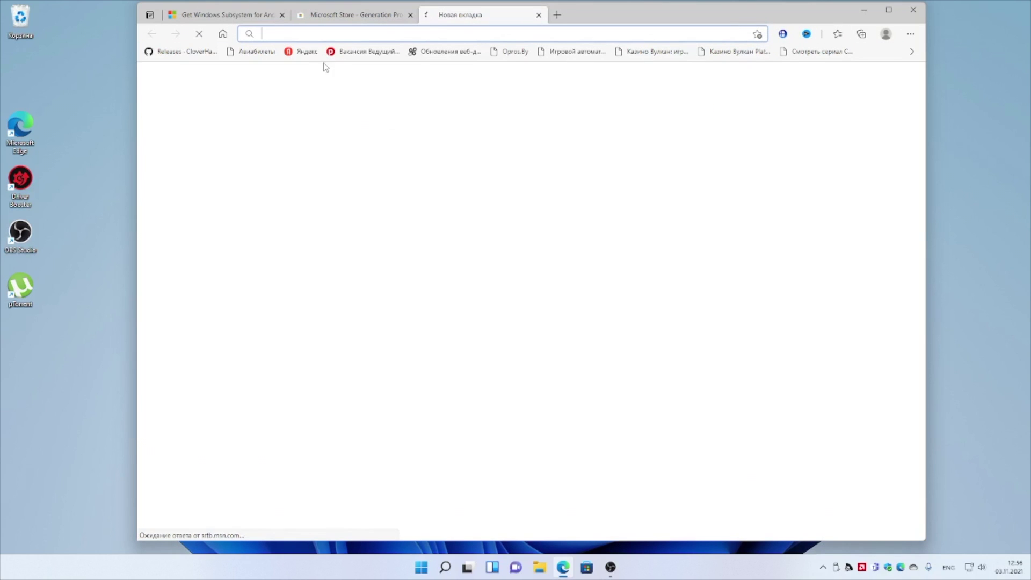
left_click(311, 51)
type("z")
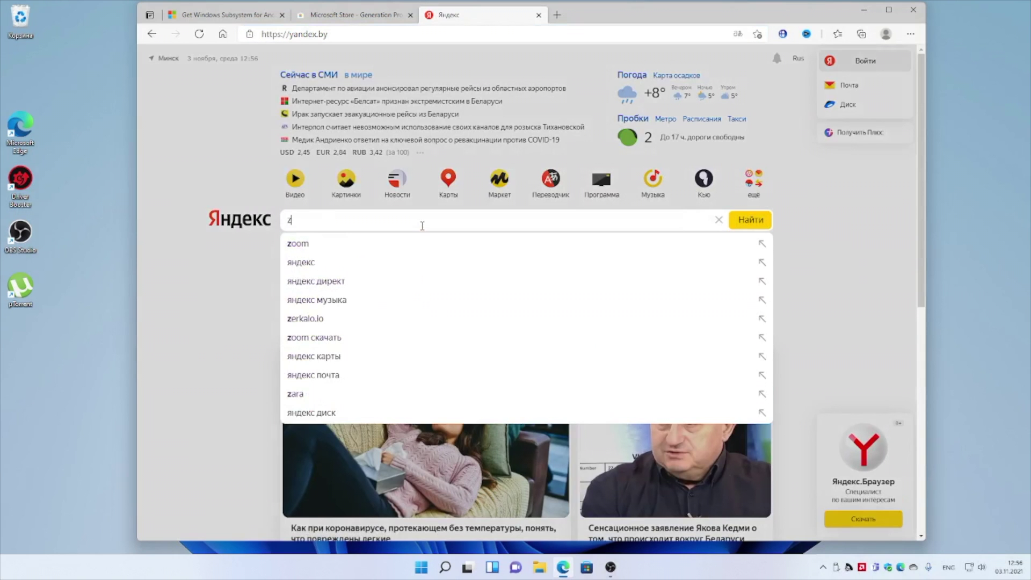
key("BackSpace")
type("7zip")
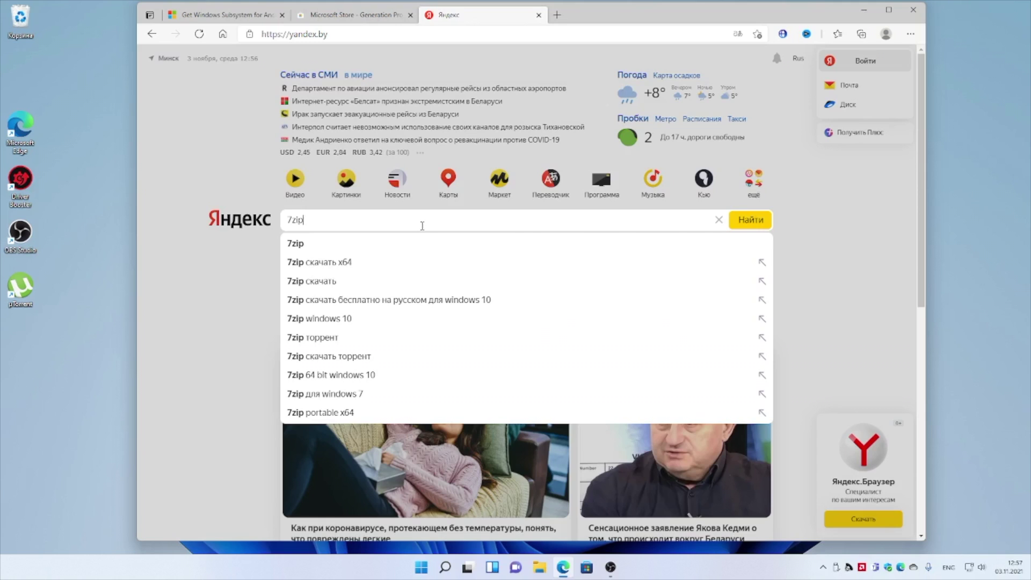
key("Return")
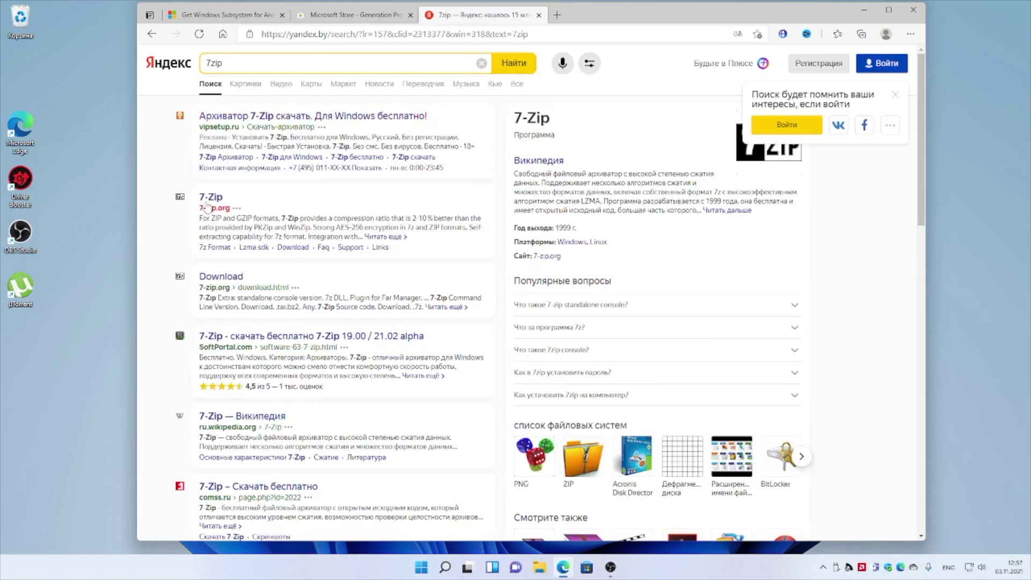
left_click(211, 197)
left_click(250, 139)
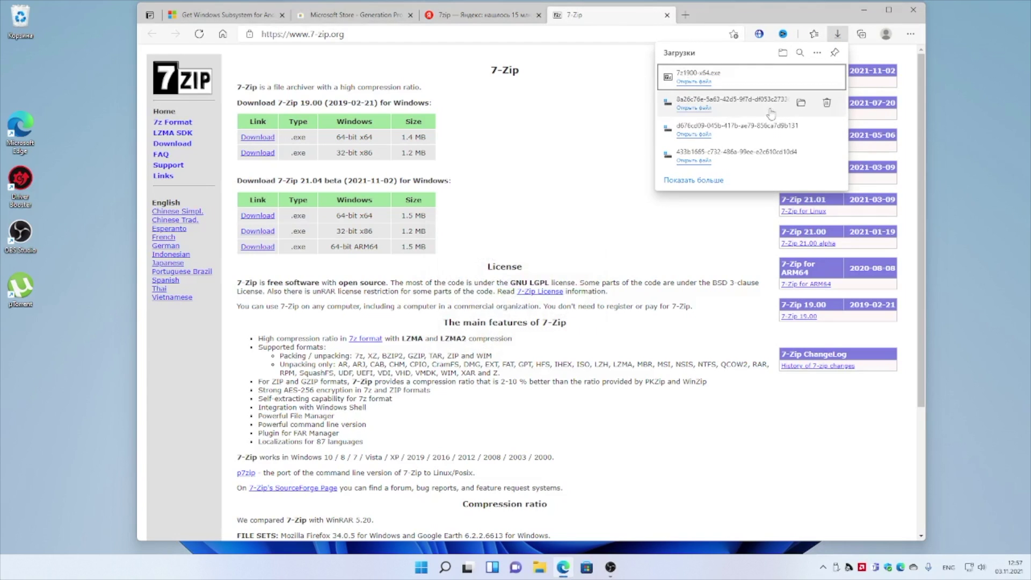
Show the downloads in their folder and open the 433b1665-c732-486a-99ee-e2c610cd10d4 file with 7zFM from Program Files\7-Zip.
left_click(801, 131)
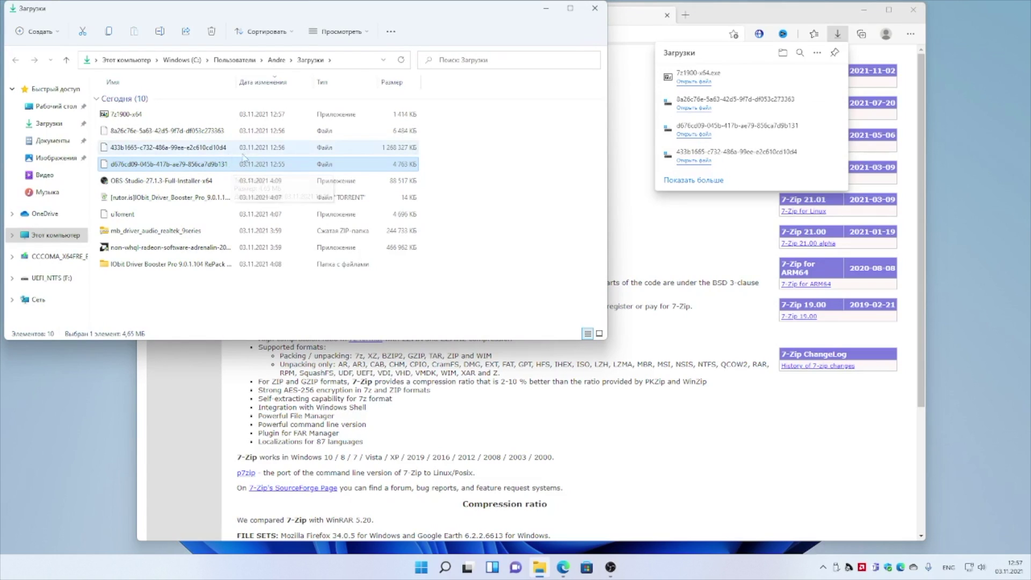
left_click(203, 155)
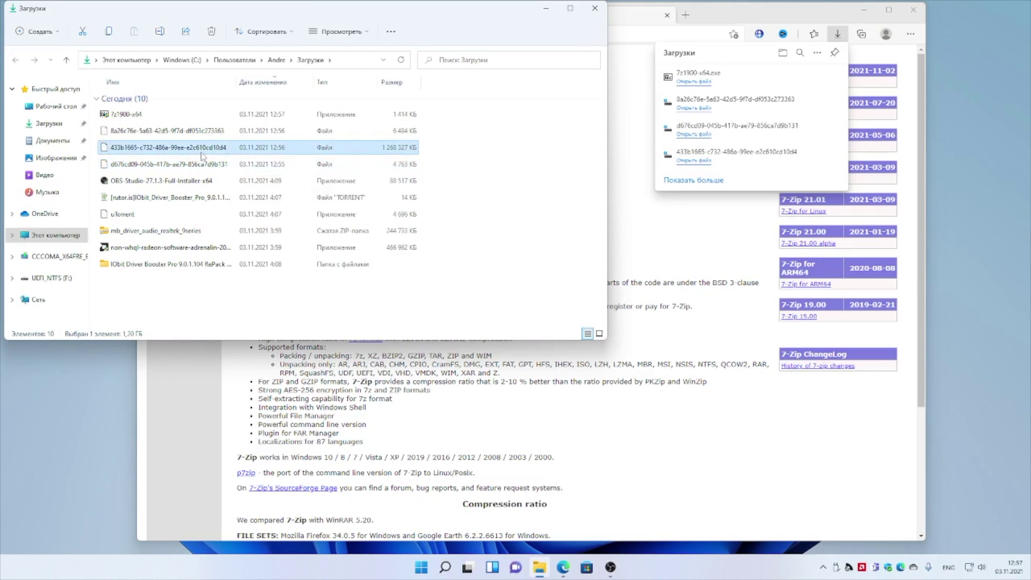
right_click(390, 154)
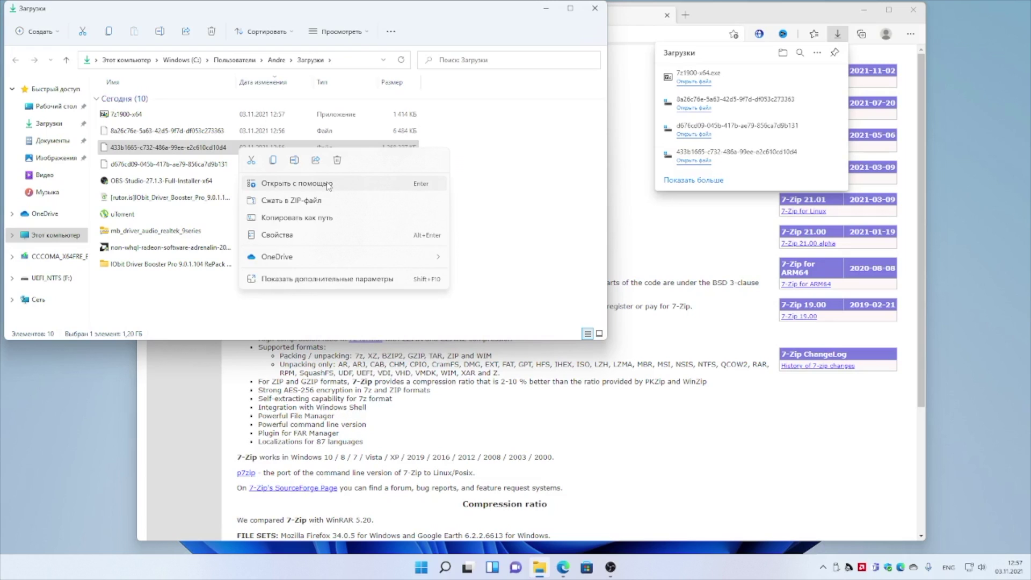
left_click(329, 183)
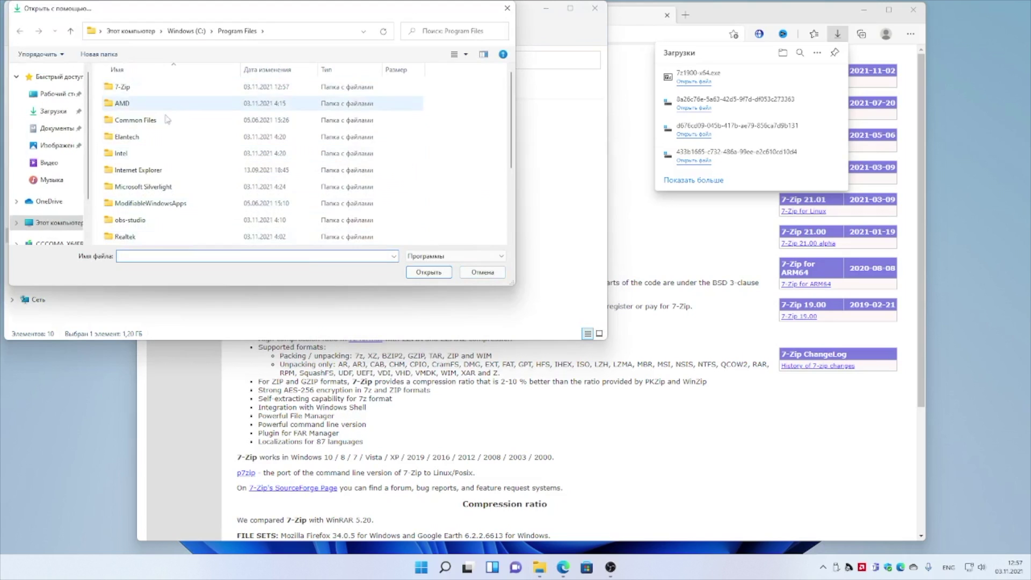
double_click(127, 87)
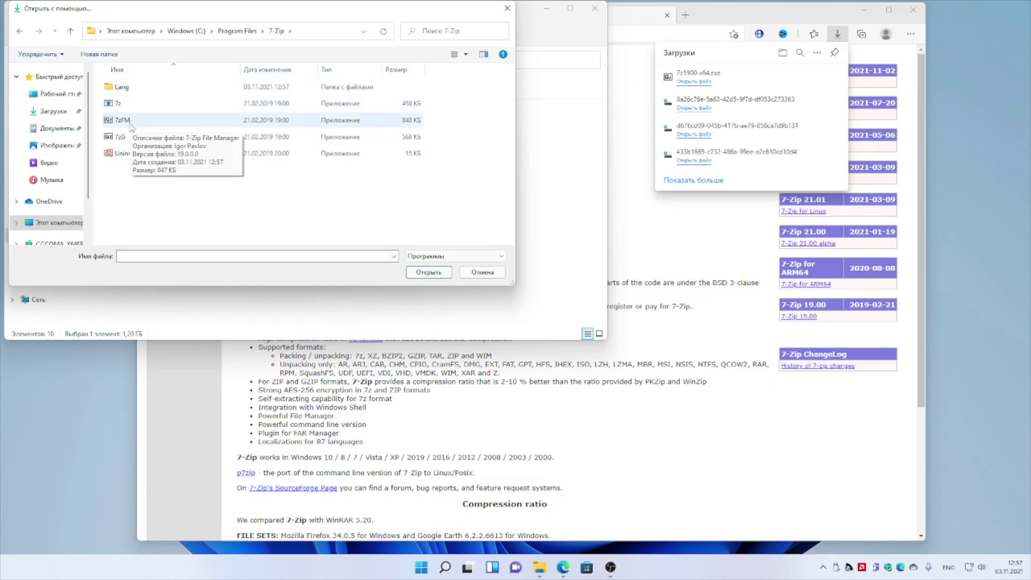
left_click(131, 120)
left_click(428, 273)
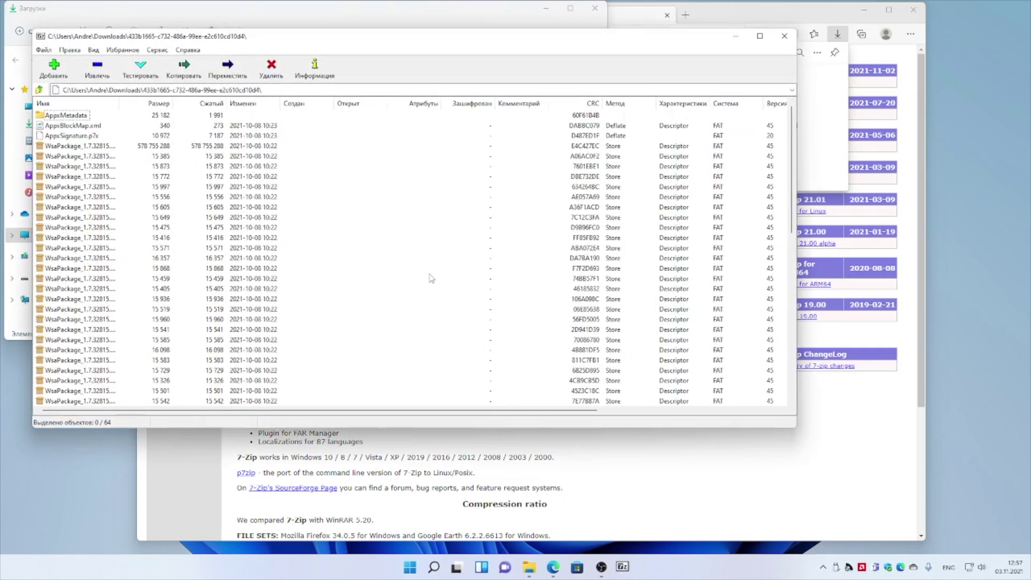
Widen the archive's name column and open WsaPackage_1.7.32815.0_x64_Release-Nightly.msix inside it.
left_click_drag(217, 39, 591, 108)
scroll(531, 204, "down", 6)
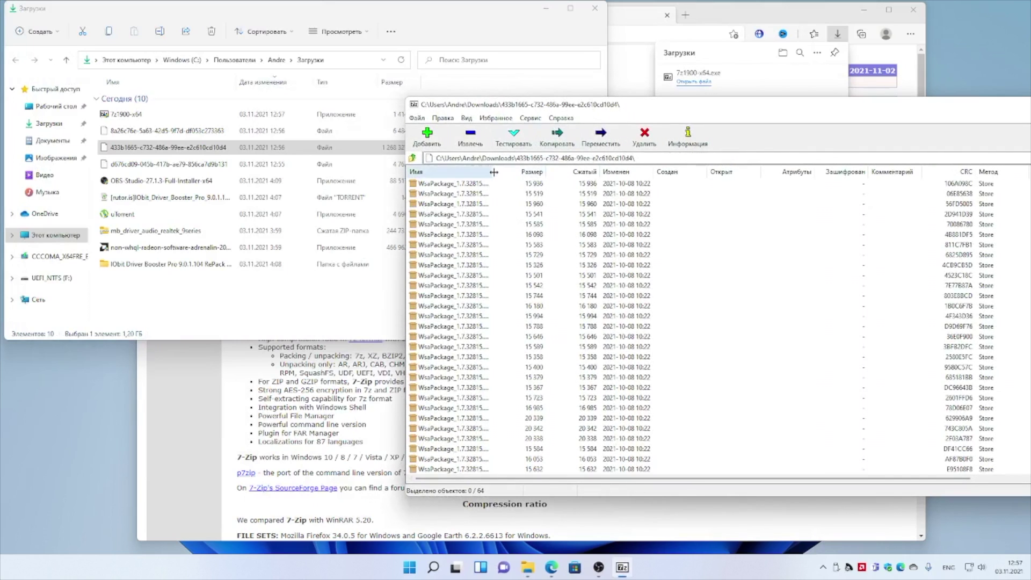
left_click_drag(497, 171, 776, 171)
scroll(525, 322, "down", 6)
left_click(525, 448)
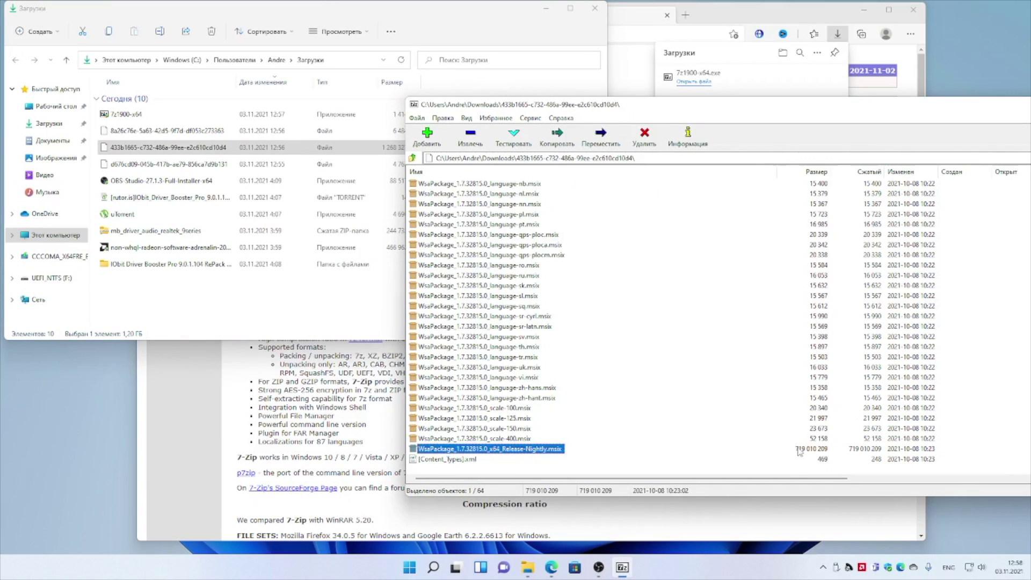
double_click(496, 449)
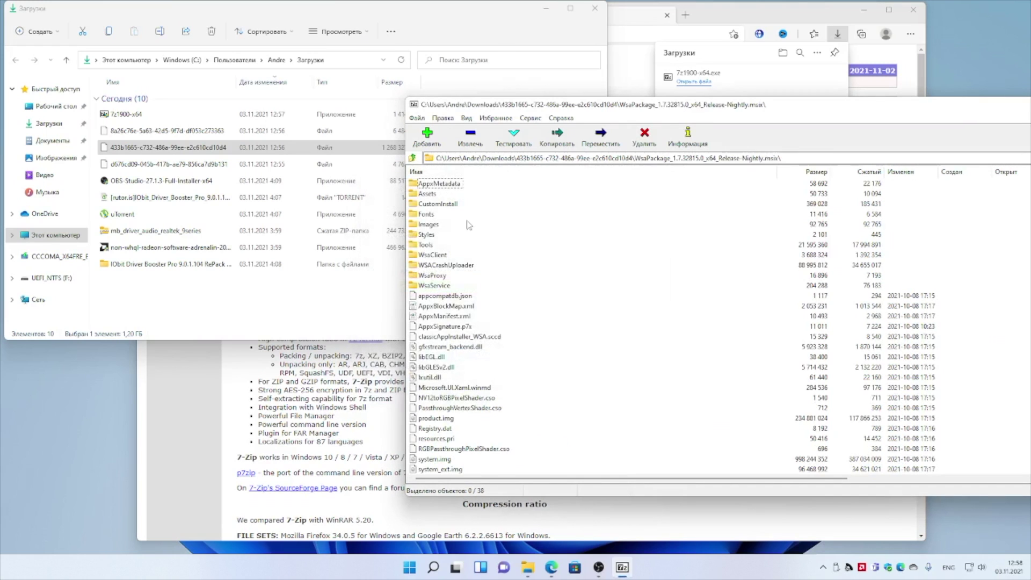
Create a folder named WindowsSubsystemAndroid in the root of drive C and open it.
key("super+e")
double_click(179, 179)
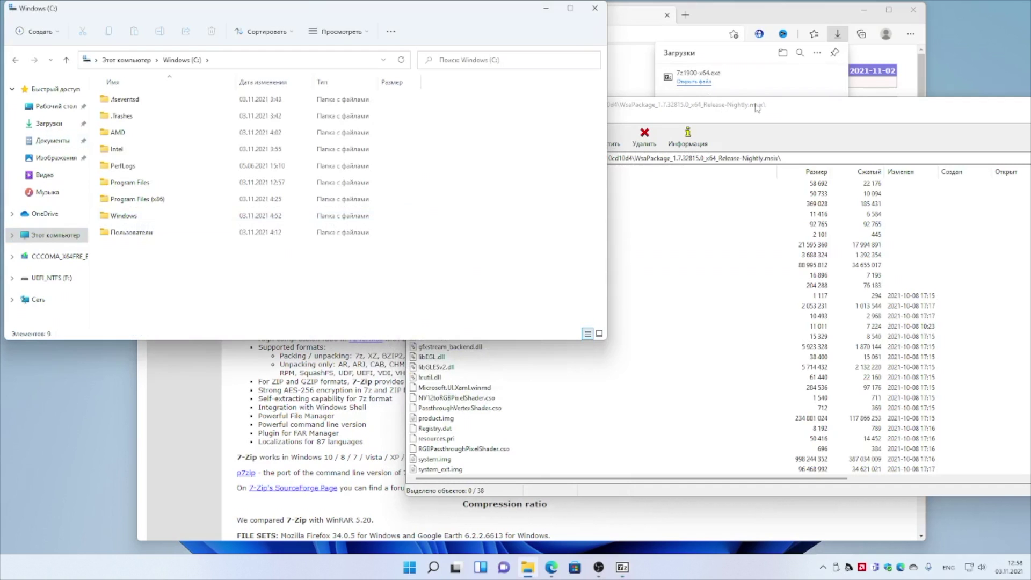
left_click(757, 107)
left_click(172, 296)
key("ctrl+shift+n")
type("WindowsSu")
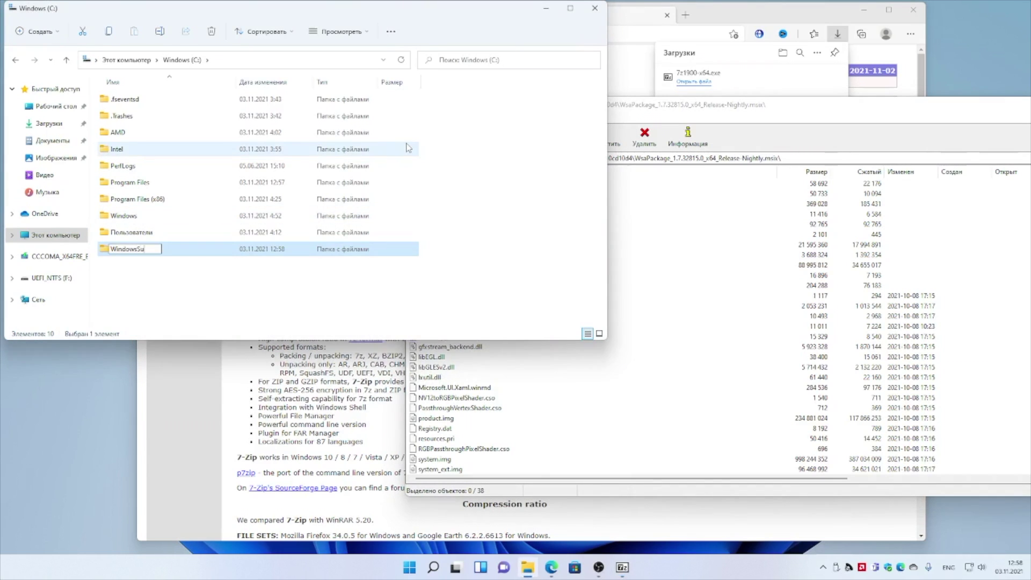
type("bsystemAndroid")
key("Return")
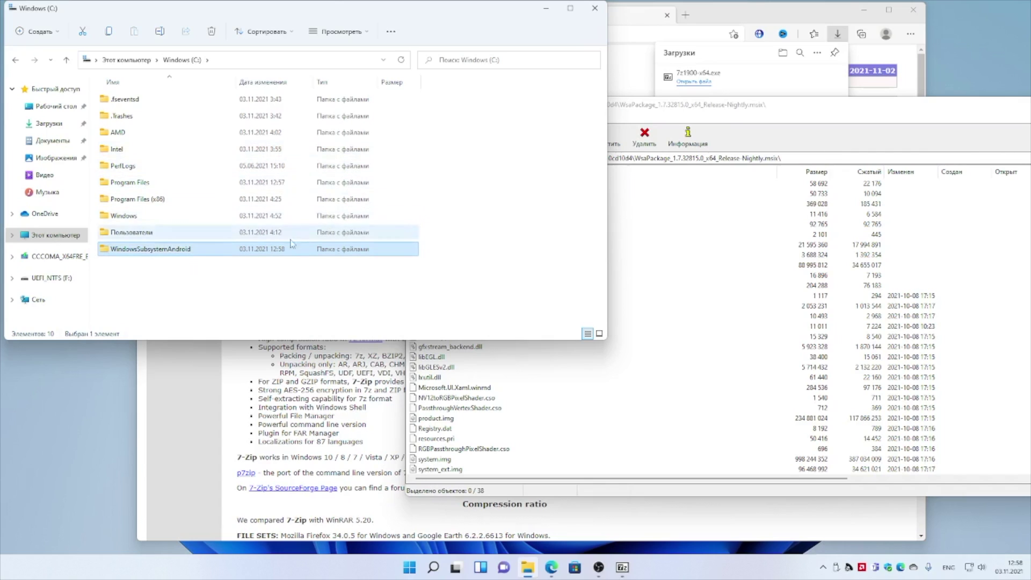
key("Return")
Extract everything in the msix except AppxMetadata, AppxBlockMap.xml, AppxSignature.p7x and [Content_Types].xml into the WindowsSubsystemAndroid folder.
key("alt+Tab")
left_click(431, 205)
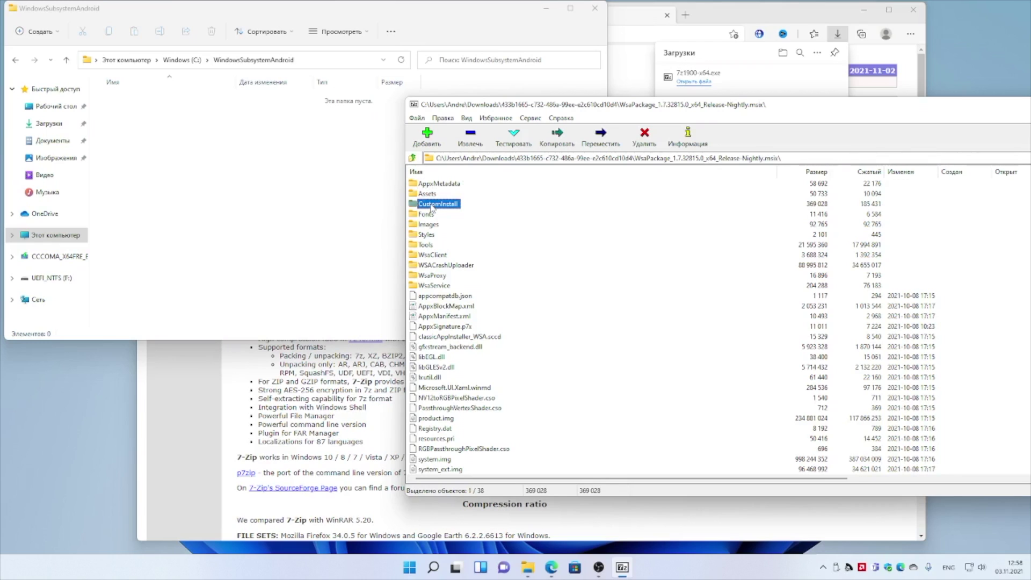
key("ctrl+a")
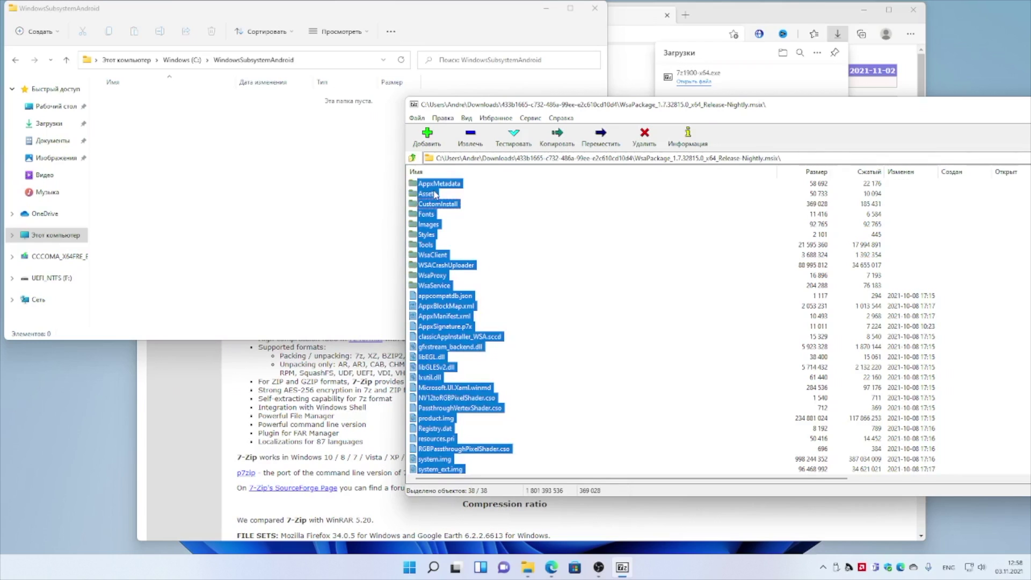
left_click(423, 184, "ctrl")
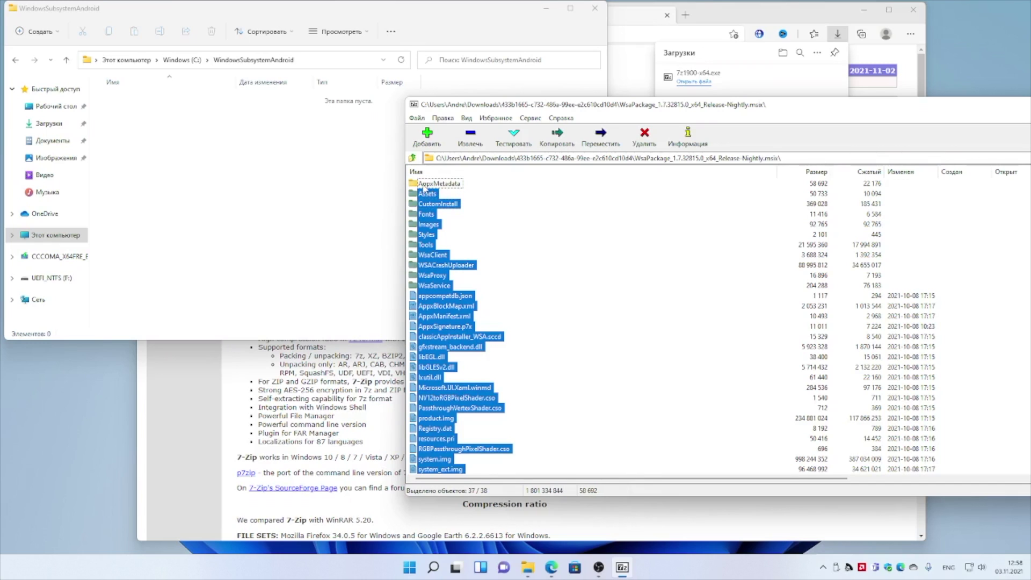
scroll(446, 242, "down", 1)
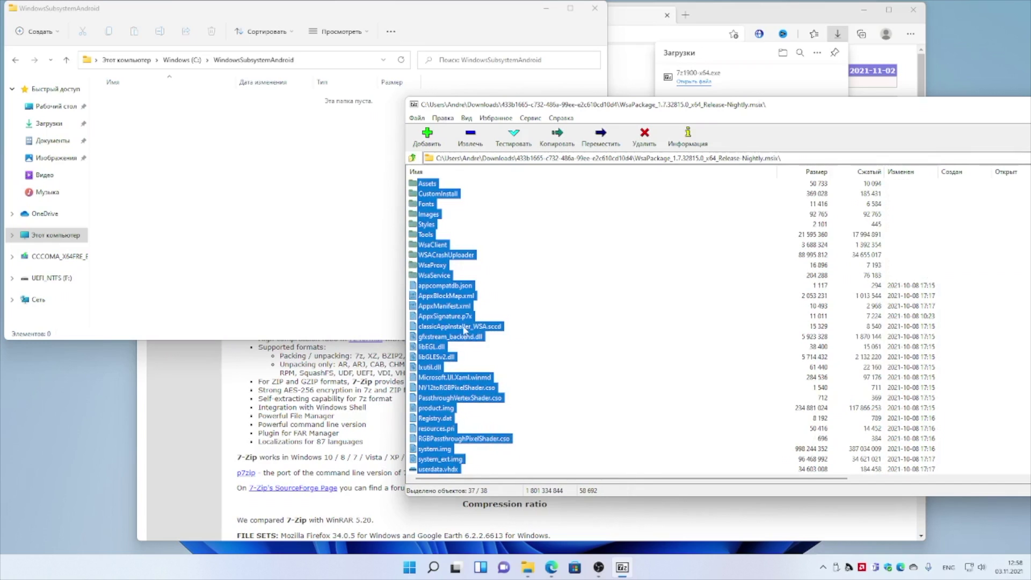
left_click(449, 299, "ctrl")
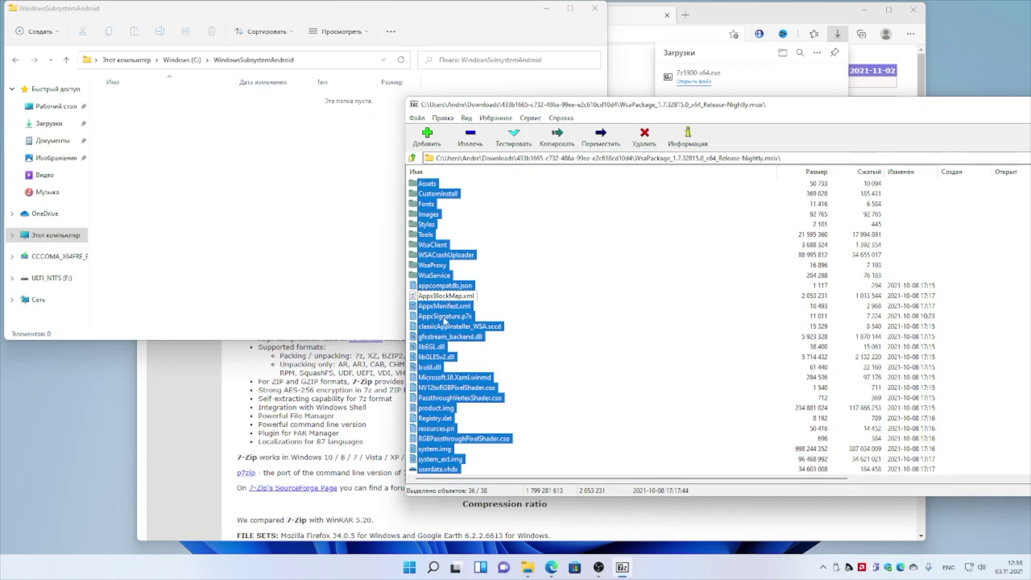
left_click(449, 317, "ctrl")
scroll(444, 462, "down", 3)
left_click(445, 460, "ctrl")
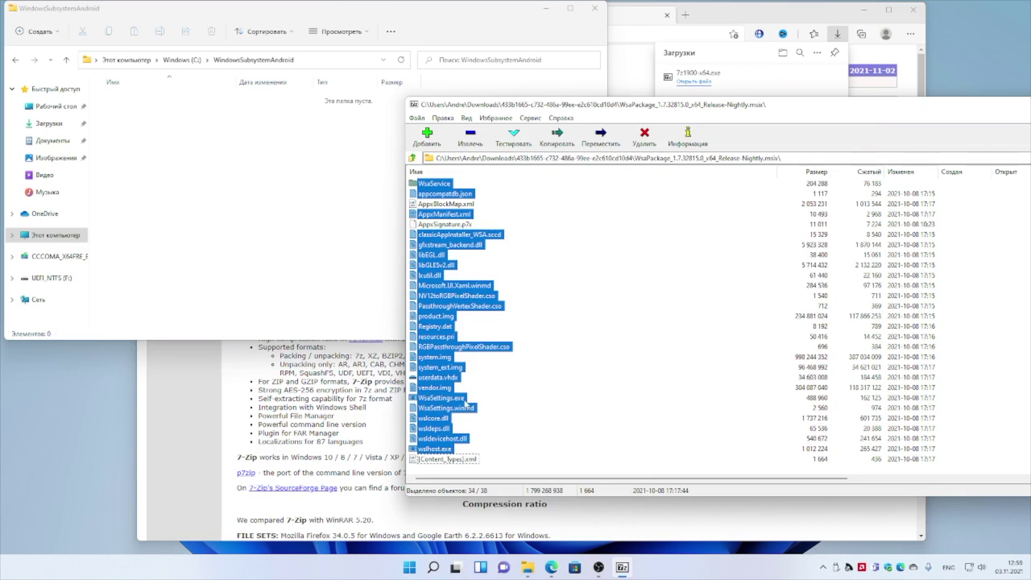
left_click_drag(465, 403, 317, 227)
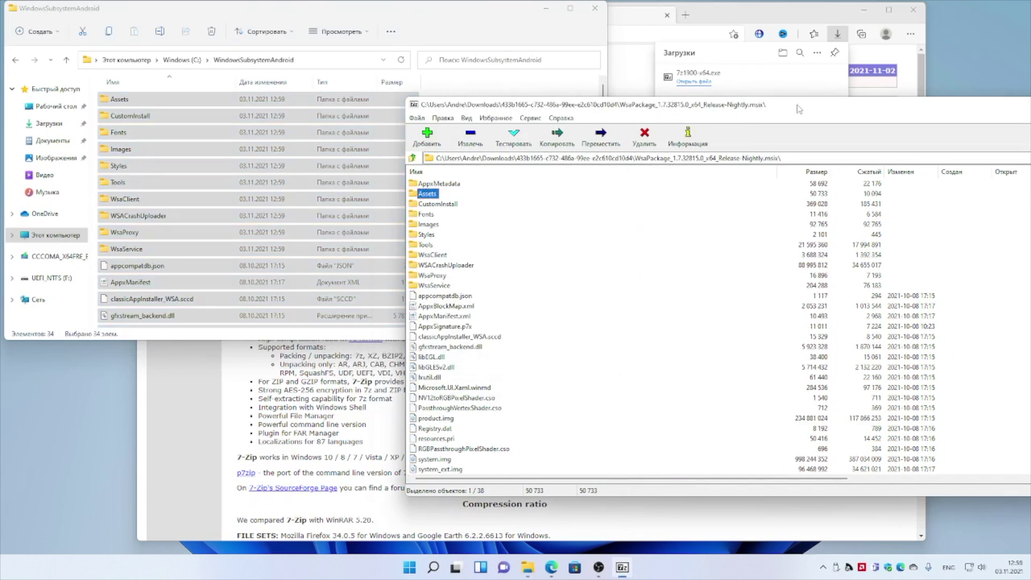
Close the archive window, clear the browser off the desktop and deselect the extracted files.
left_click_drag(799, 109, 408, 180)
left_click(689, 179)
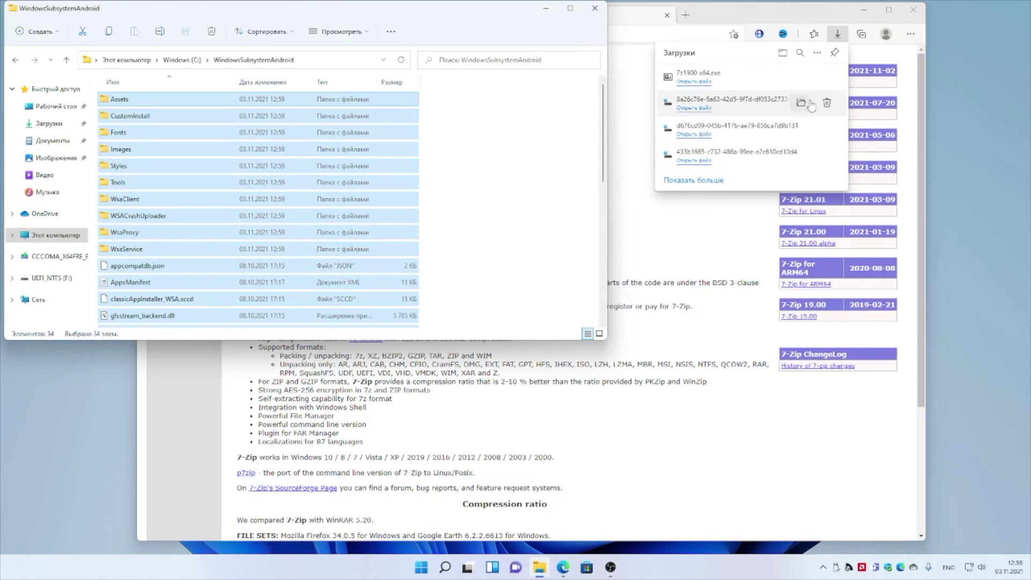
left_click(810, 104)
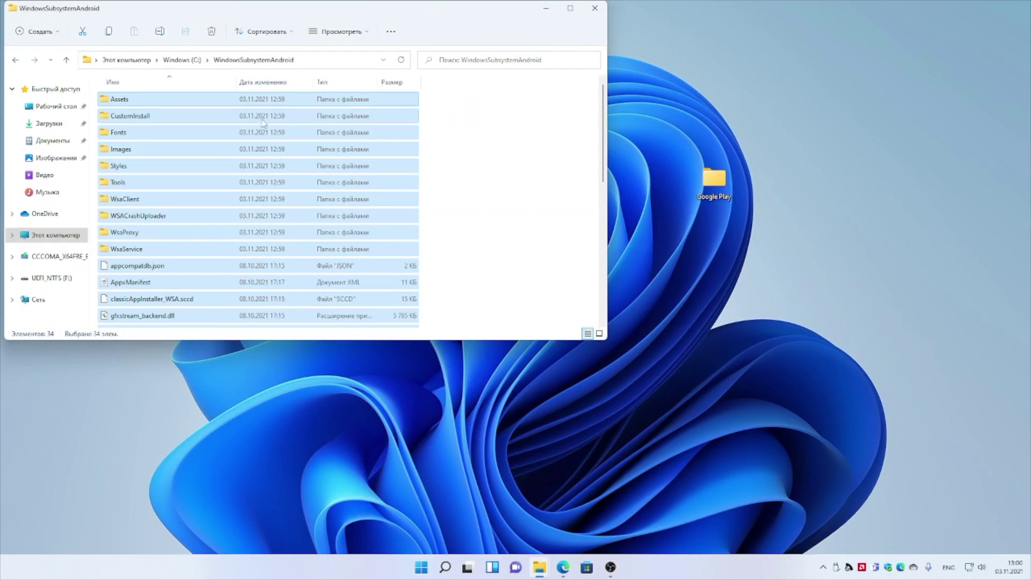
left_click(445, 196)
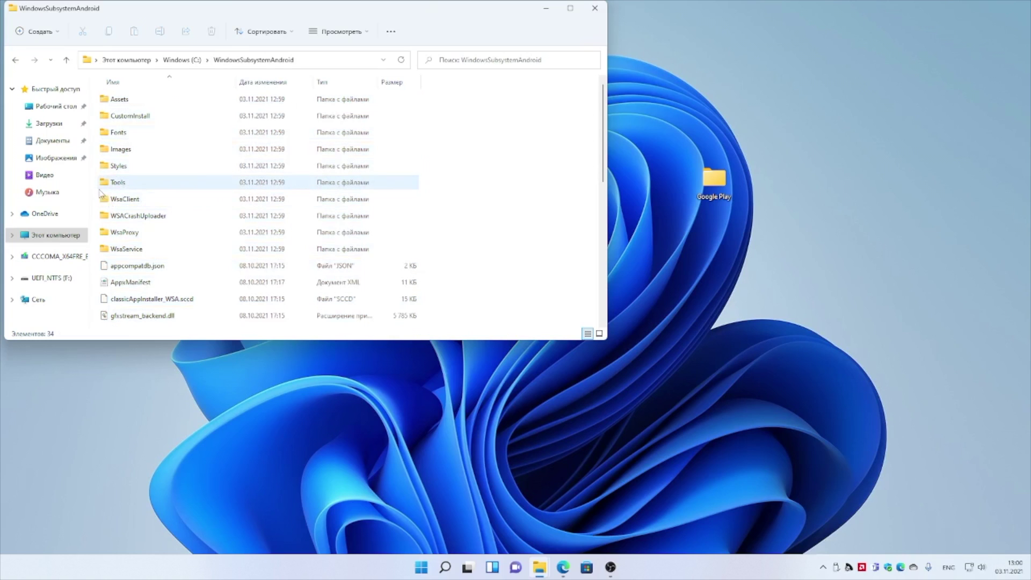
Replace the kernel file in WindowsSubsystemAndroid's Tools folder with the one from the desktop's Google Play\kernel folder.
double_click(116, 183)
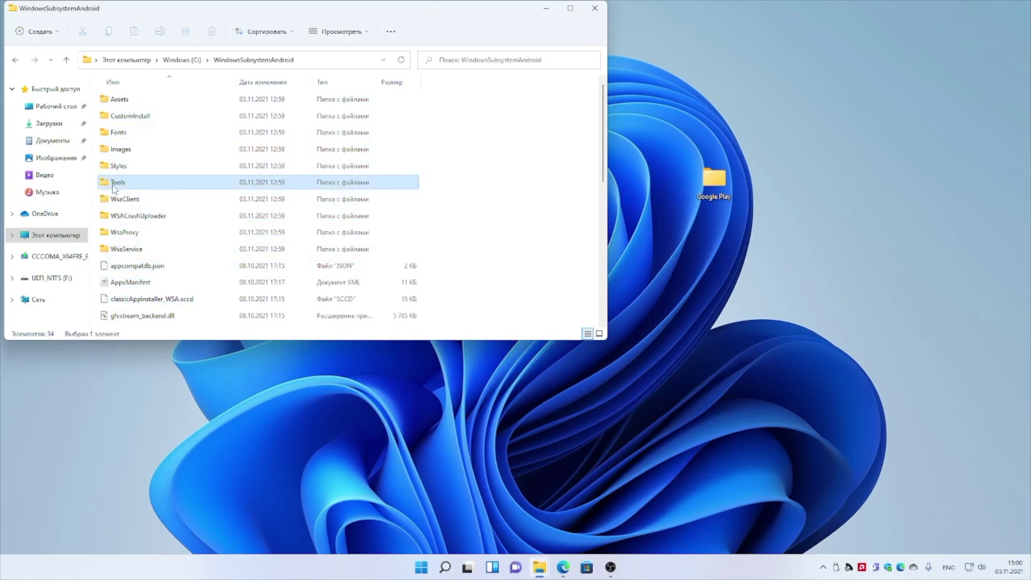
double_click(714, 180)
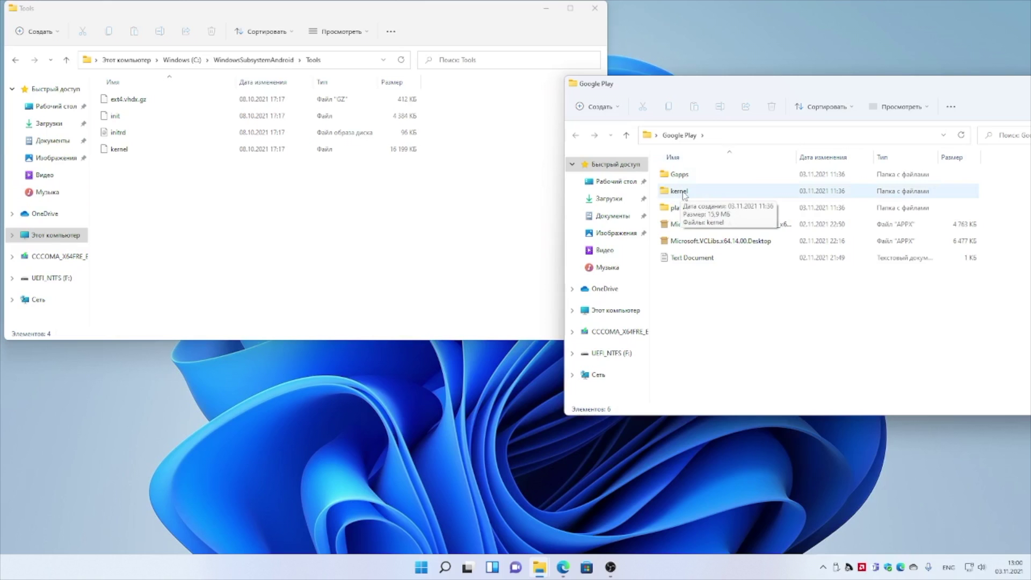
double_click(679, 191)
left_click_drag(688, 177, 379, 217)
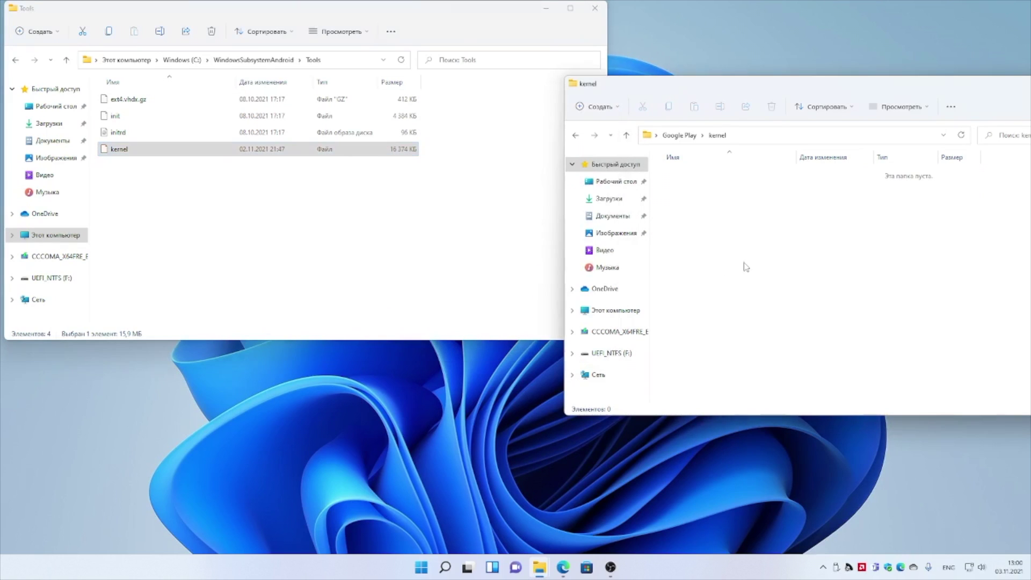
Copy the platform-tools folder from the Google Play folder into the root of drive C.
key("alt+Left")
right_click(681, 214)
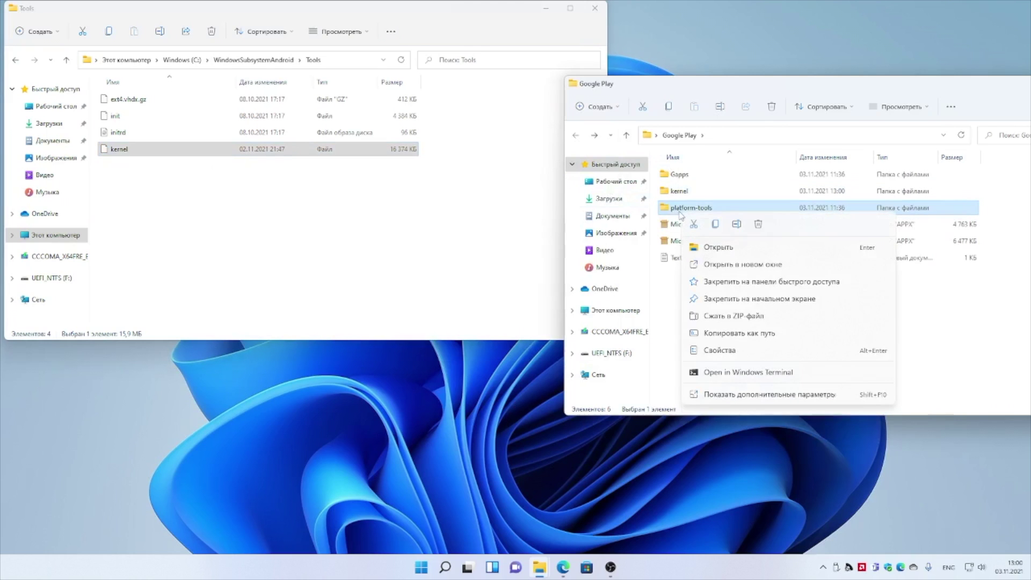
key("Escape")
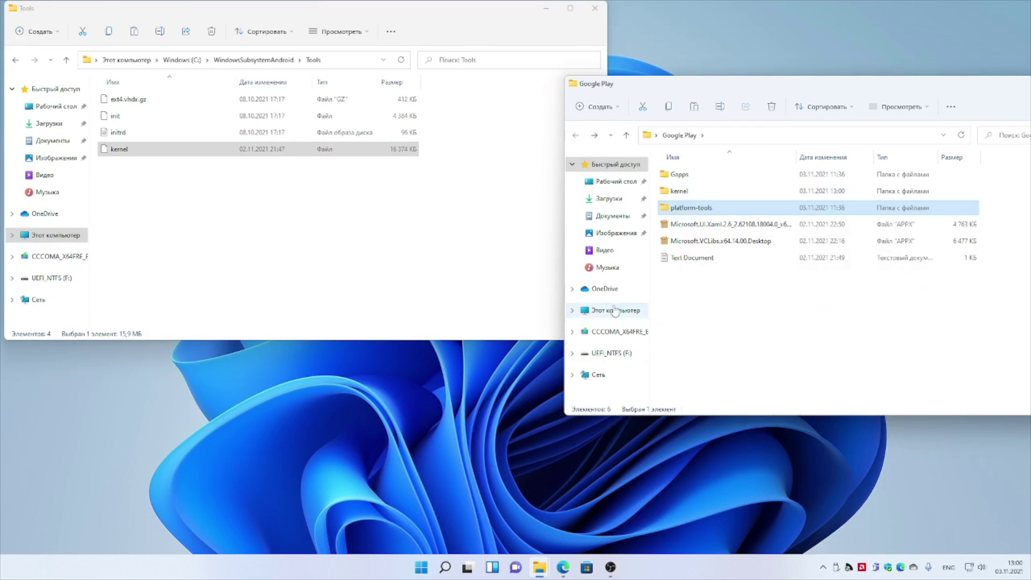
key("alt+Left")
right_click(776, 370)
left_click(789, 380)
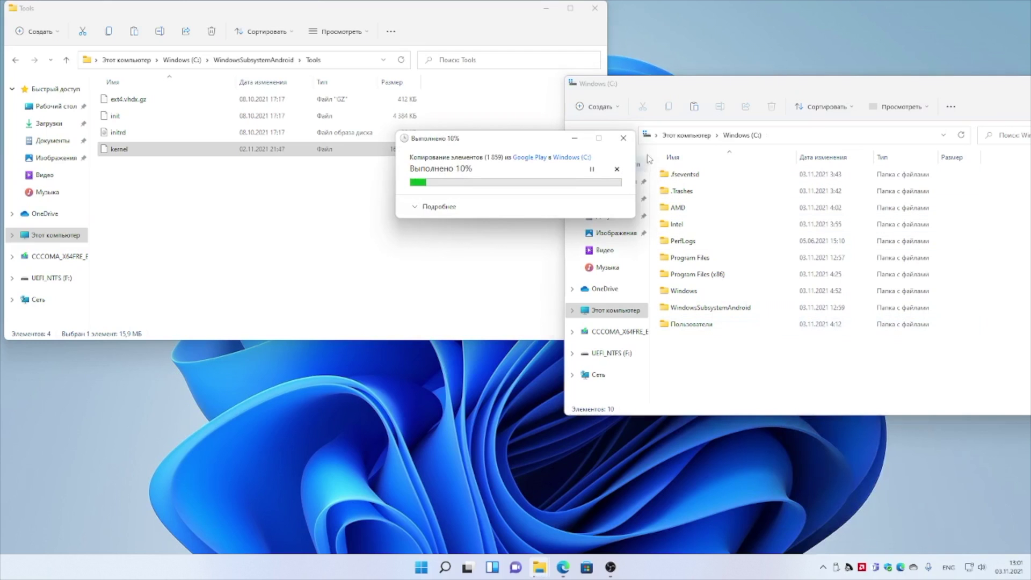
Move the second Explorer window out of the way and reopen the desktop's Google Play folder beside the Tools window.
left_click(642, 93)
left_click(577, 136)
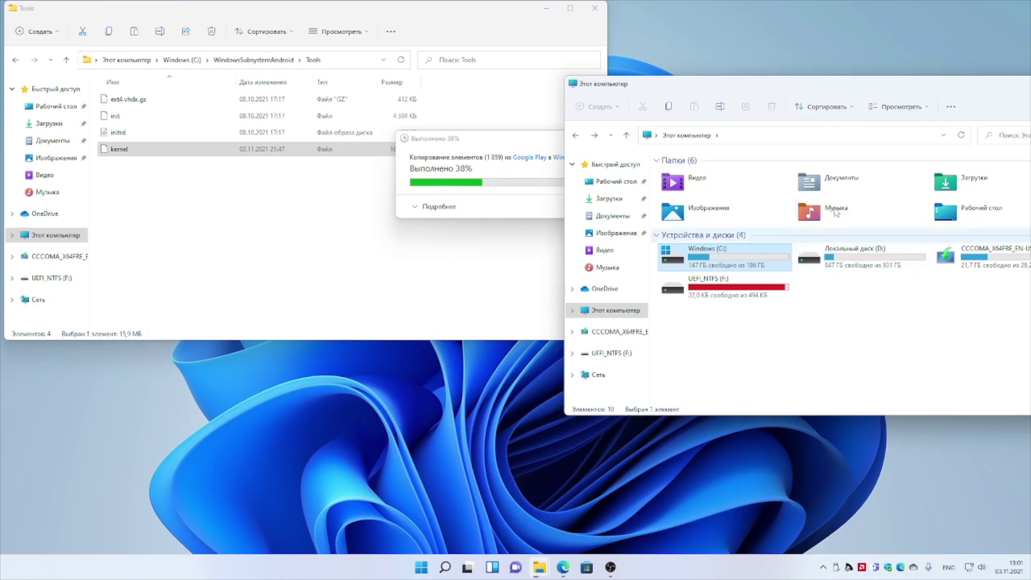
left_click_drag(858, 91, 728, 406)
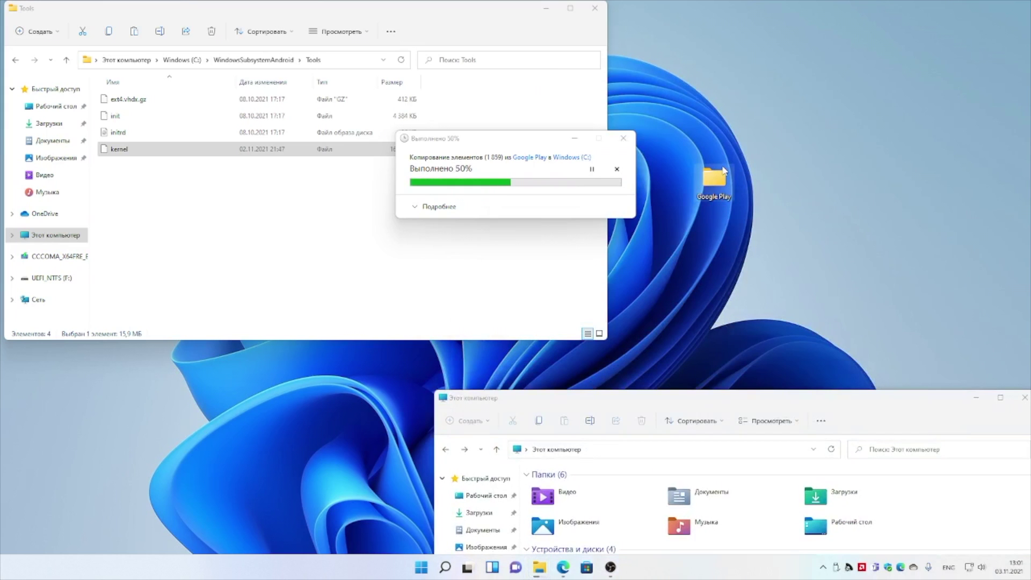
double_click(722, 173)
left_click_drag(237, 11, 852, 185)
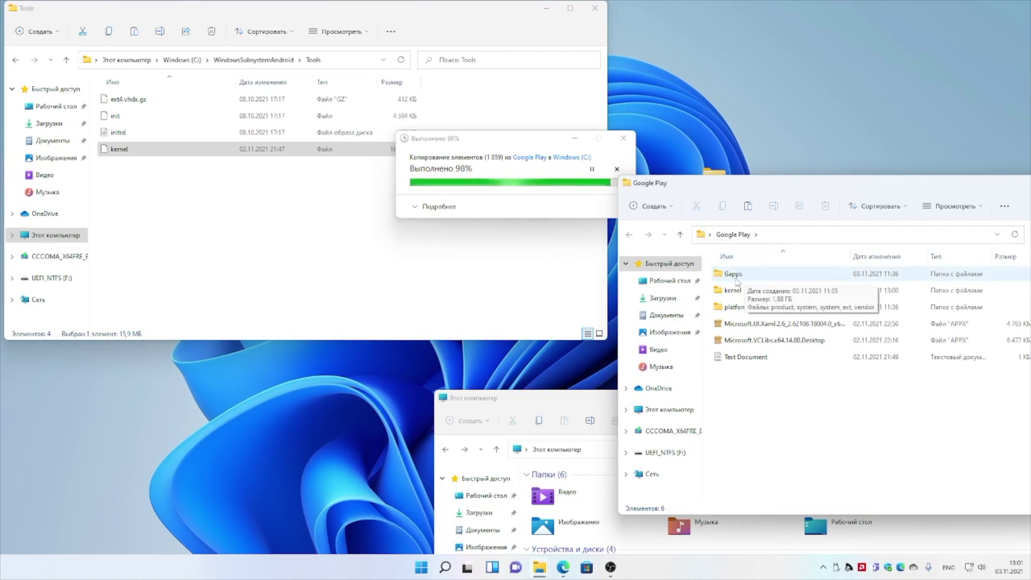
Copy the product, system, system_ext and vendor images from Gapps into WindowsSubsystemAndroid, replacing the existing files.
double_click(735, 275)
key("ctrl+a")
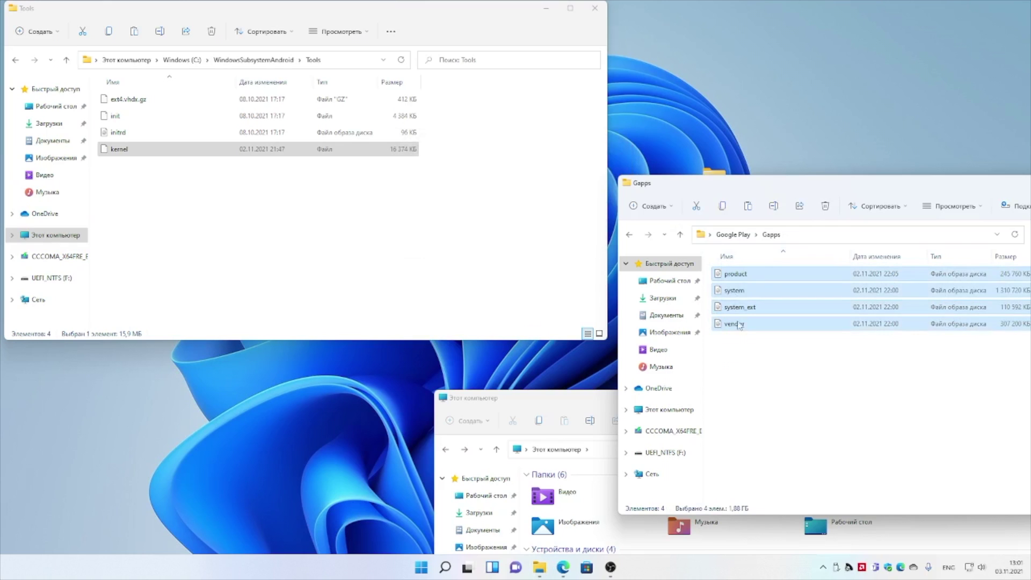
left_click(54, 235)
key("alt+Left")
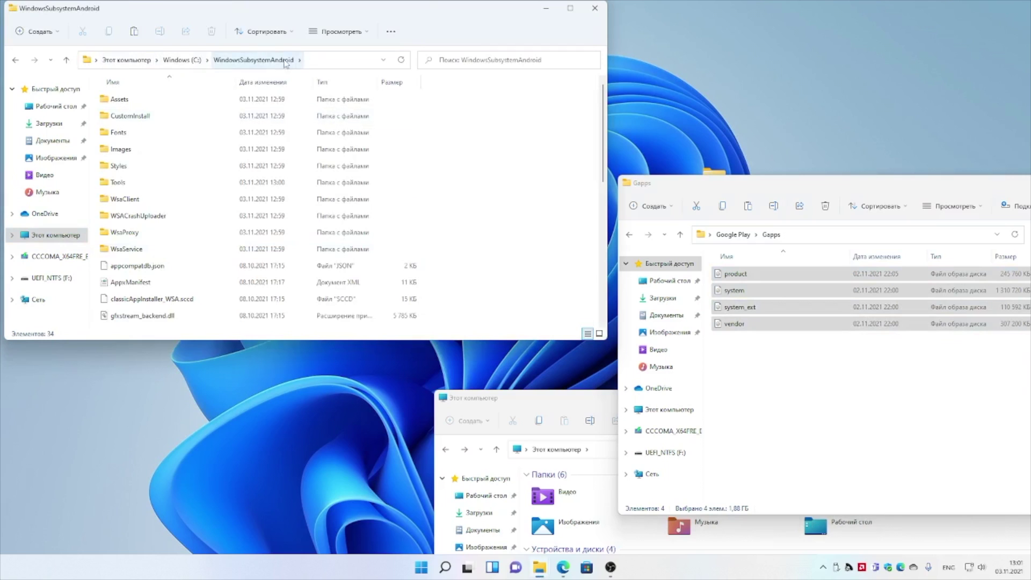
right_click(465, 176)
left_click(482, 194)
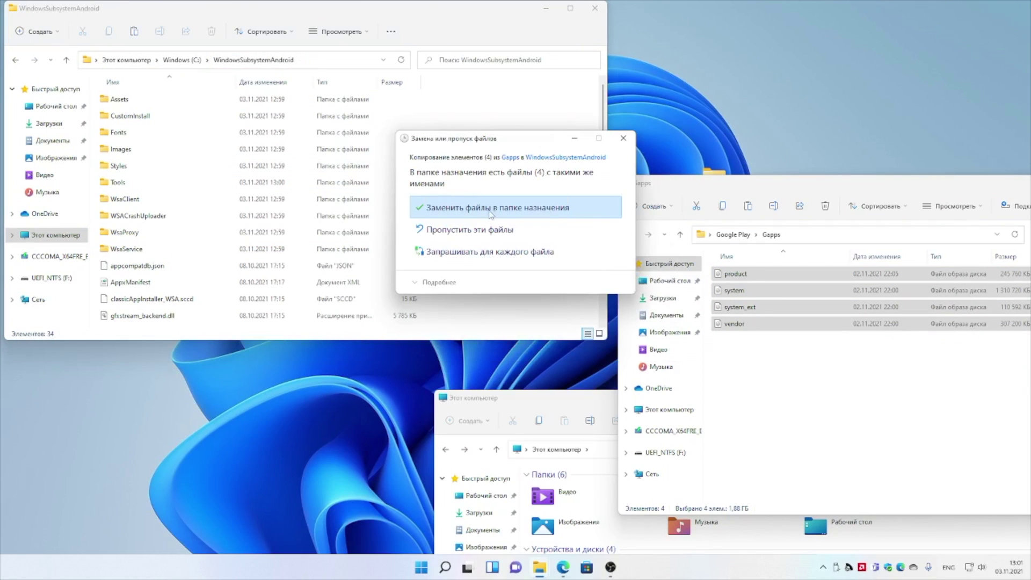
left_click(489, 209)
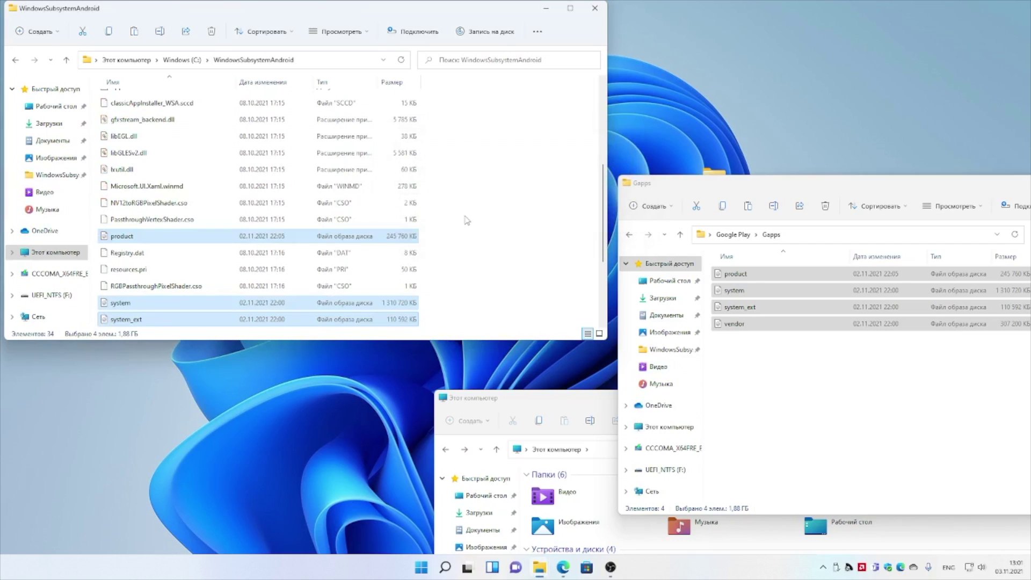
Return from Gapps to the Google Play folder and open Windows PowerShell as administrator.
left_click(468, 223)
scroll(332, 210, "down", 1)
left_click(750, 350)
key("alt+Up")
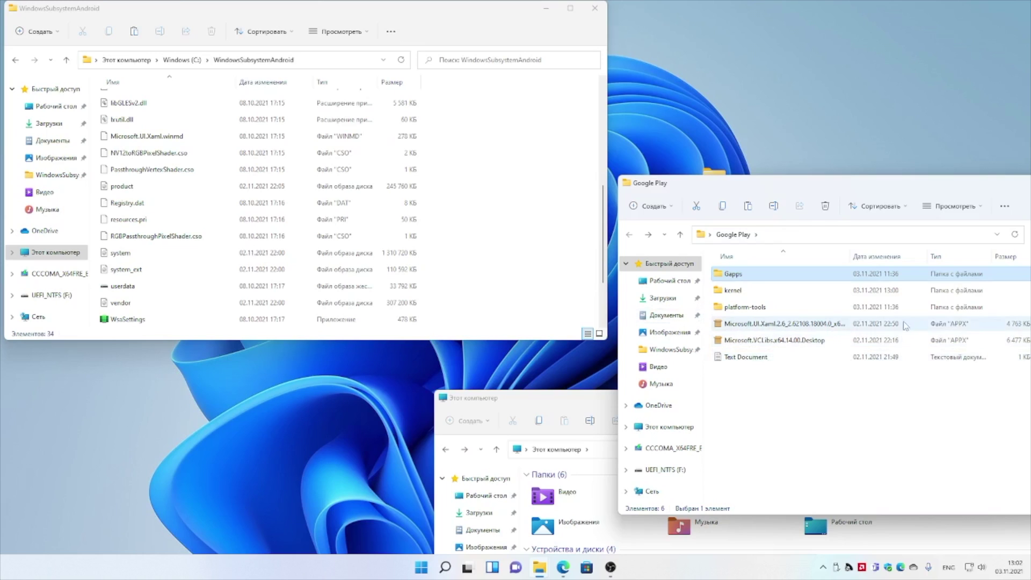
key("super+s")
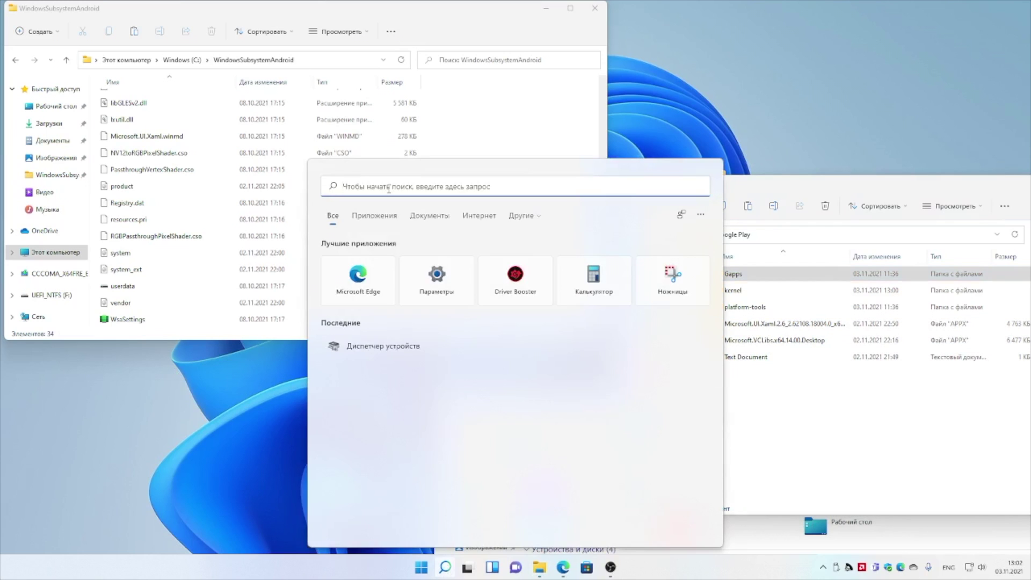
type("Paper-toast")
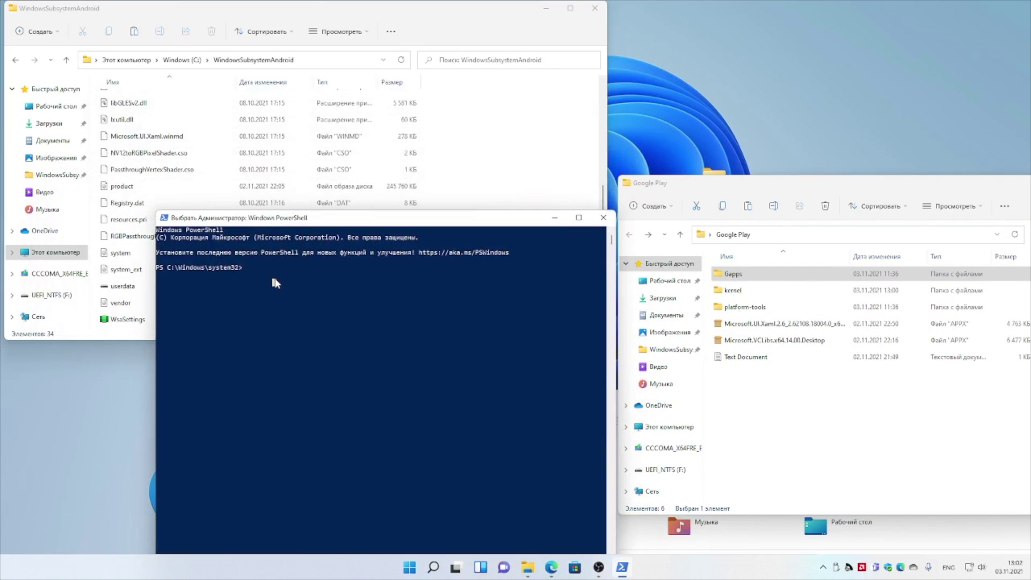
Copy the WindowsSubsystemAndroid folder's path and run cd "C:\WindowsSubsystemAndroid" in PowerShell.
type("cd")
left_click(15, 59)
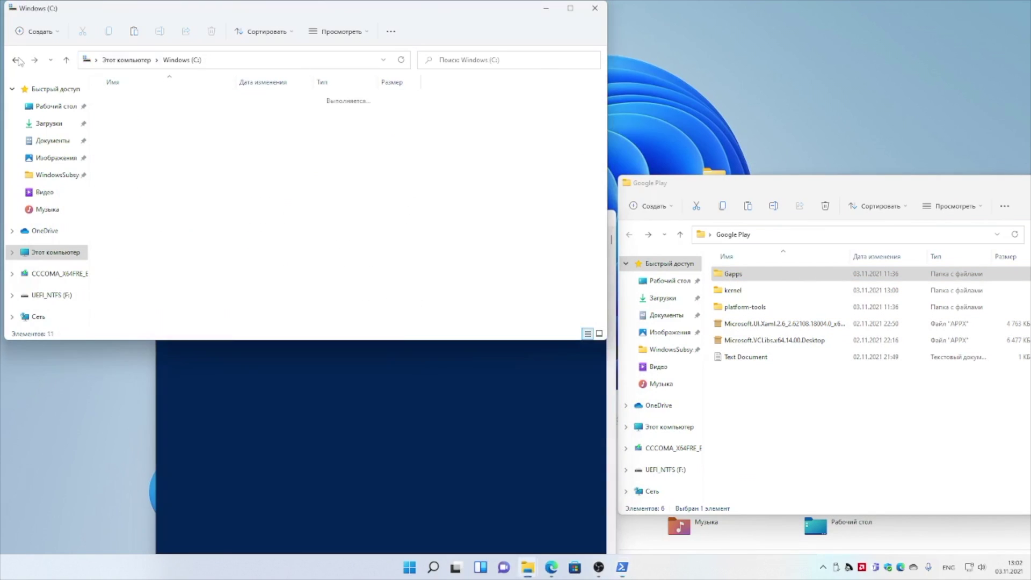
right_click(127, 255)
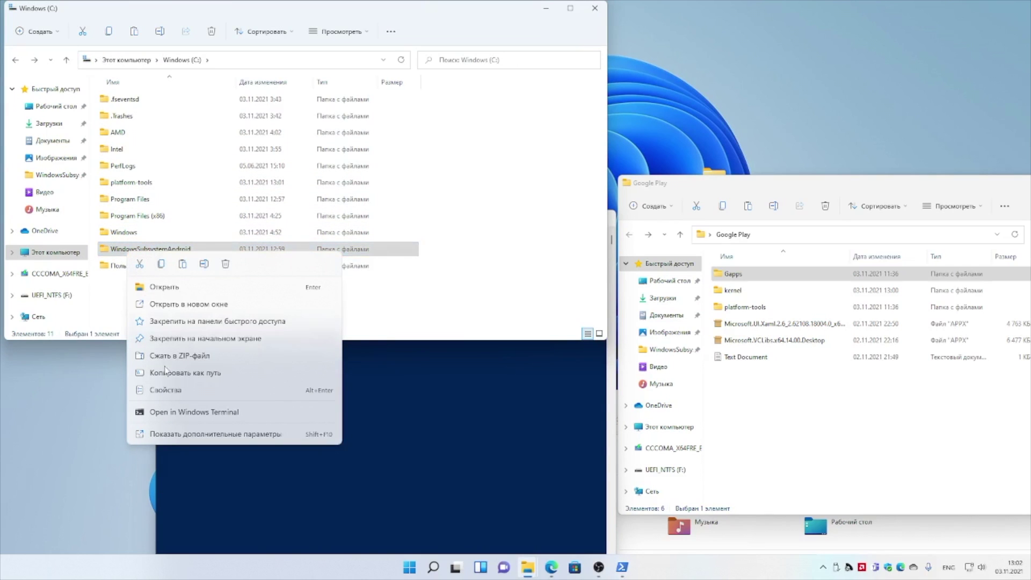
left_click(185, 375)
left_click(330, 441)
type("cd")
type("\"C:\\WindowsSubsystemAndroid\"")
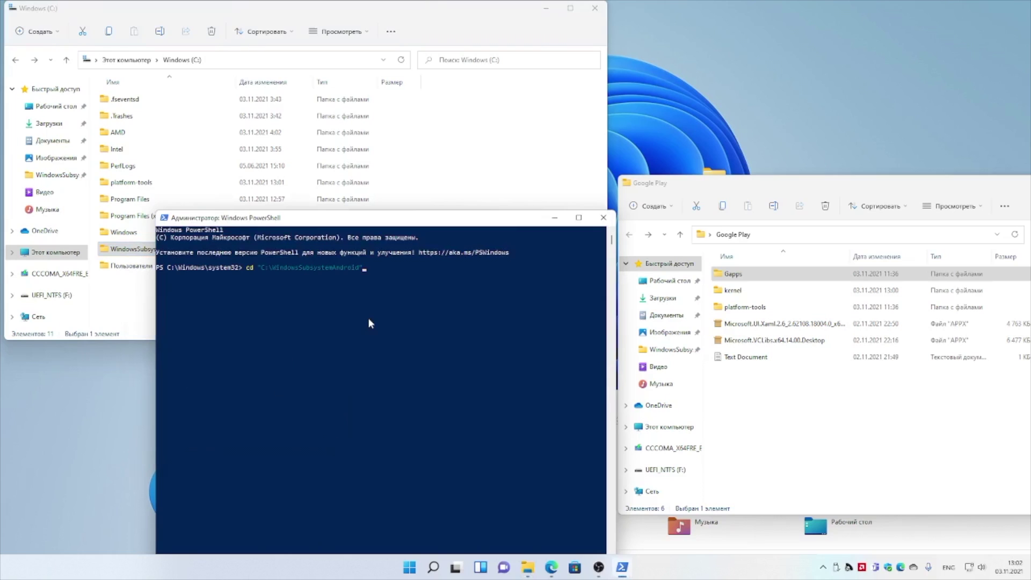
key("Return")
Open Text Document from the Google Play folder and copy Add-AppxPackage -Register from it into the PowerShell prompt.
left_click(762, 357)
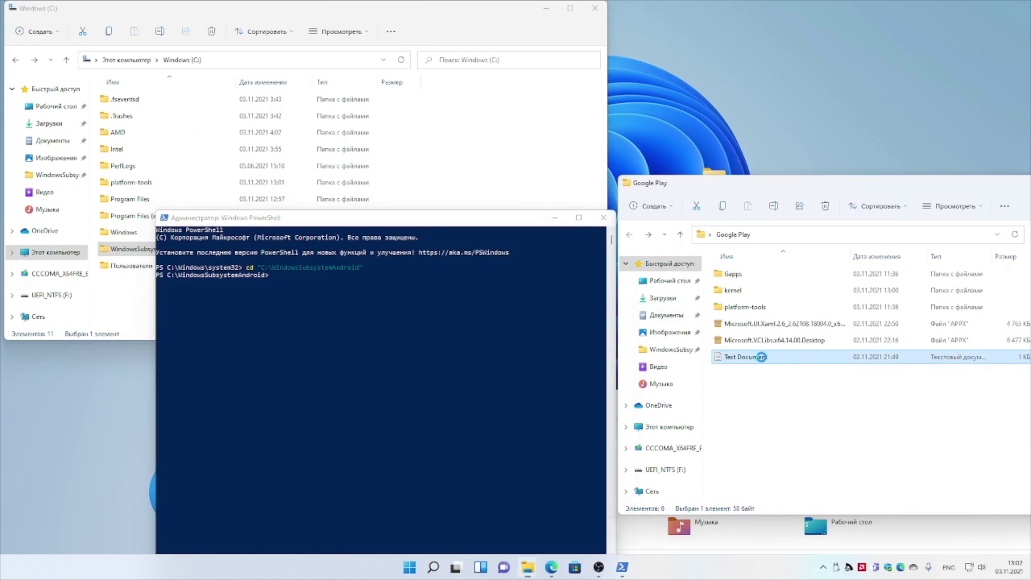
double_click(762, 357)
left_click_drag(242, 121, 870, 294)
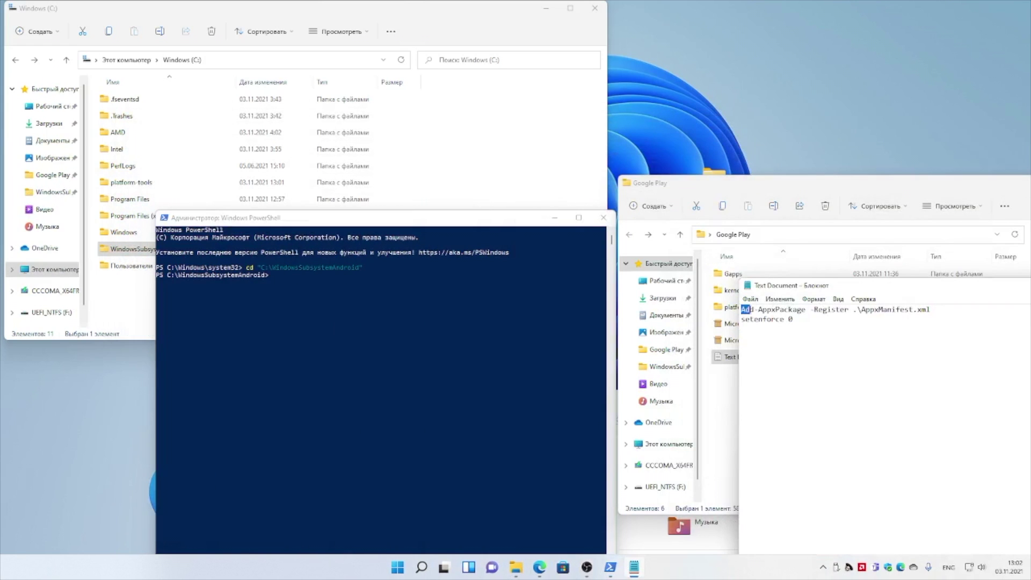
mouse_move(742, 310)
left_mouse_down()
mouse_move(846, 311)
mouse_move(742, 310)
left_mouse_up()
left_click(847, 313)
key("ctrl+c")
right_click(309, 315)
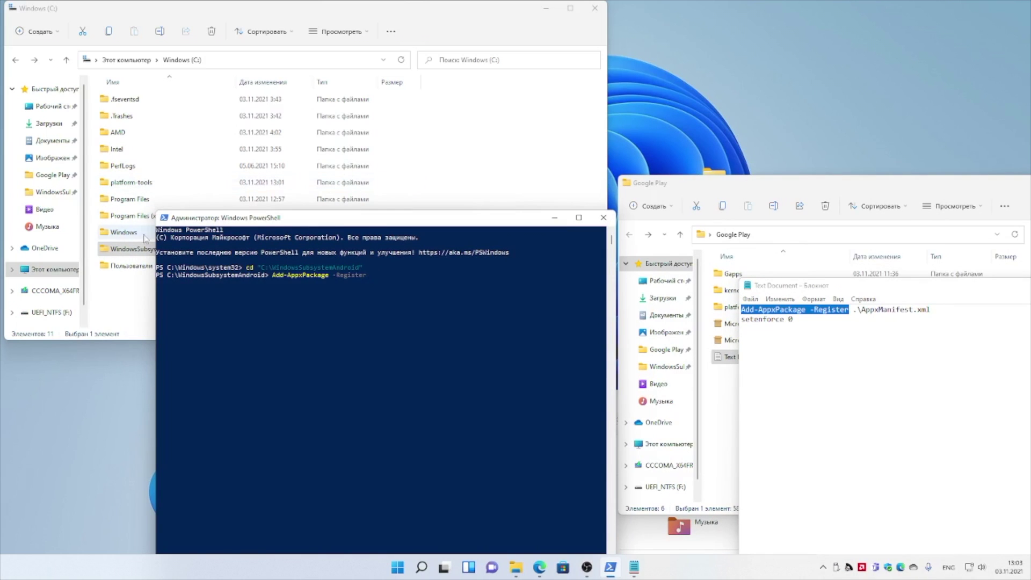
right_click(149, 250)
left_click(199, 370)
left_click(269, 376)
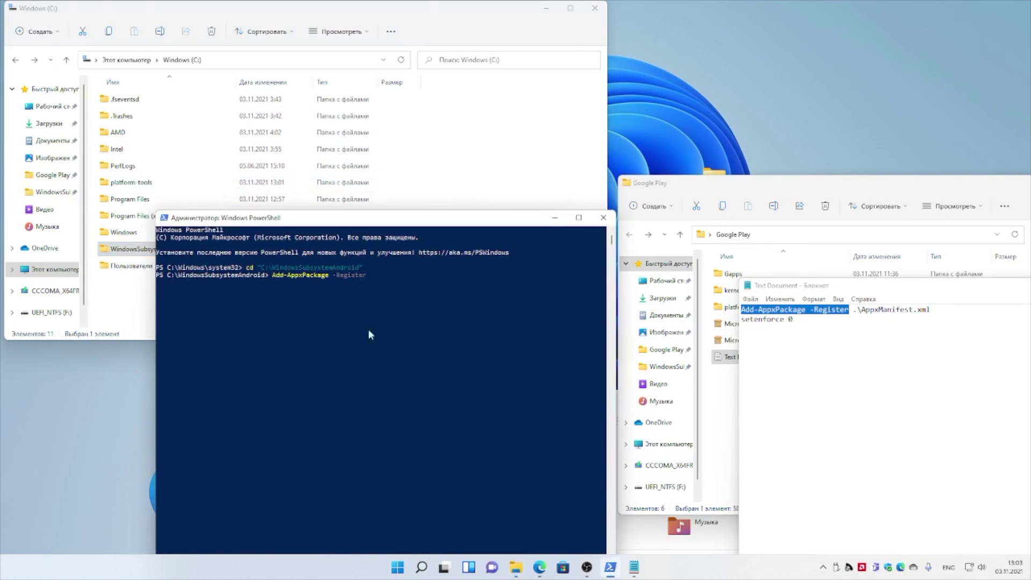
Copy the path of AppxManifest from WindowsSubsystemAndroid and run Add-AppxPackage -Register "C:\WindowsSubsystemAndroid\AppxManifest.xml" in PowerShell.
double_click(132, 248)
left_click(129, 283)
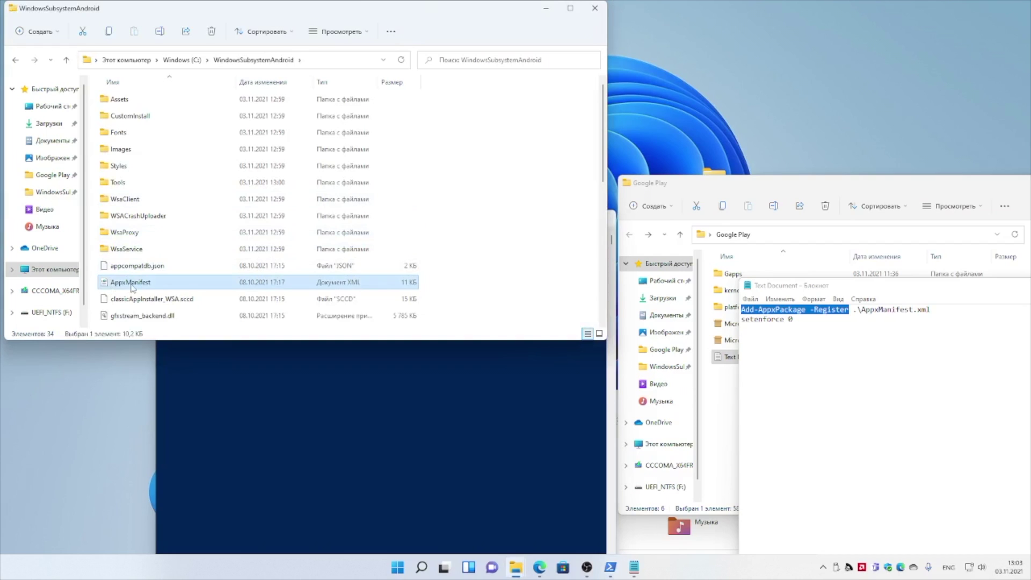
right_click(127, 286)
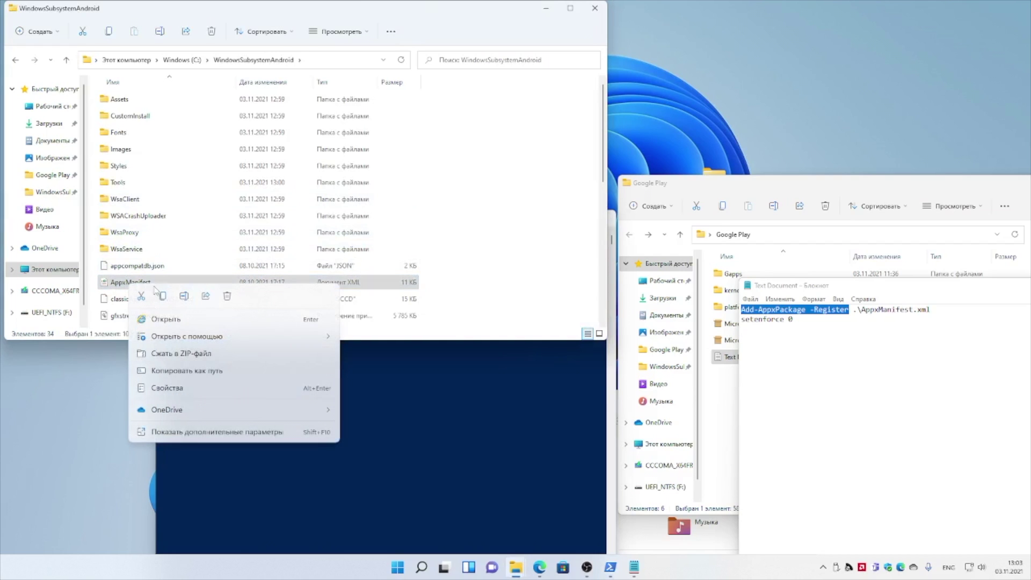
left_click(199, 371)
left_click(274, 385)
key("ctrl+v")
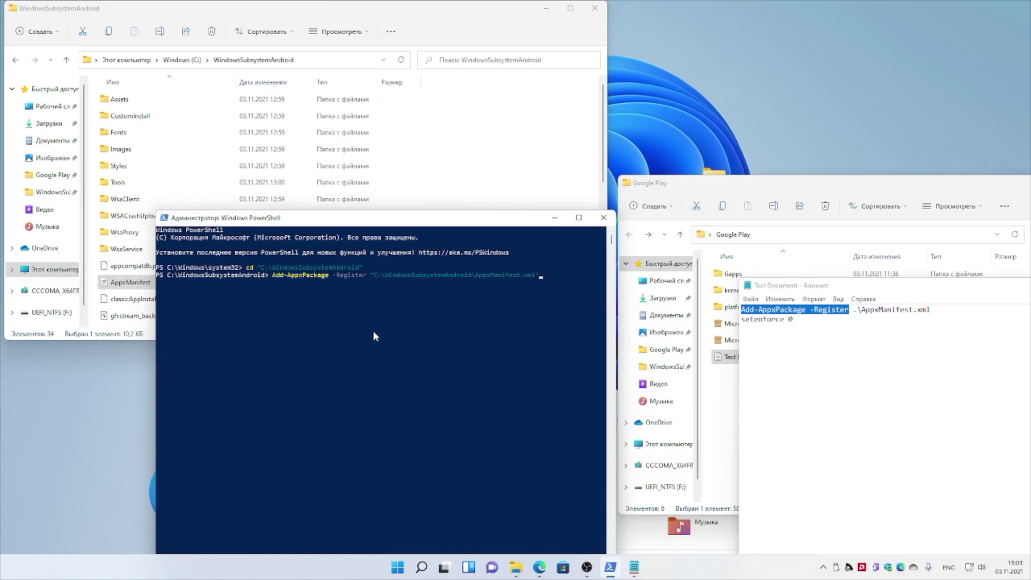
key("Return")
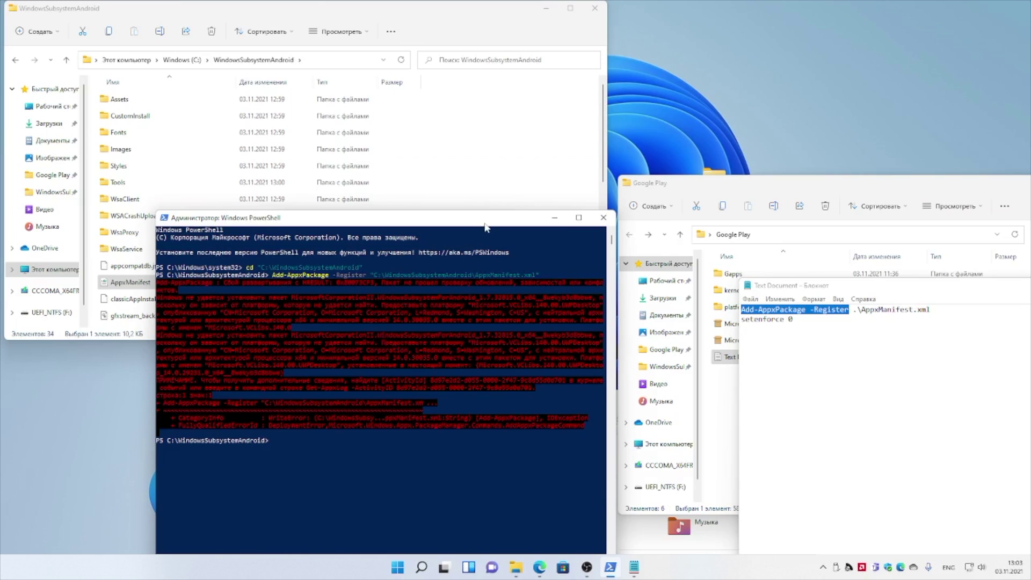
Mark the missing VCLibs dependency in the PowerShell error and install Microsoft.VCLibs.x64.14.00.Desktop from the Google Play folder.
left_click_drag(484, 222, 443, 223)
left_click_drag(438, 365, 543, 370)
left_click(490, 369)
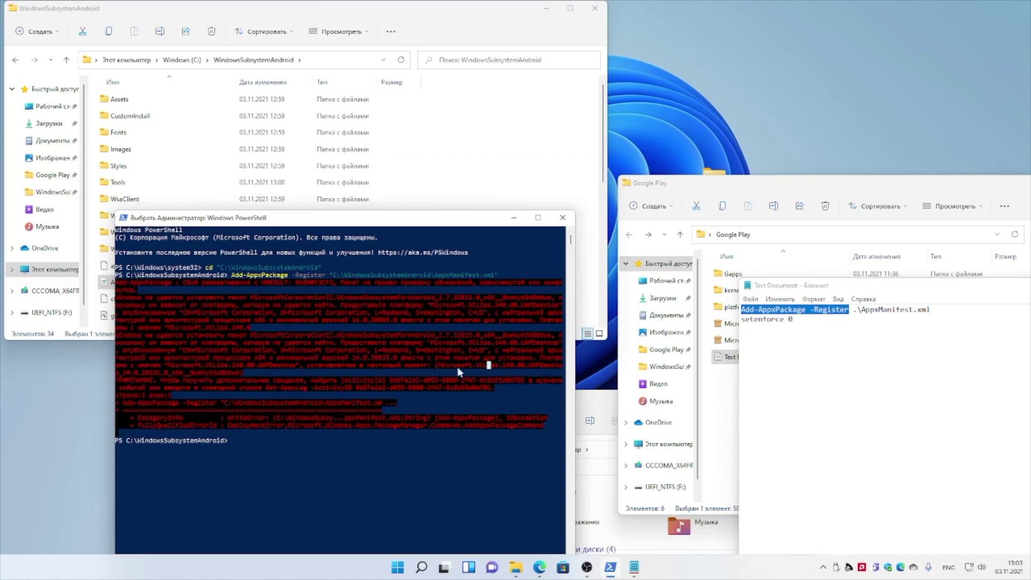
left_click_drag(440, 365, 514, 367)
left_click(773, 341)
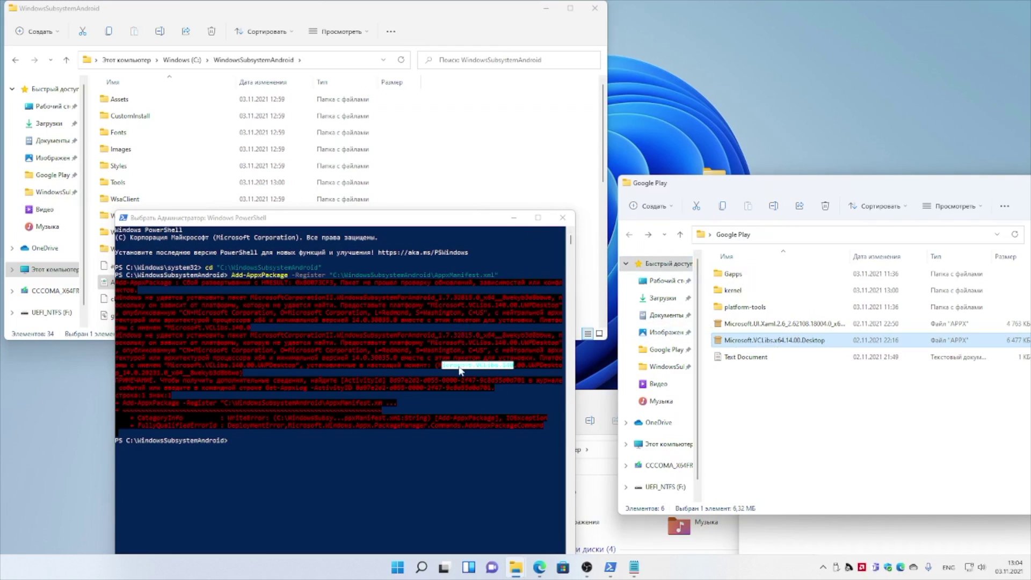
double_click(811, 341)
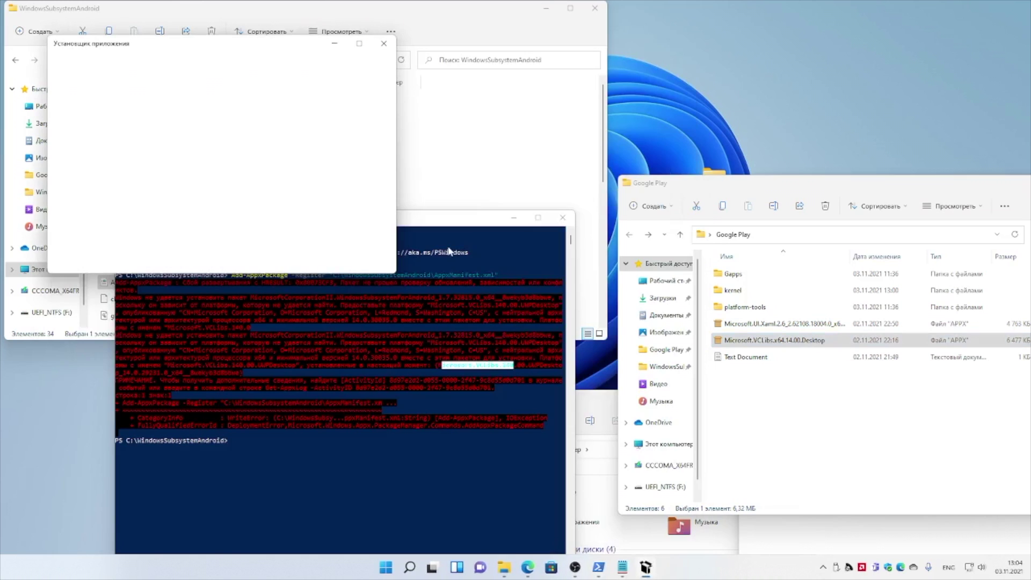
left_click(351, 236)
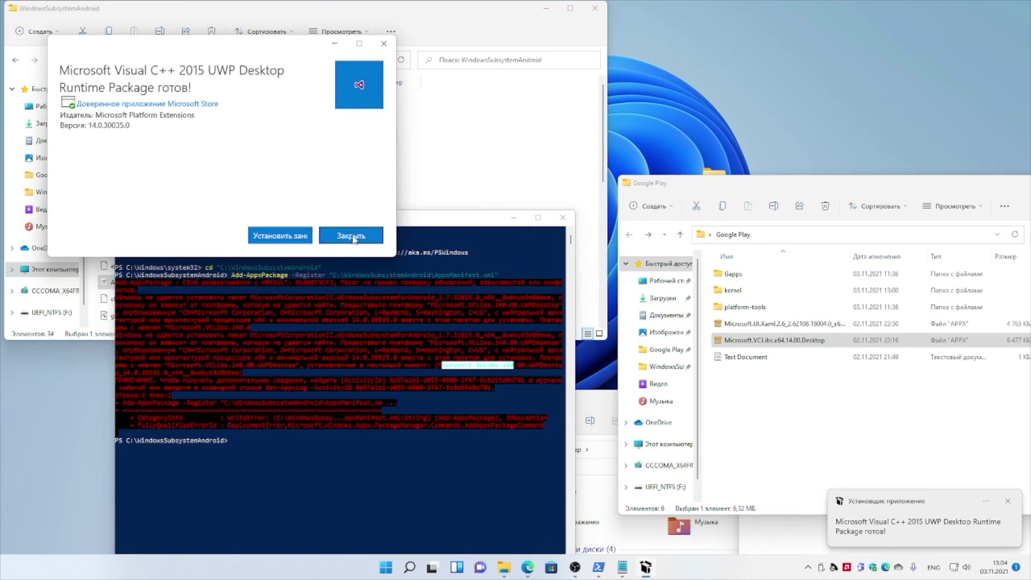
Run the AppxManifest.xml registration command again in PowerShell.
left_click(292, 462)
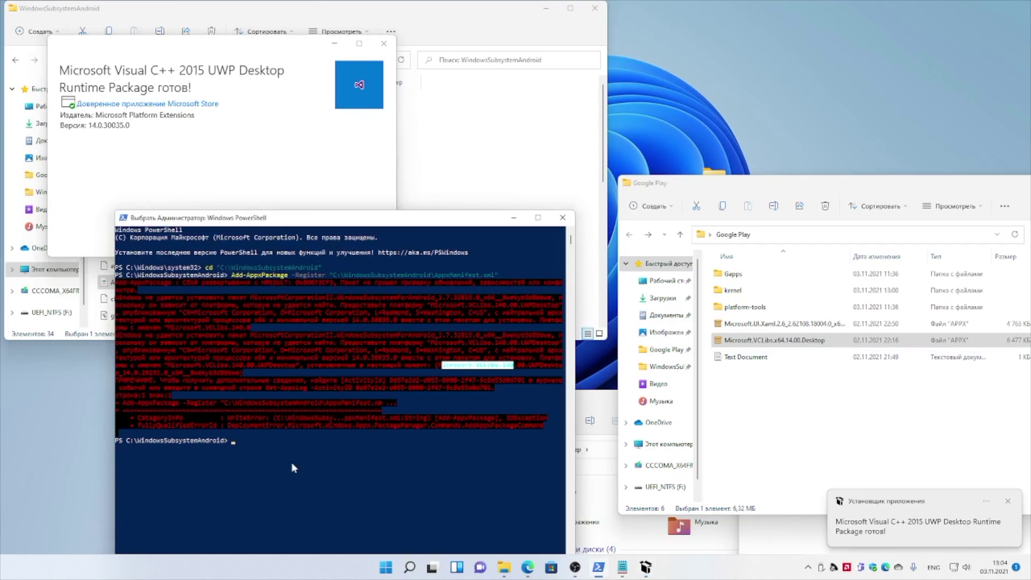
key("Up")
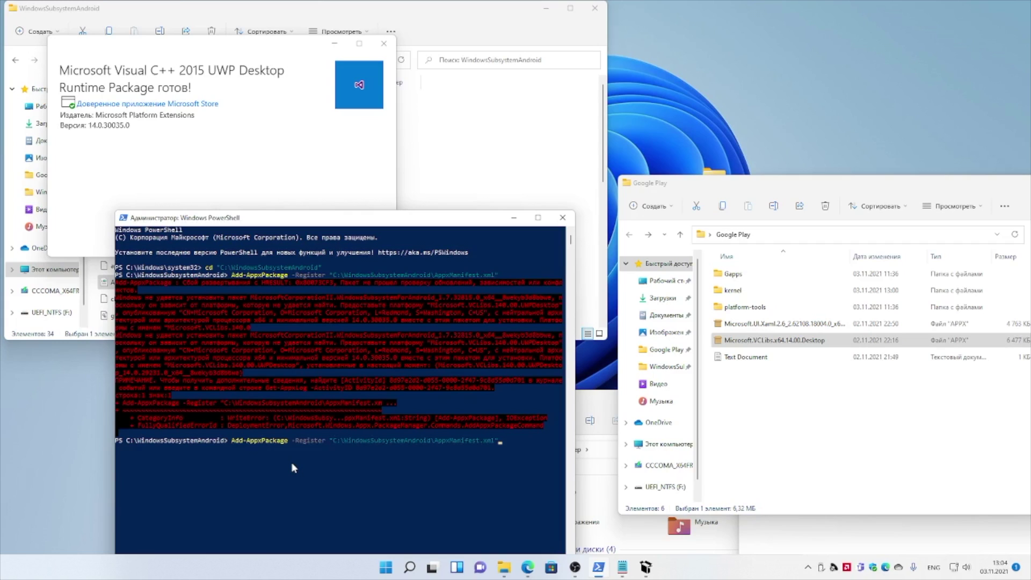
key("Return")
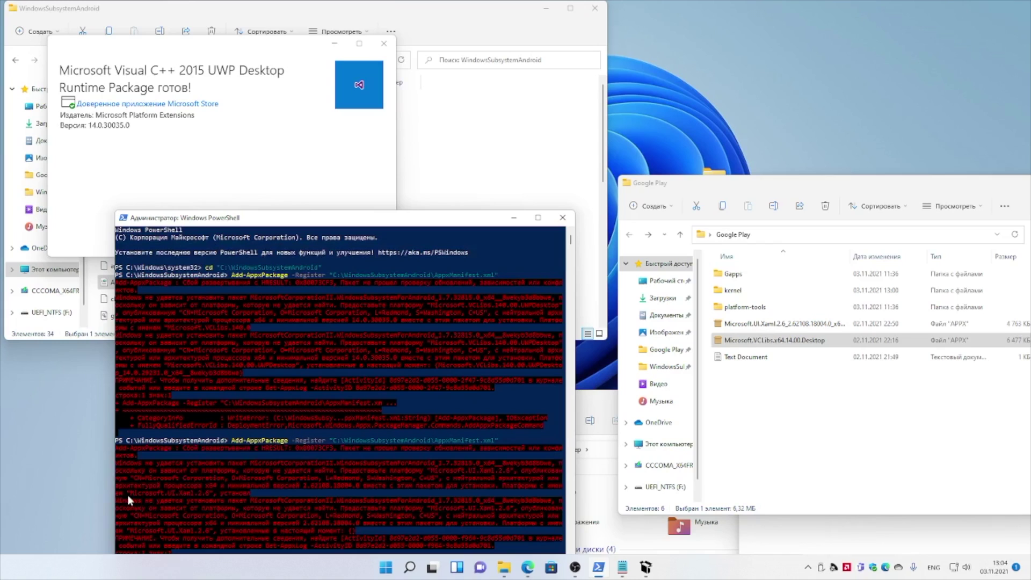
Mark the missing dependency named in the new error and install the Microsoft.UI.Xaml.2.6 package from the Google Play folder.
left_click_drag(131, 494, 229, 494)
key("ctrl+c")
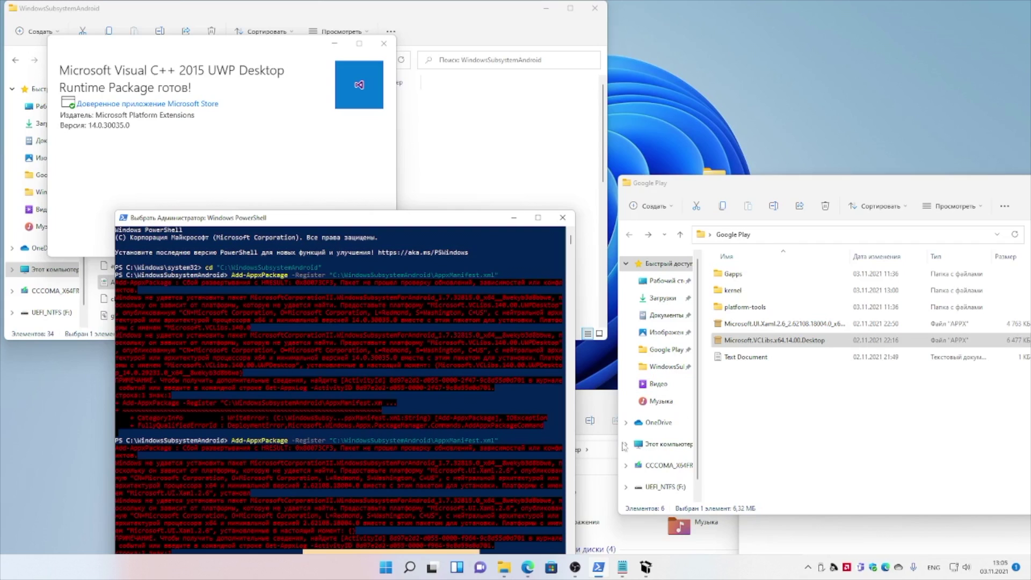
left_click(777, 376)
double_click(775, 324)
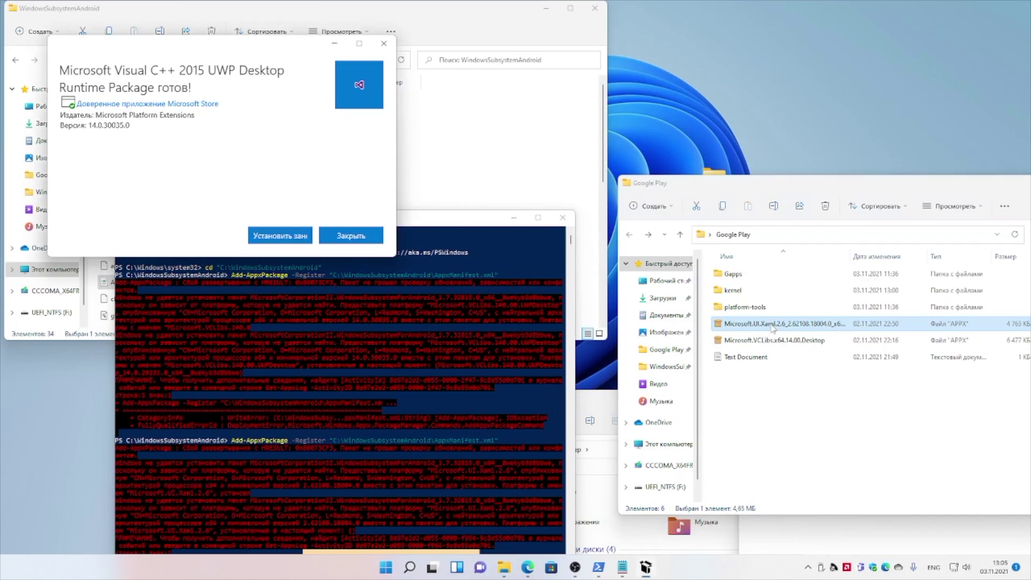
left_click(379, 255)
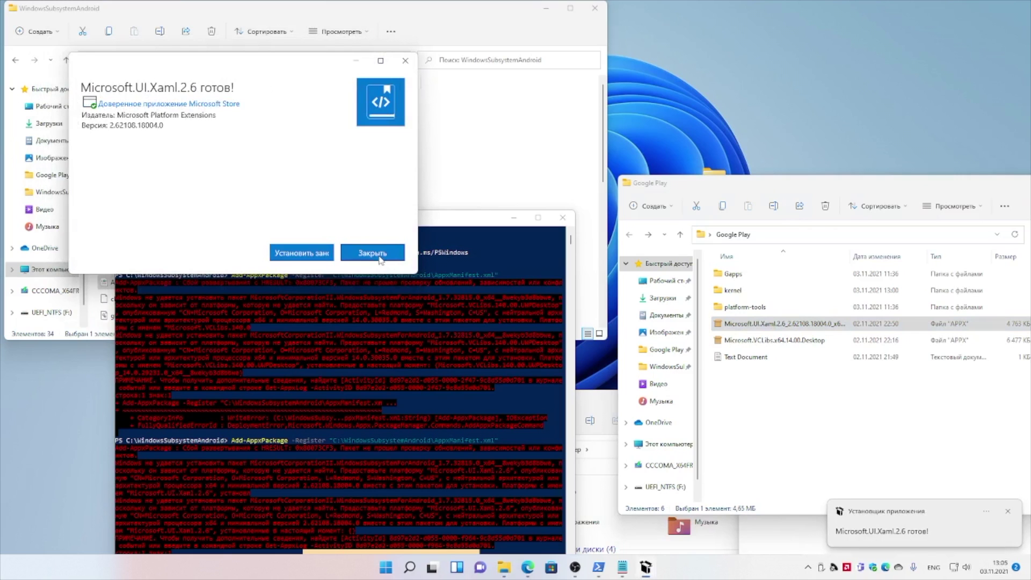
left_click(379, 257)
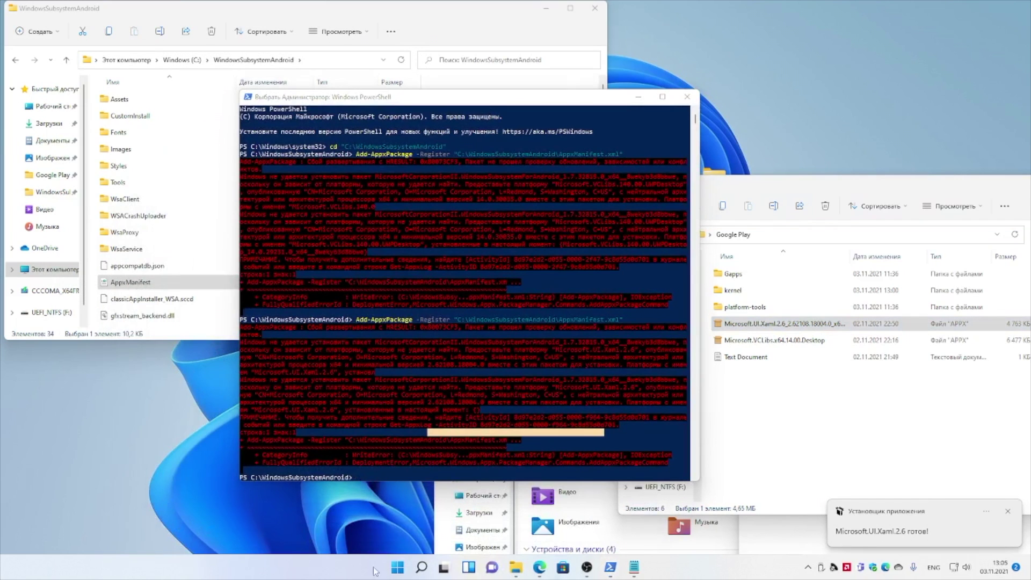
Turn on Режим разработчика in the Windows developer settings and rerun the AppxManifest.xml registration in PowerShell.
left_click(398, 567)
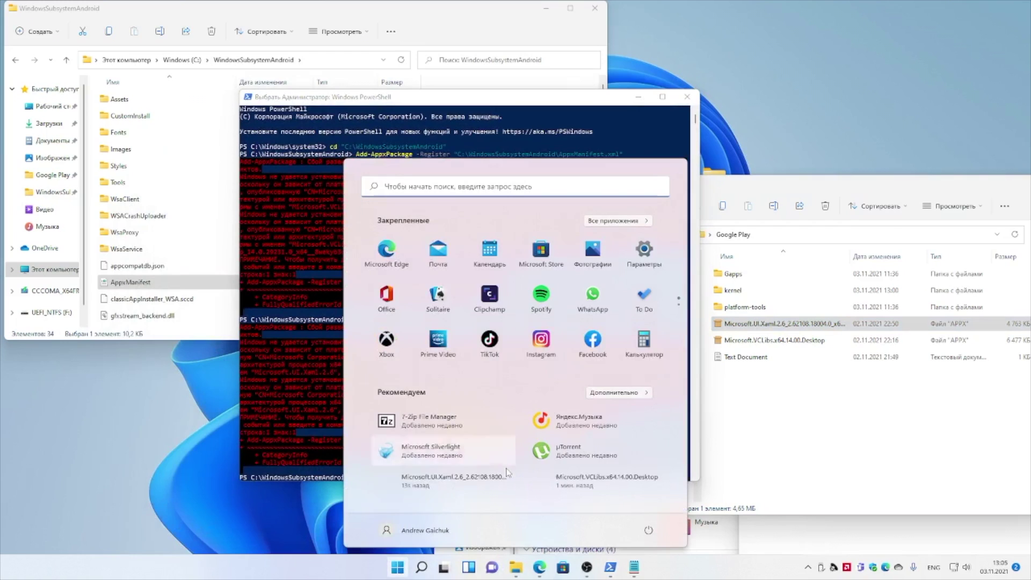
left_click(644, 248)
left_click(108, 326)
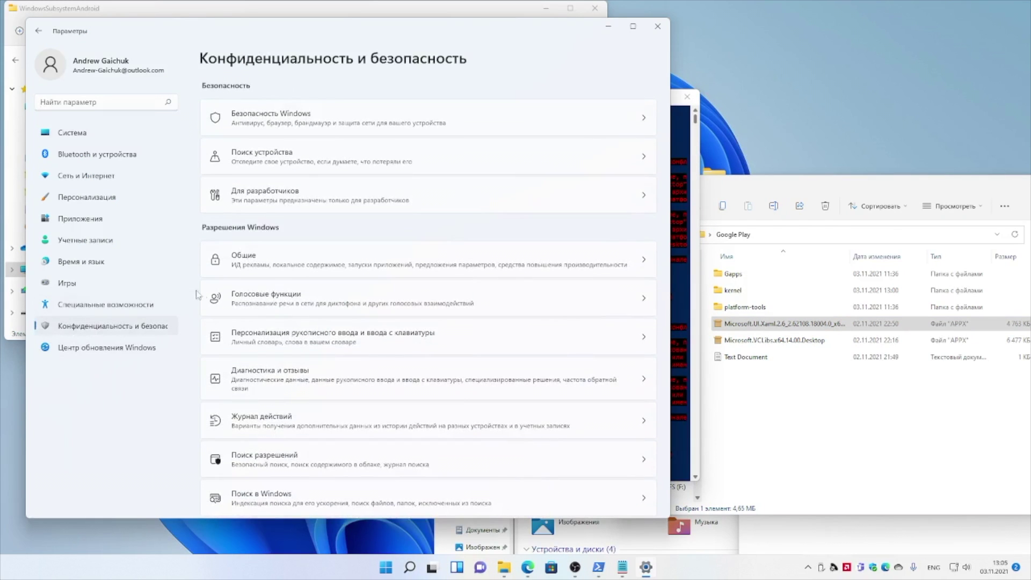
left_click(262, 199)
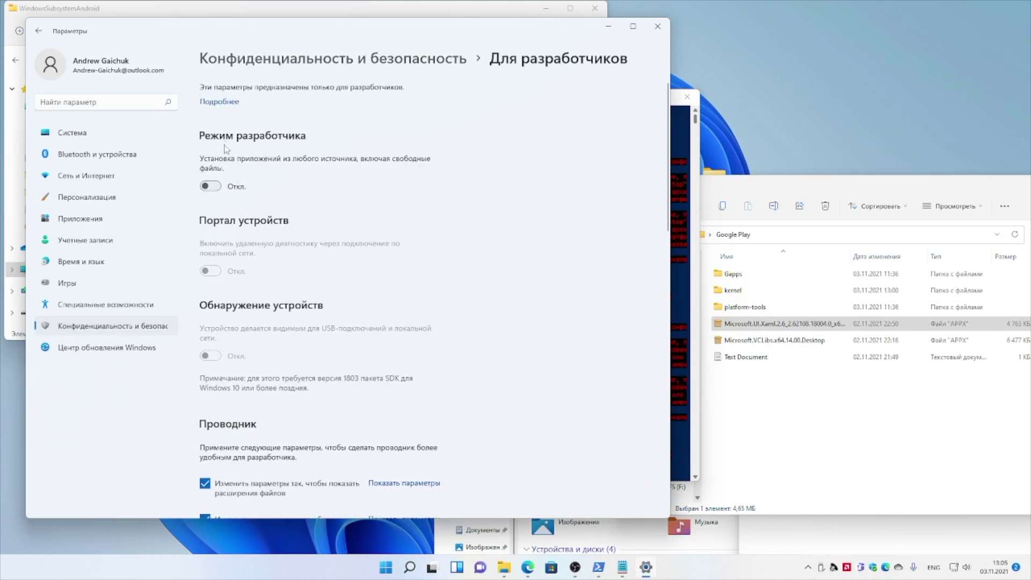
left_click(209, 187)
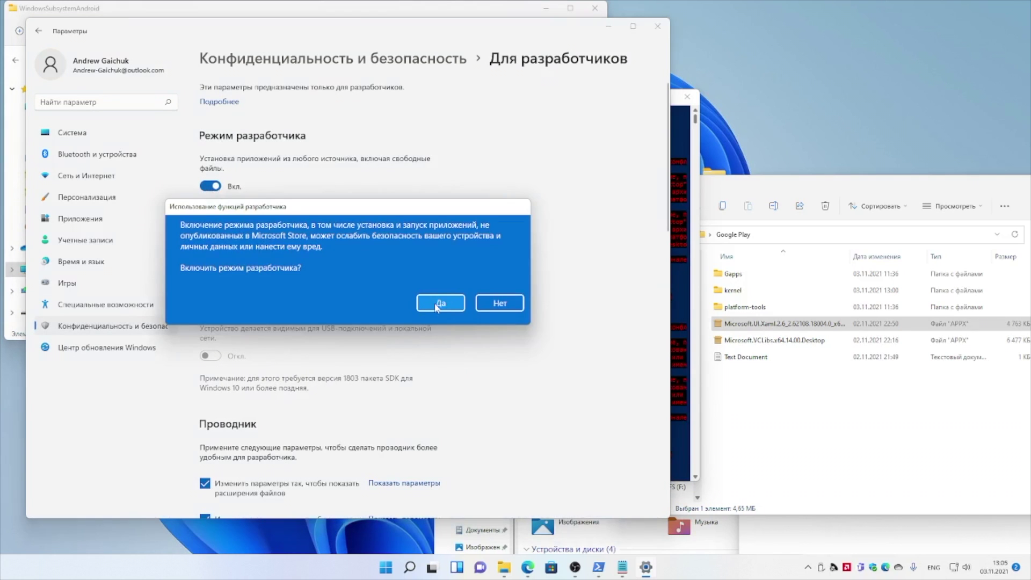
left_click(434, 304)
left_click(658, 27)
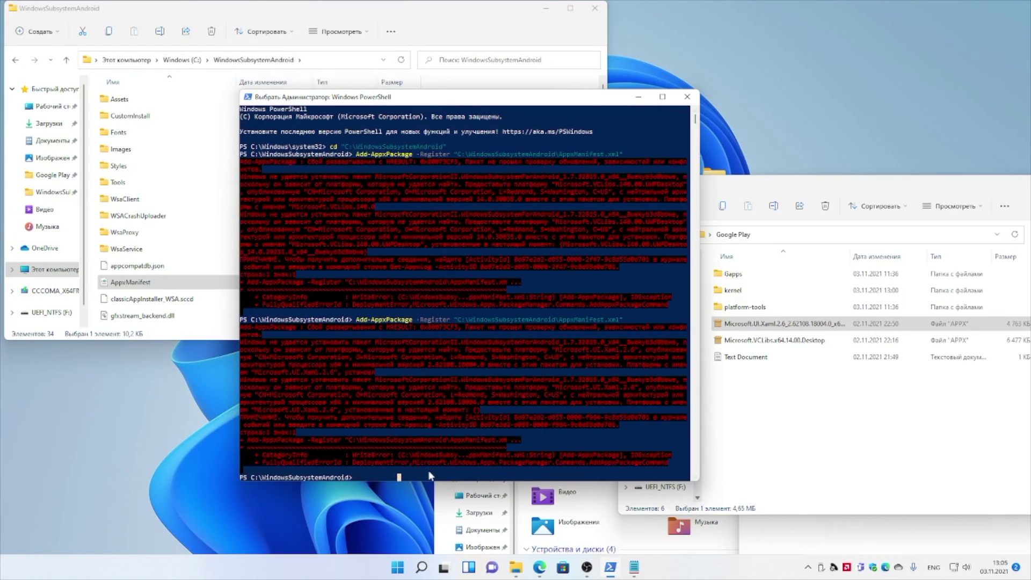
key("Up")
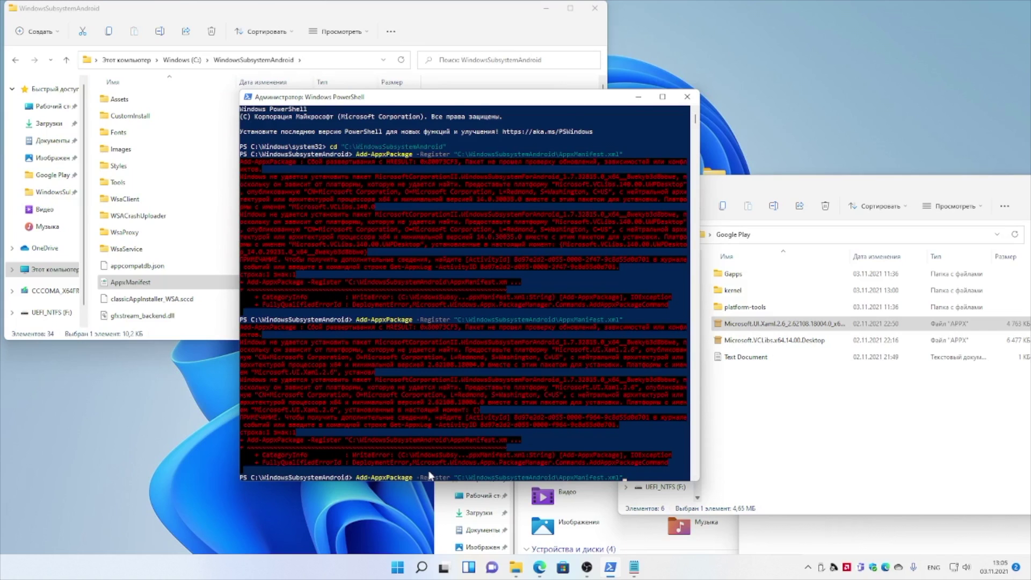
key("Return")
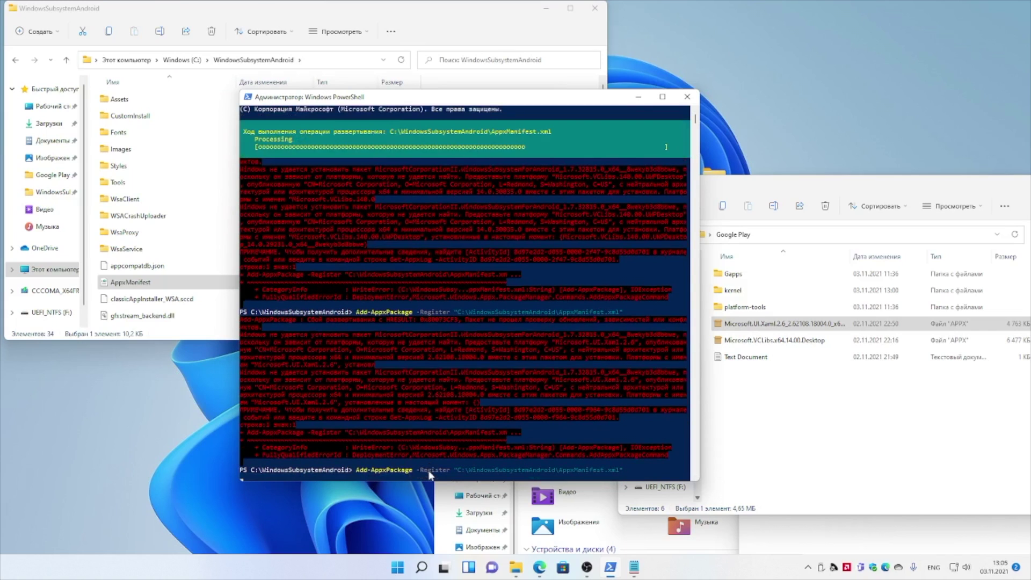
Find Control Panel by searching for "gfytkm" and open its Программы и компоненты section.
left_click(397, 568)
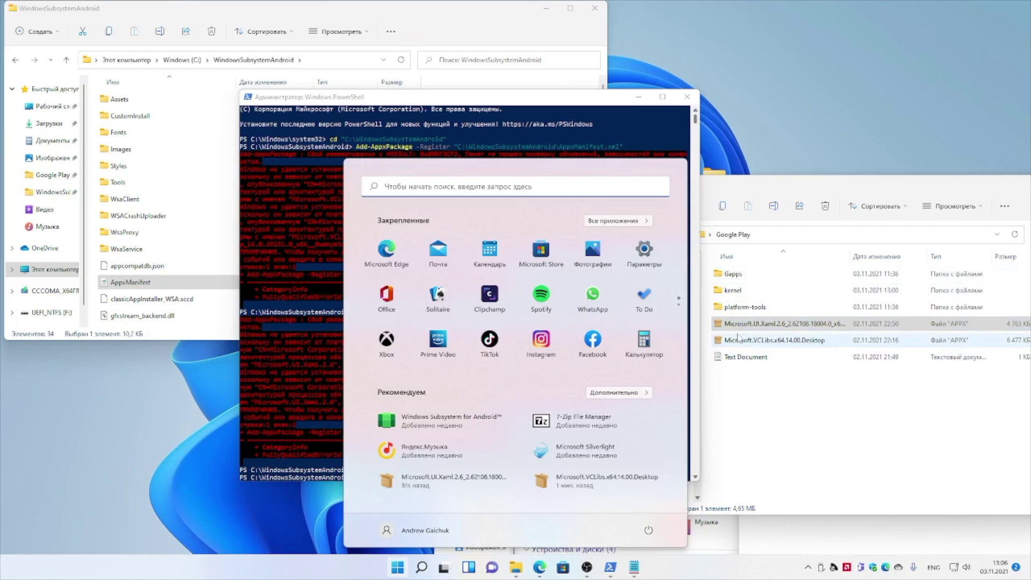
left_click(481, 188)
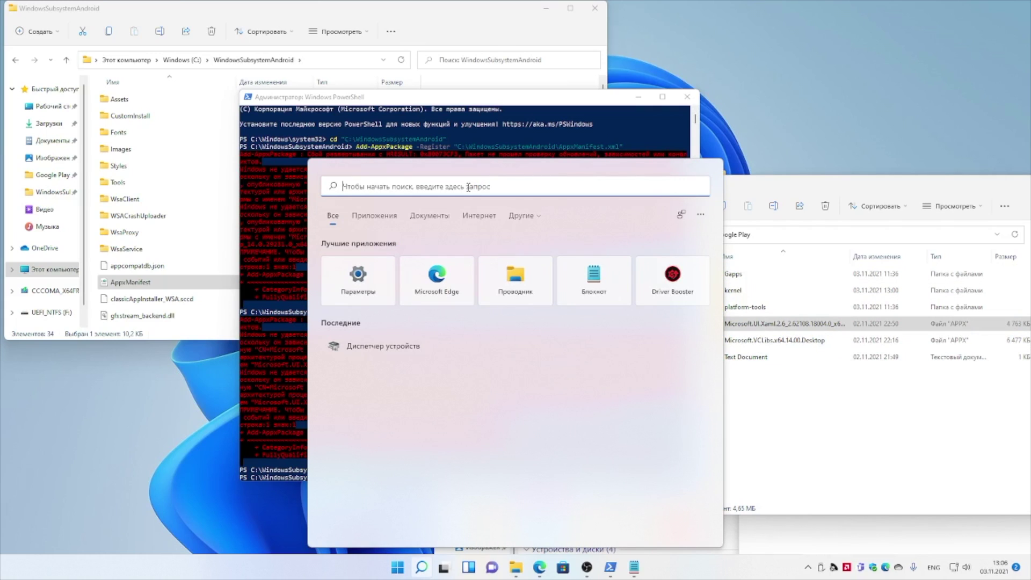
type("g")
key("BackSpace")
key("BackSpace")
key("BackSpace")
type("gfytkm")
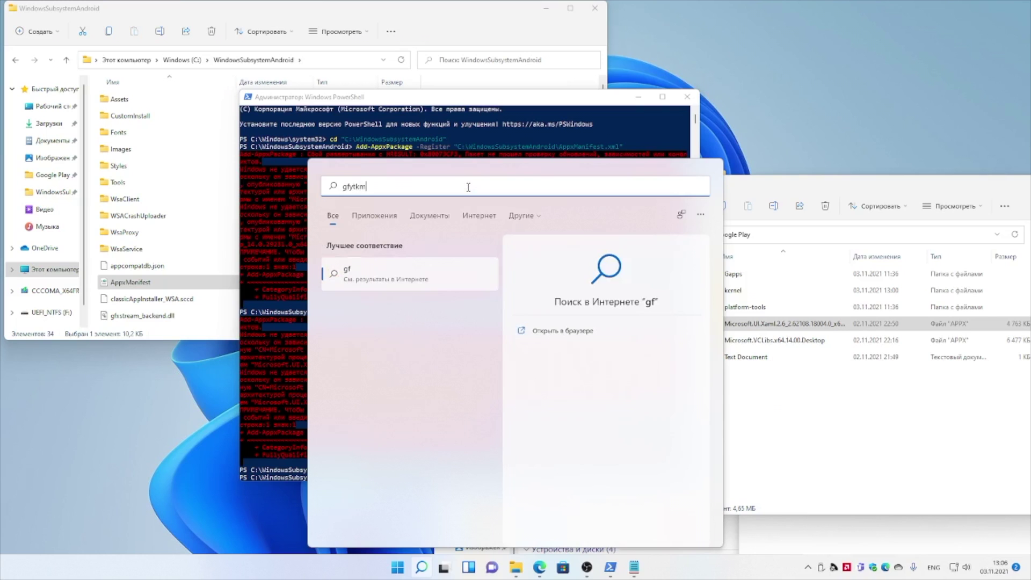
key("Return")
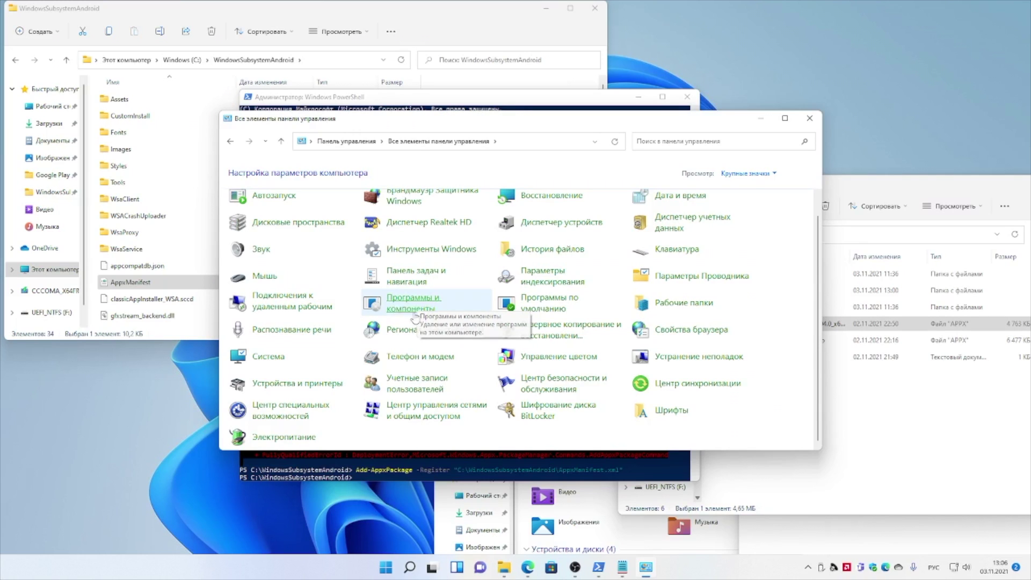
left_click(423, 311)
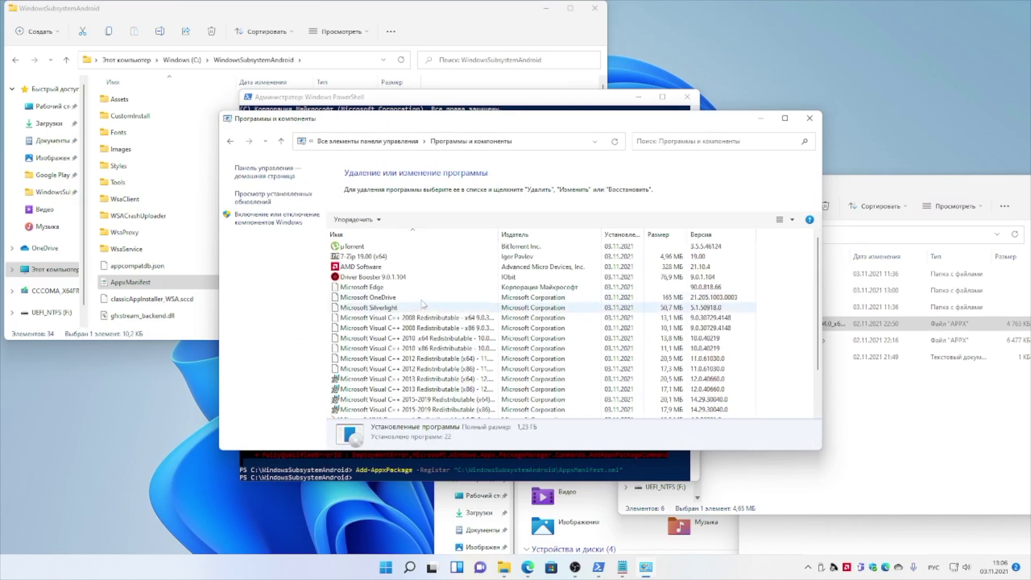
Enable the Платформа виртуальной машины component in Windows features and apply the change.
left_click(268, 221)
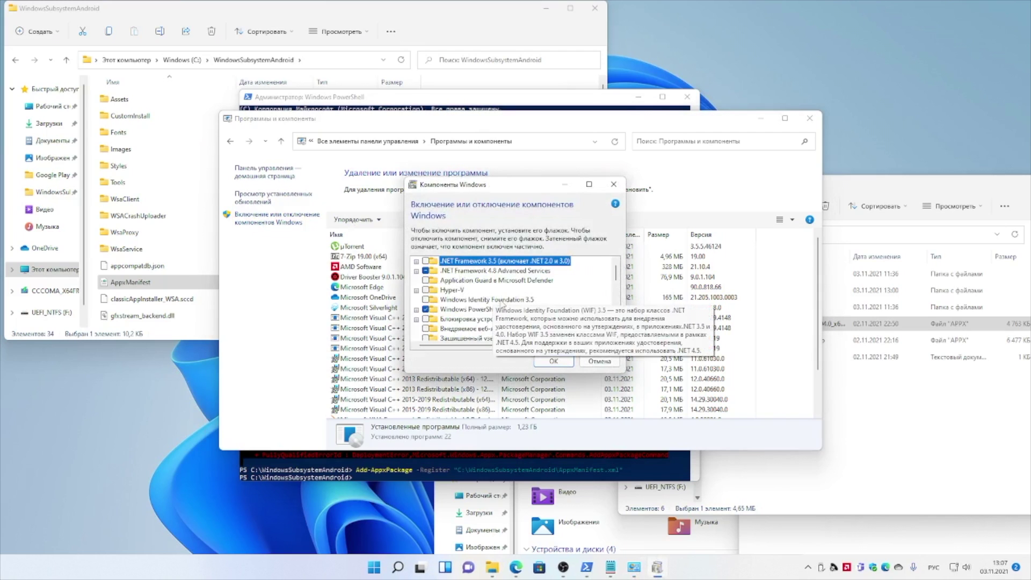
scroll(501, 306, "down", 3)
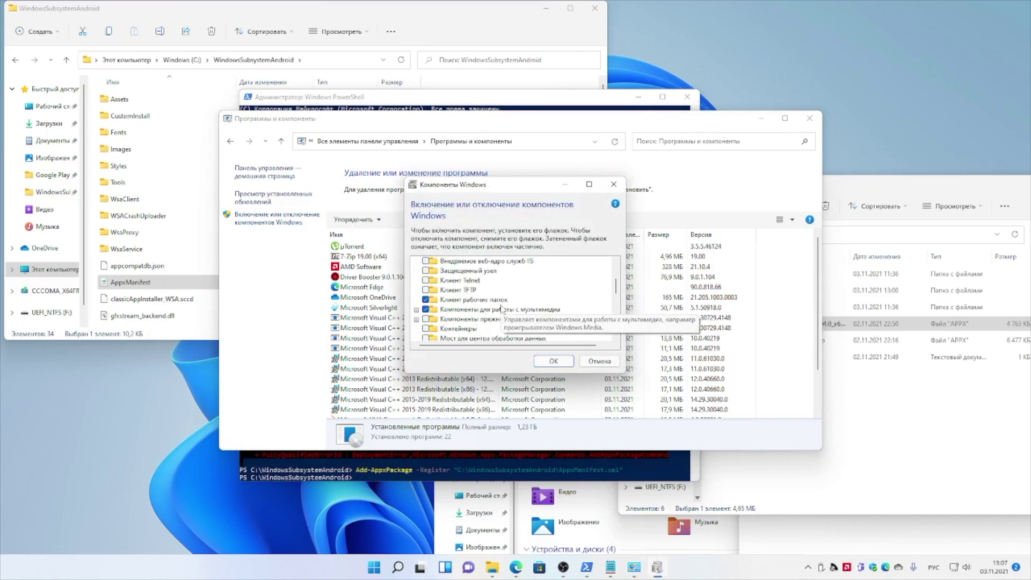
scroll(501, 309, "down", 3)
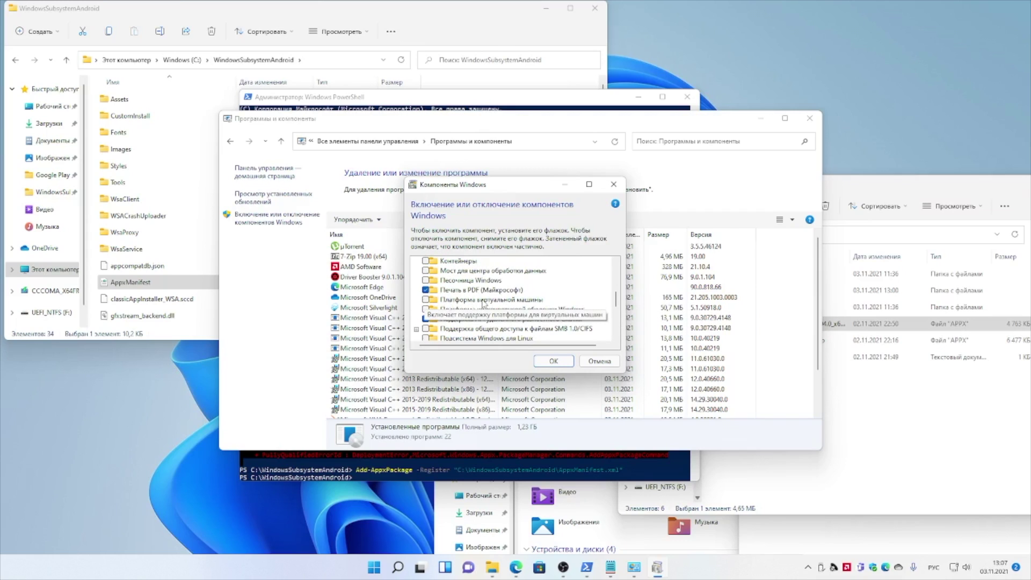
left_click(426, 300)
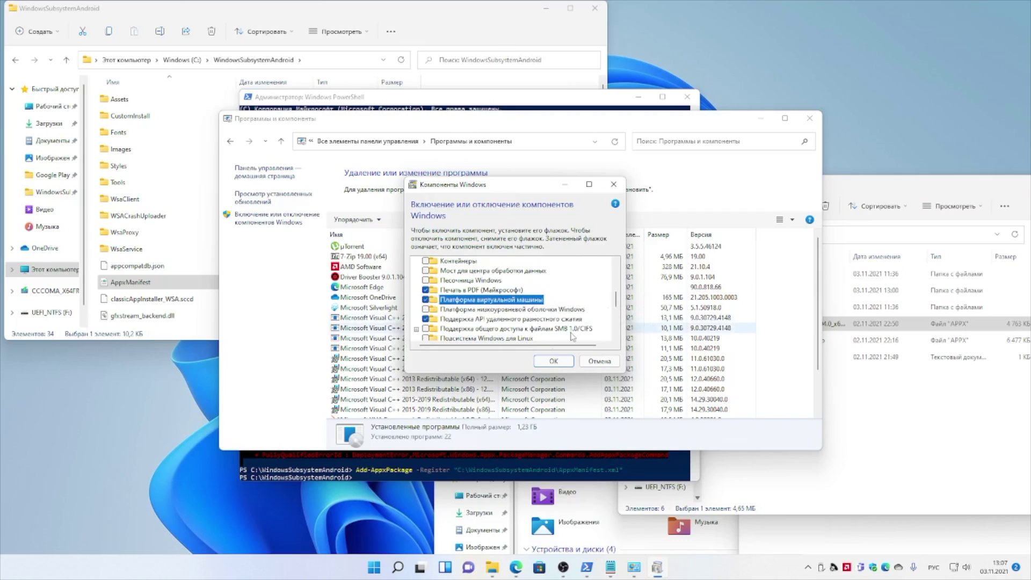
left_click(552, 361)
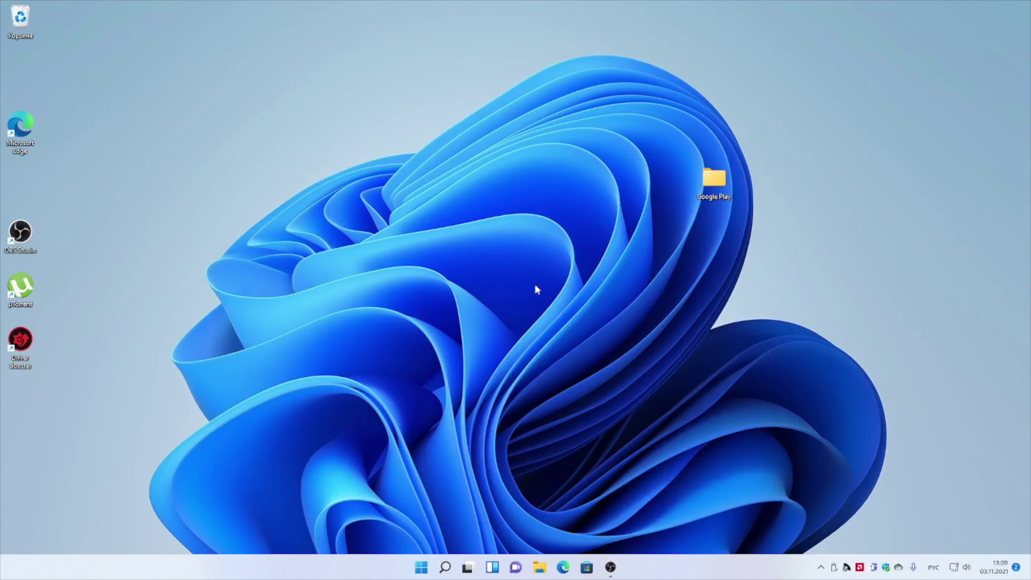
Open the Windows Subsystem for Android settings and turn on Developer mode.
left_click(421, 568)
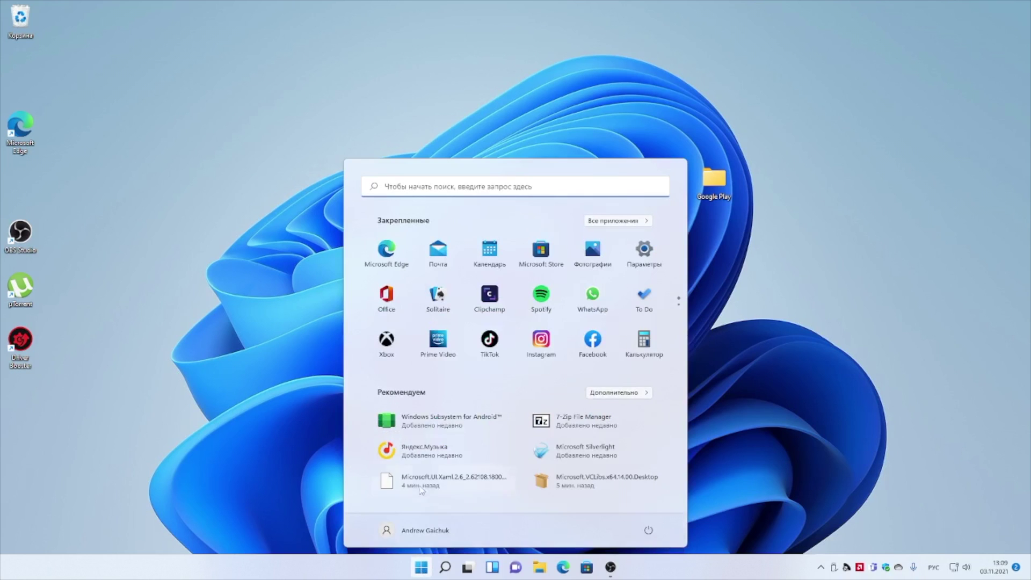
left_click(436, 422)
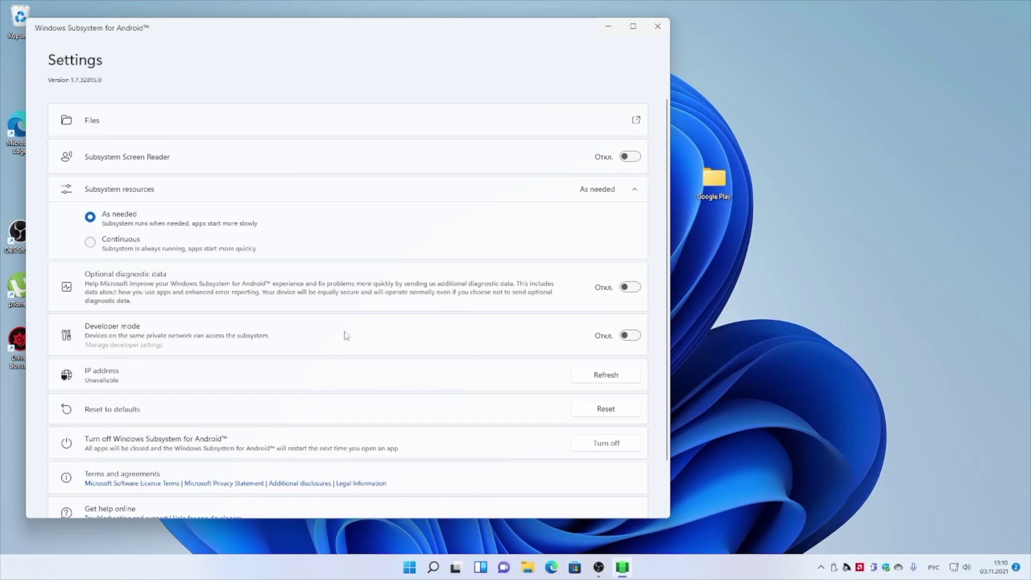
left_click(632, 336)
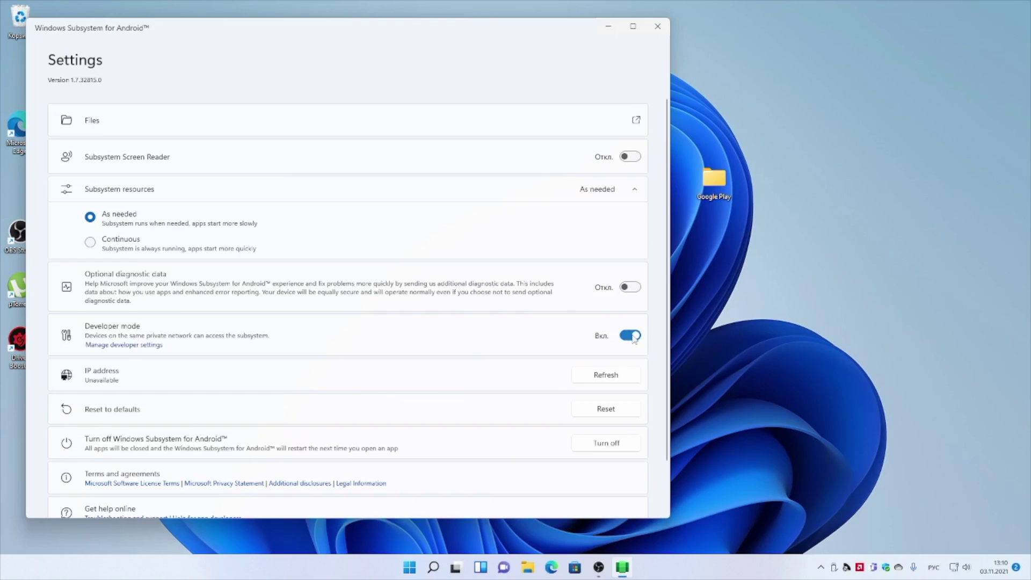
Start the subsystem through Files, allow its public network access in the firewall, close the file view and refresh the IP address.
left_click(637, 121)
left_click(481, 337)
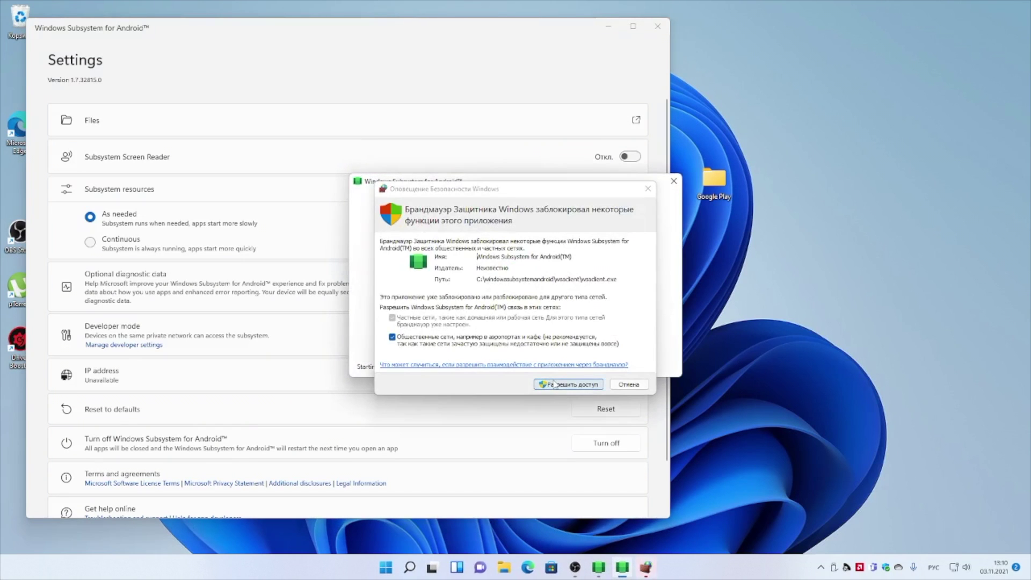
left_click(554, 384)
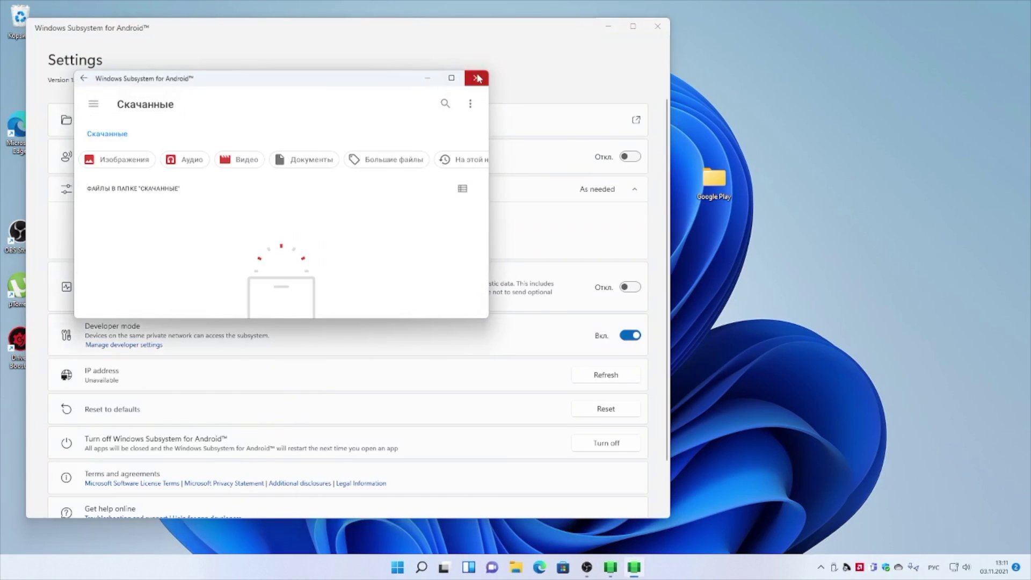
left_click(479, 78)
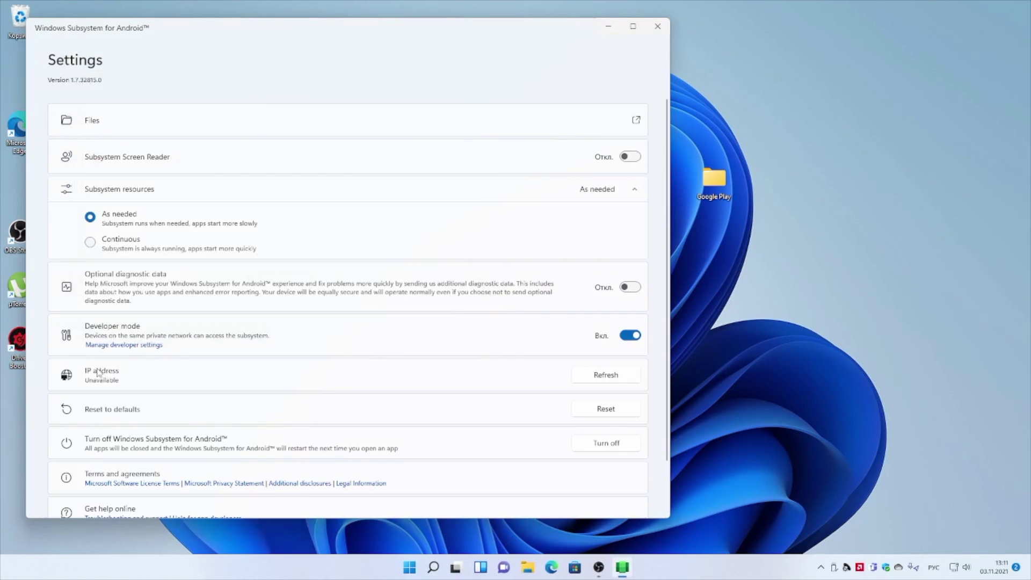
left_click(598, 375)
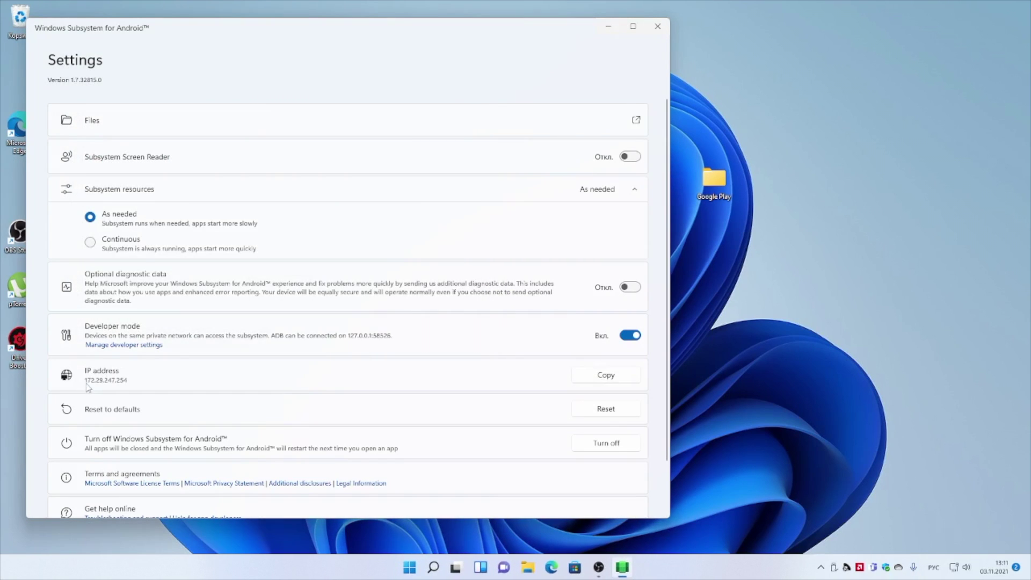
Find Command Prompt through Windows search and run it as administrator.
left_click(409, 568)
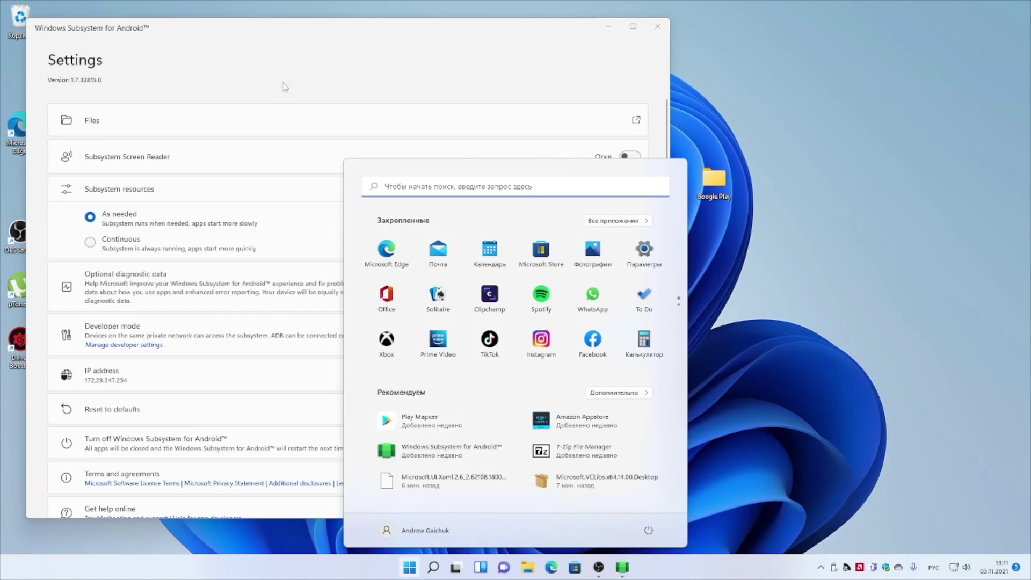
left_click(234, 70)
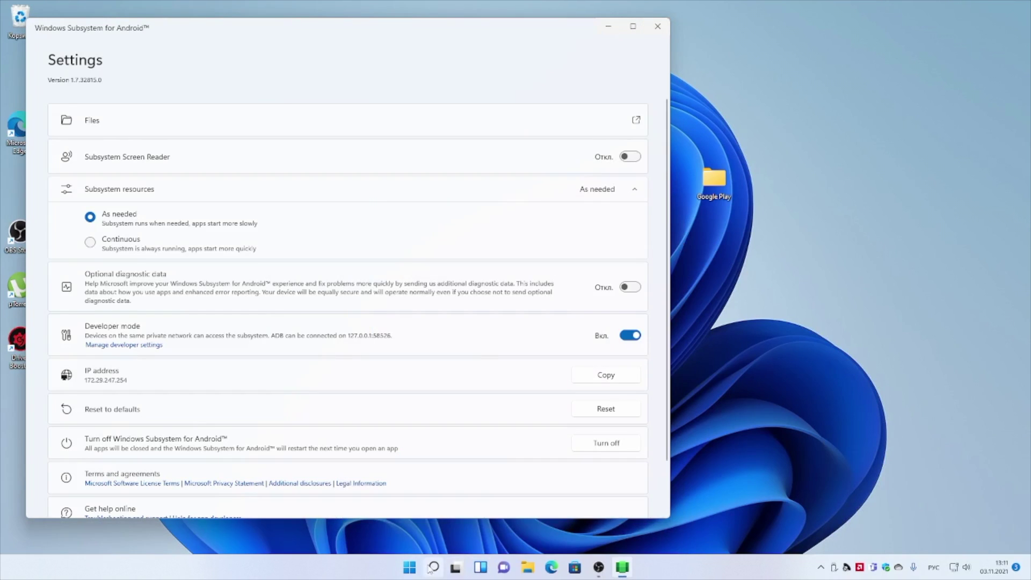
mouse_move(435, 569)
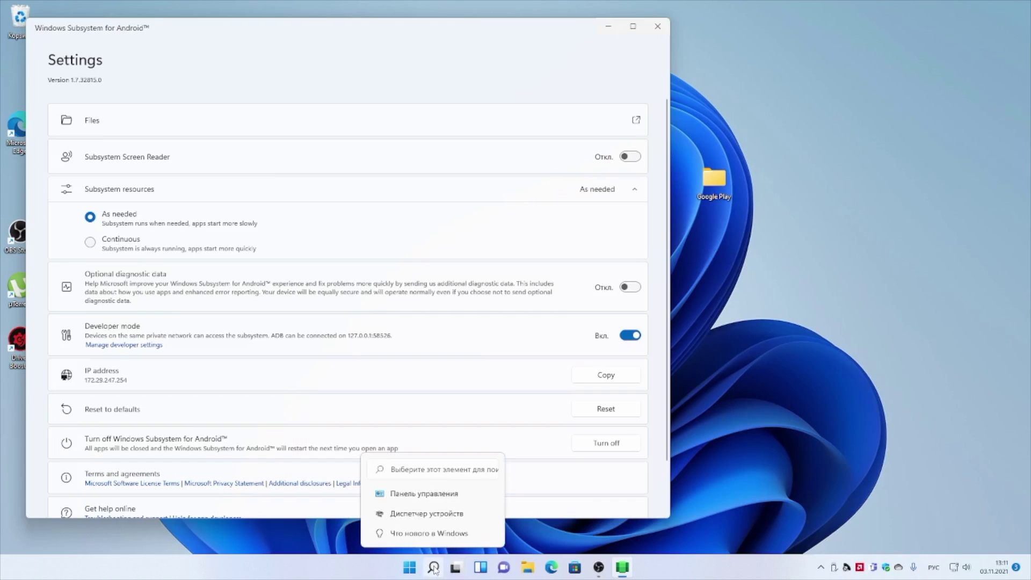
left_click(434, 567)
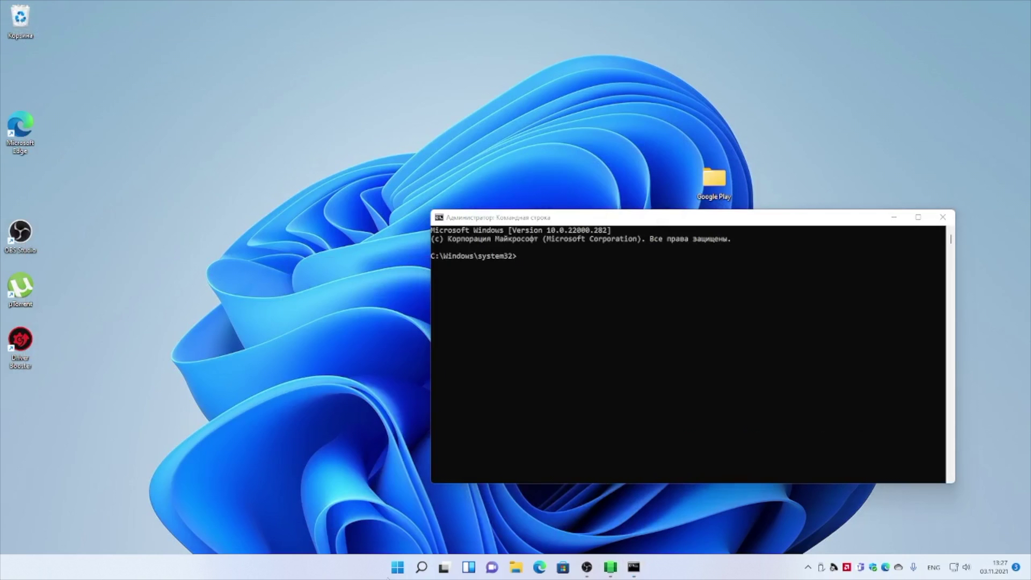
Change the Command Prompt directory to "C:\platform-tools", using the path copied from the platform-tools folder on drive C.
left_click(516, 568)
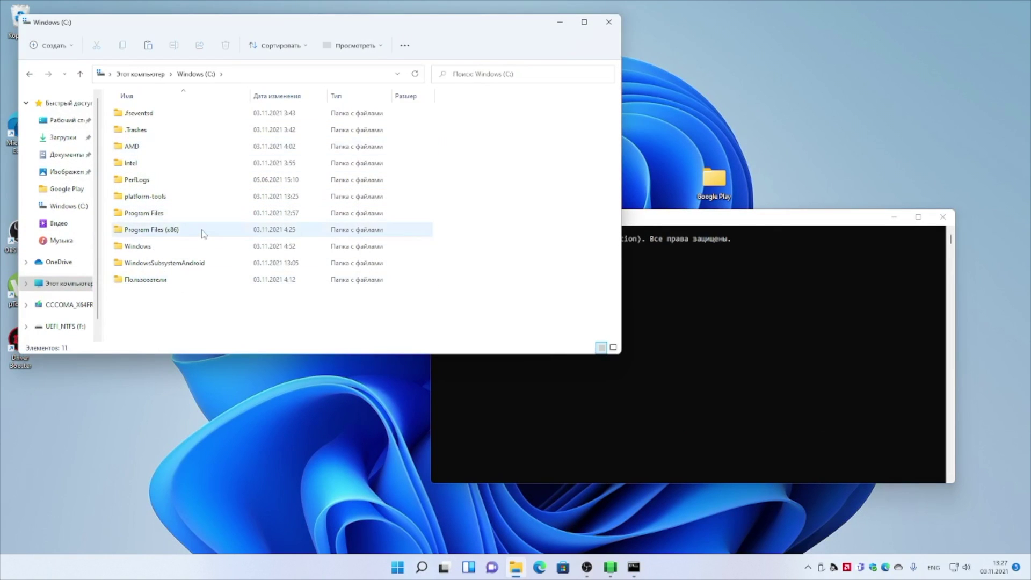
left_click(588, 368)
type("cd")
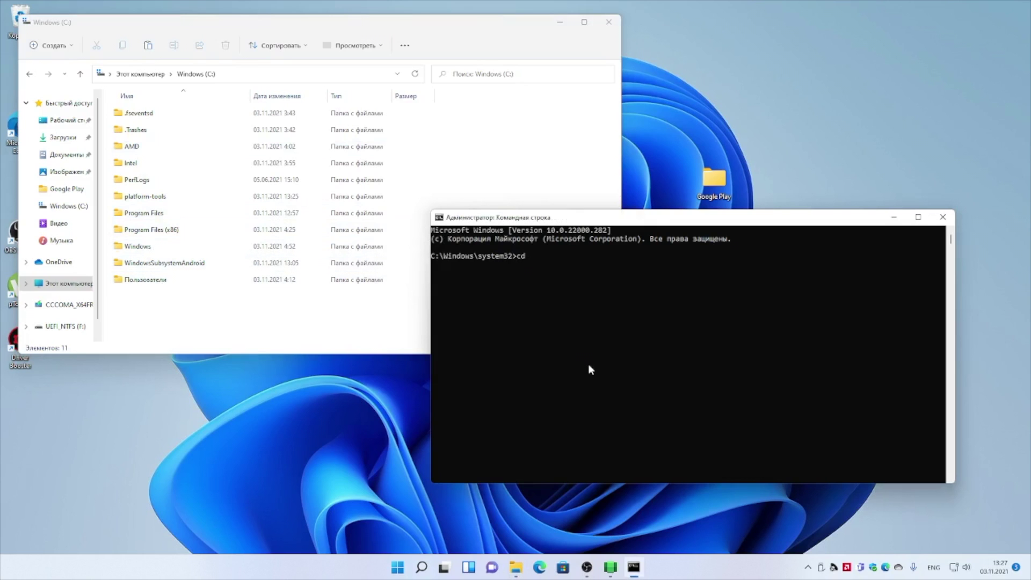
right_click(160, 196)
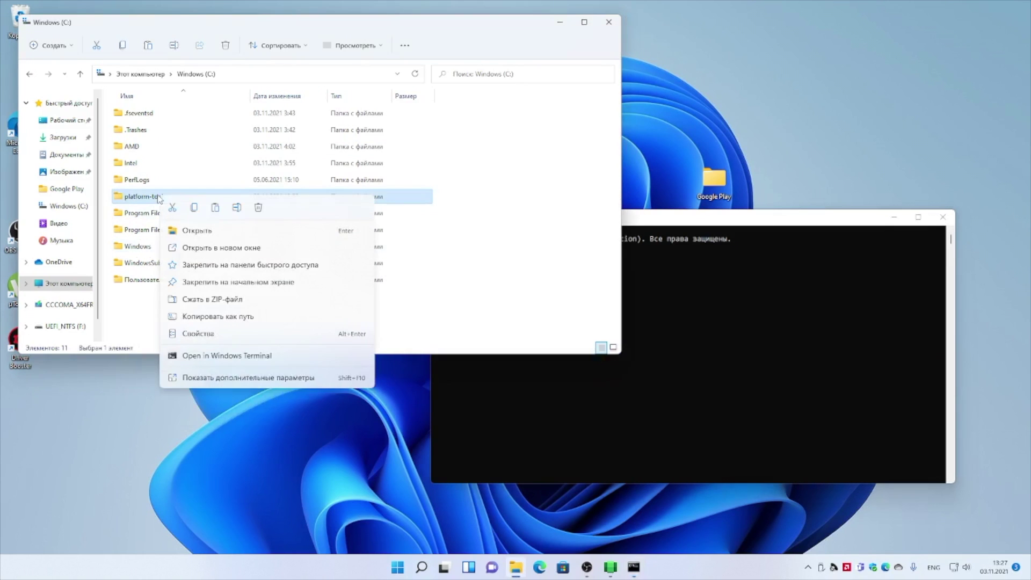
left_click(217, 316)
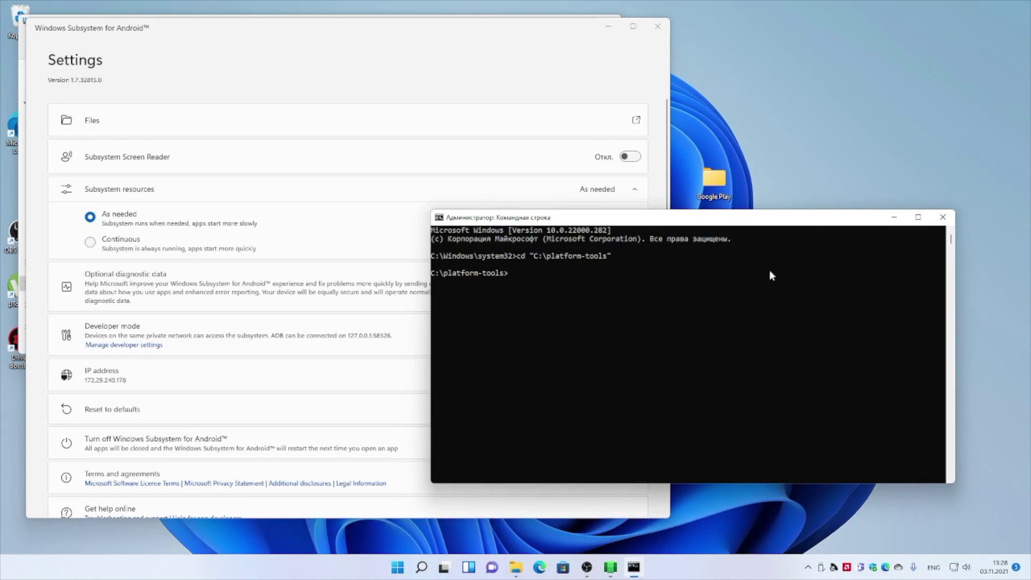
Copy the subsystem's IP address from its settings and run adb connect 172.29.240.178 in Command Prompt.
left_click(160, 327)
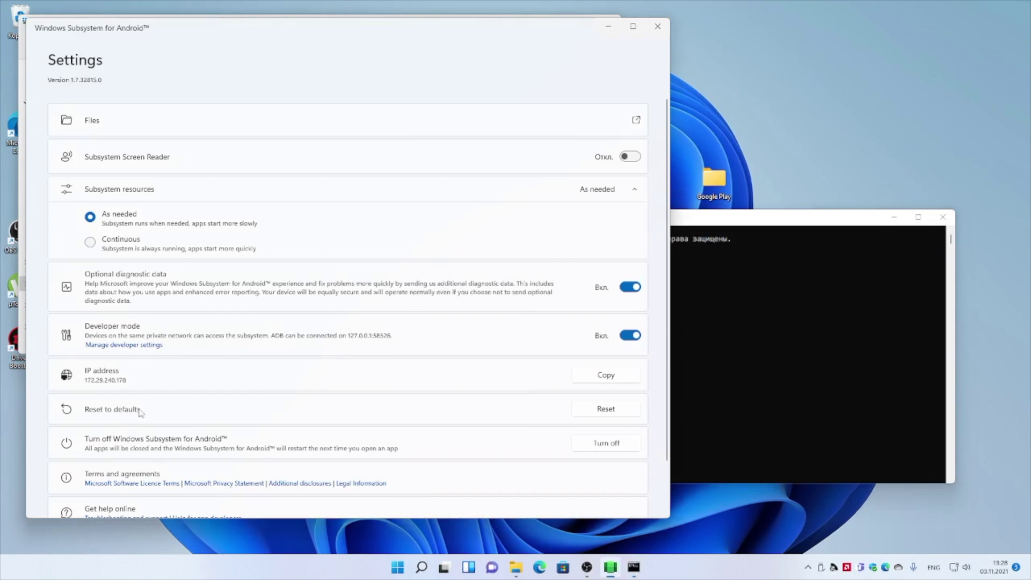
left_click(598, 380)
left_click(737, 370)
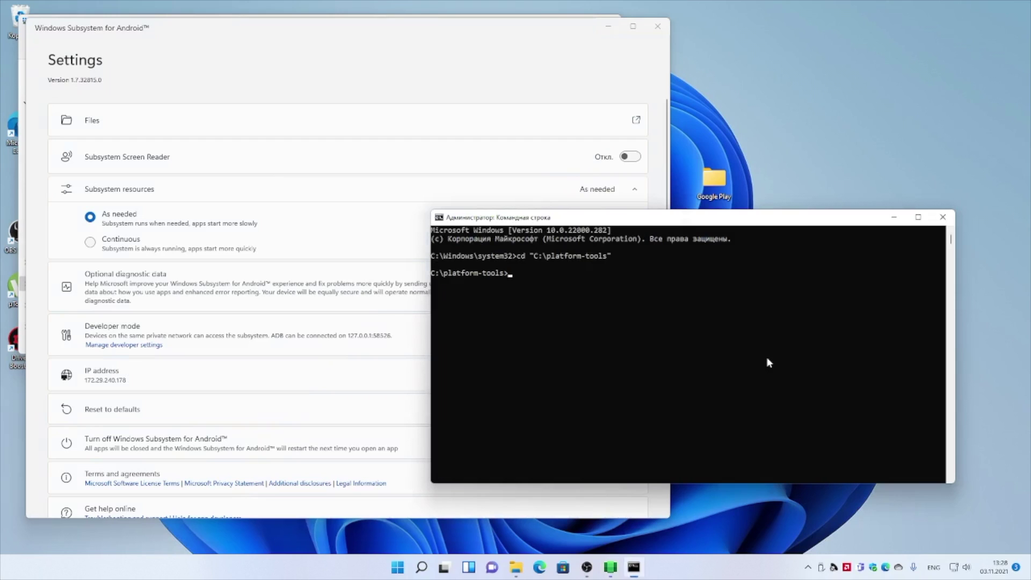
type("adb connect")
key("ctrl+v")
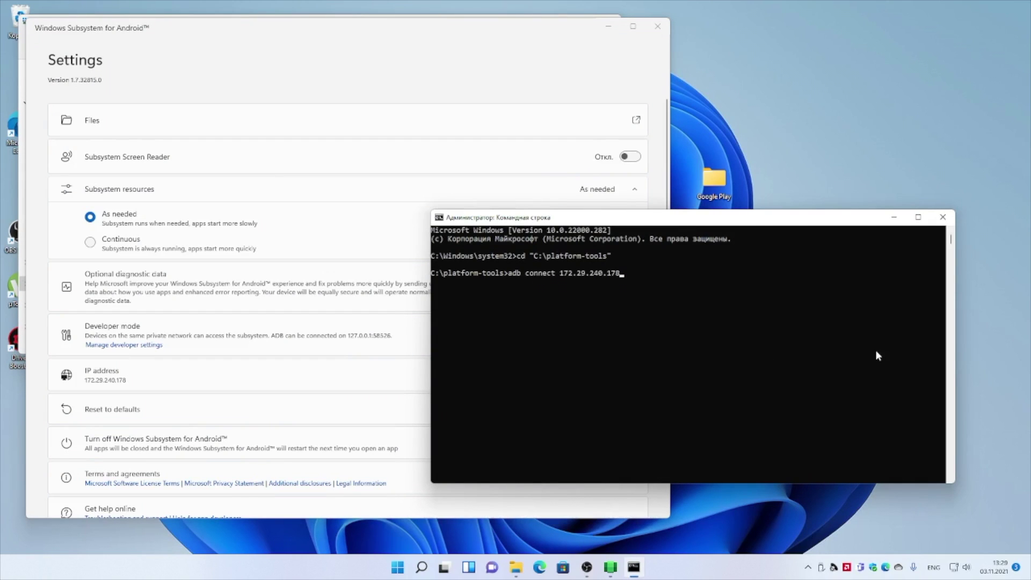
key("Return")
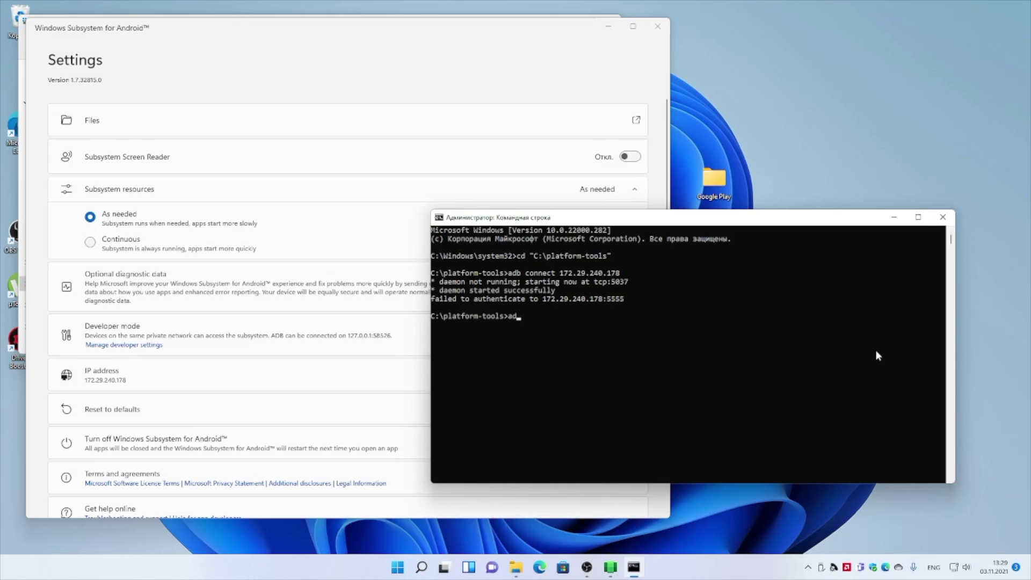
Open an adb shell, switch to root with su and run setenforce 0.
type("ell")
key("Return")
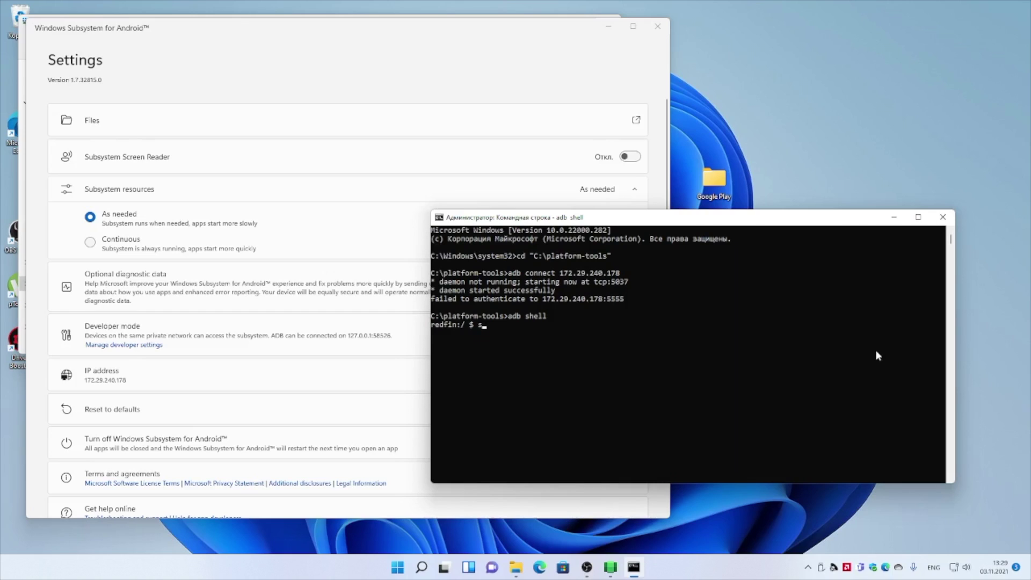
key("Return")
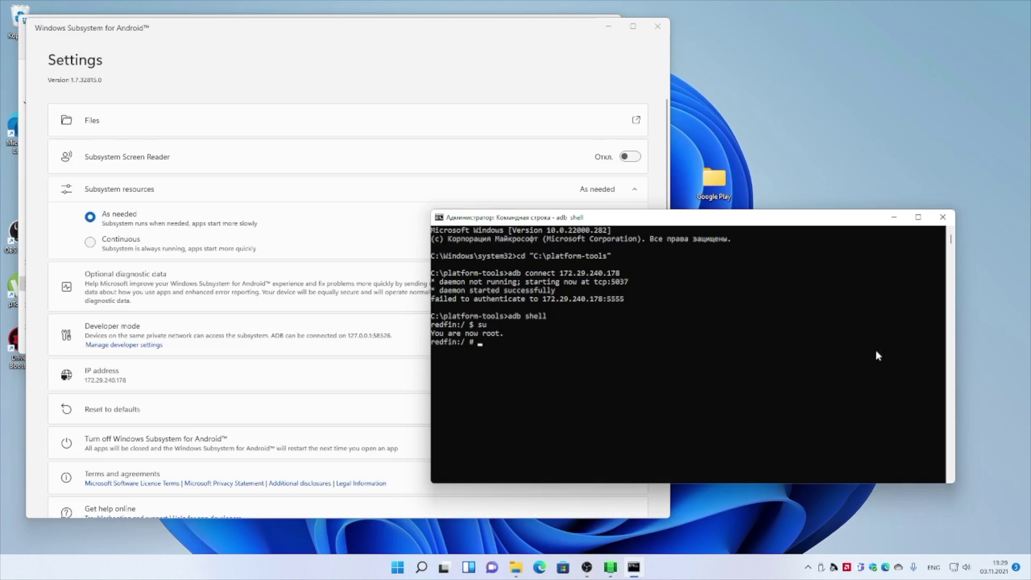
type("setenforce 0")
key("Return")
Close the Command Prompt, the Windows Subsystem for Android settings and the File Explorer window.
left_click(943, 217)
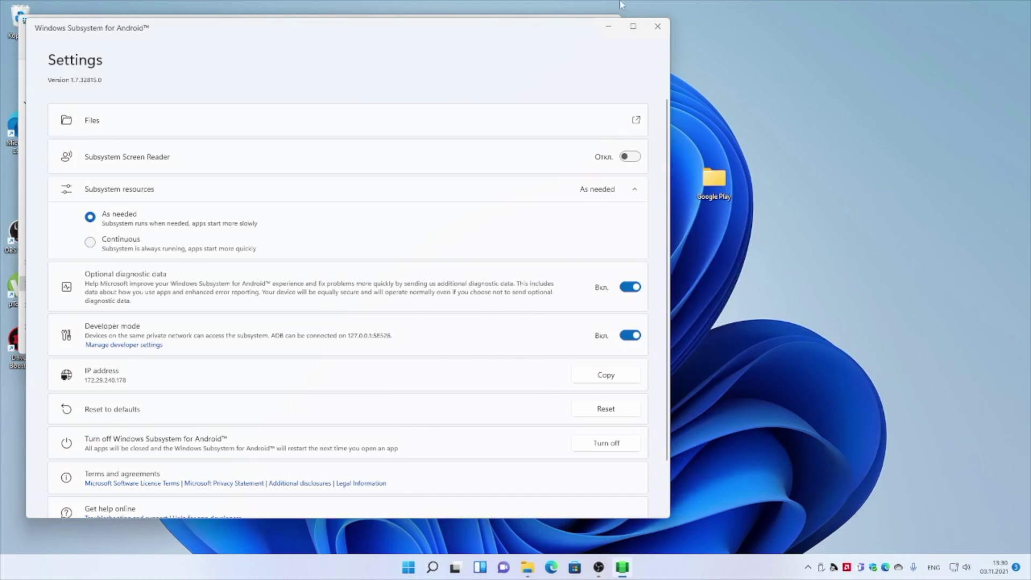
left_click(657, 26)
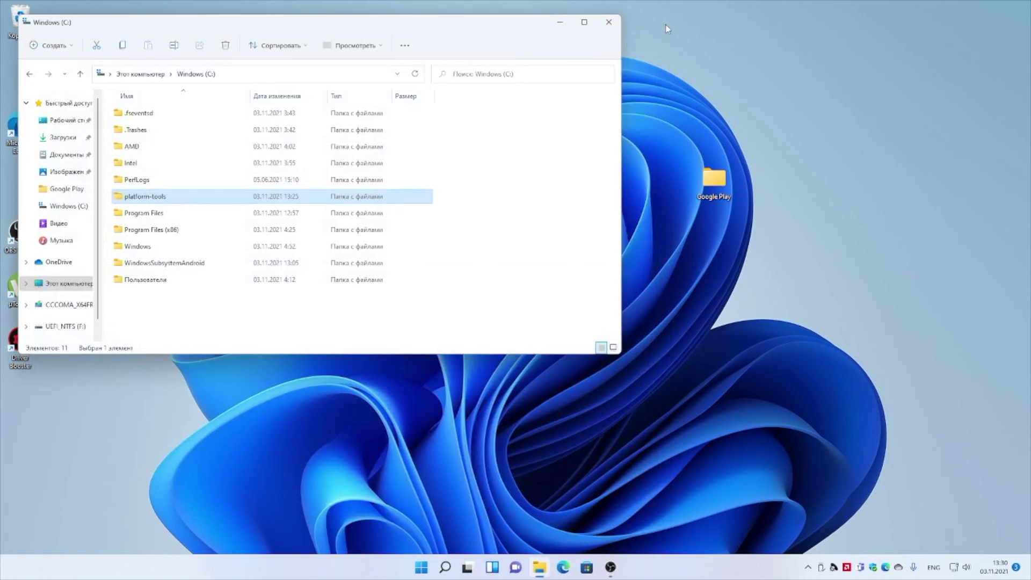
left_click(608, 21)
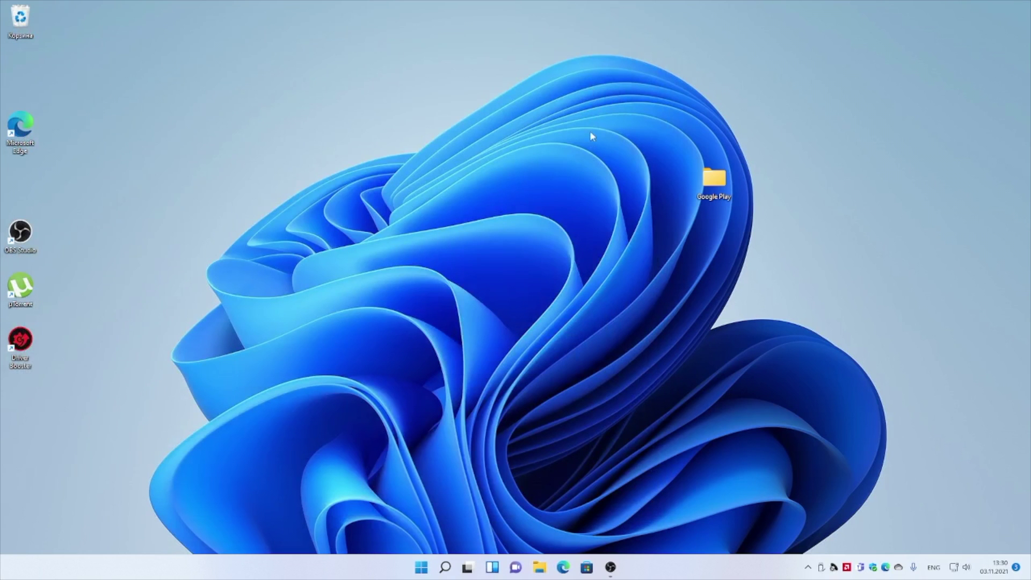
Launch Play Маркет from the recently added apps and sign in with a Google account.
left_click(422, 566)
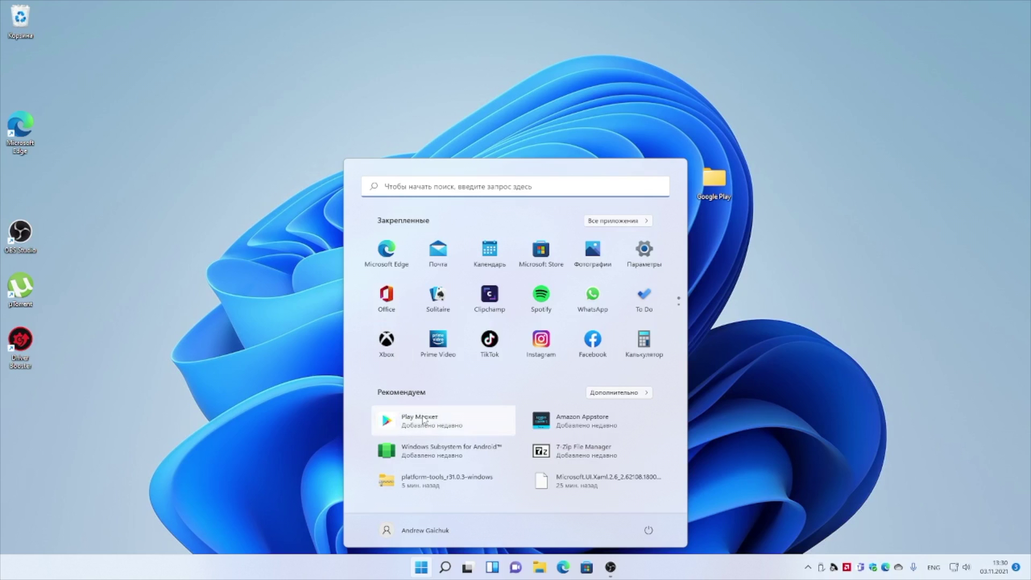
left_click(425, 419)
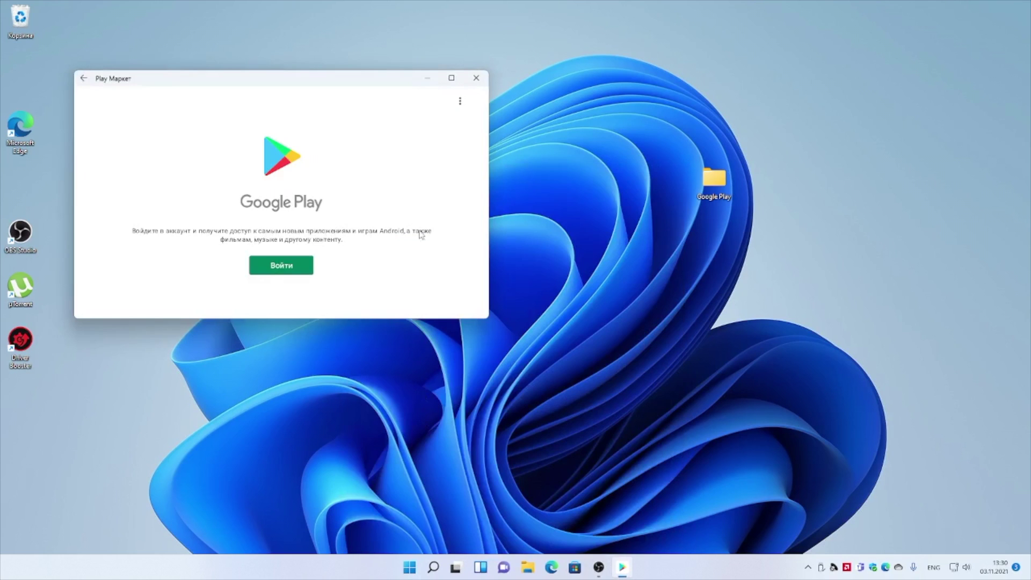
left_click(273, 266)
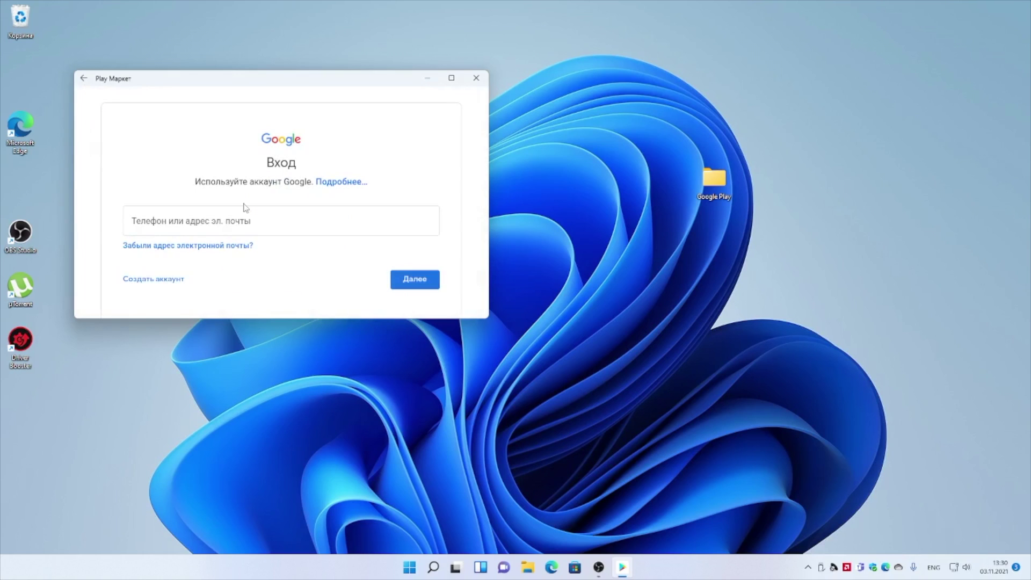
left_click(242, 225)
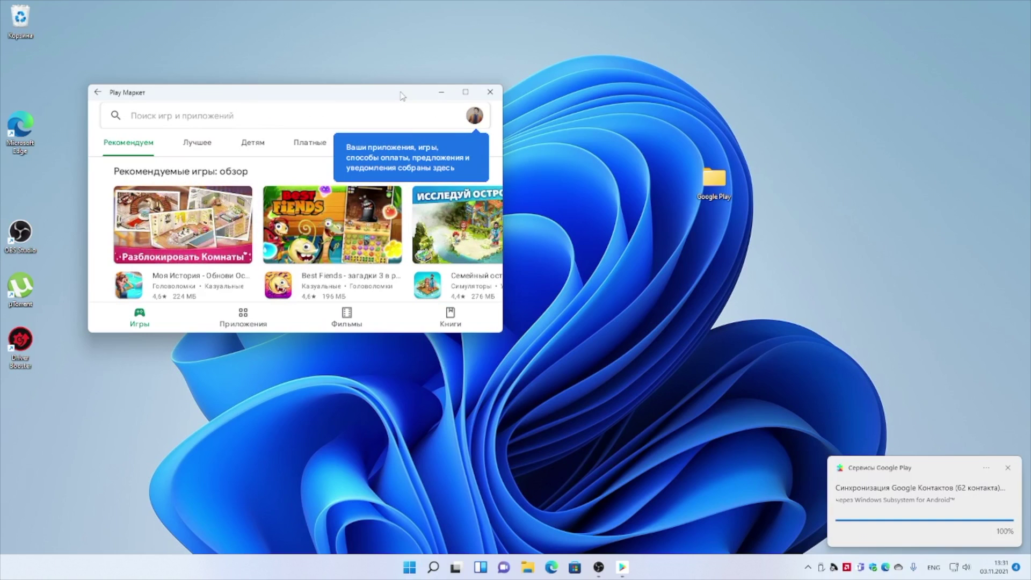
Maximize the Play Маркет window, leave the Slotomania page and switch to the Приложения section.
left_click(430, 111)
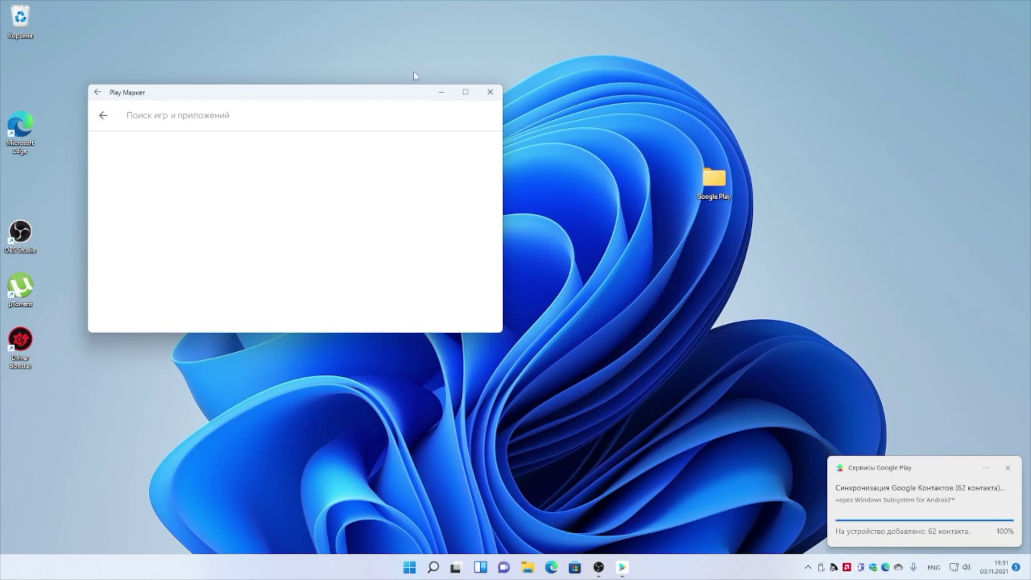
left_click(466, 92)
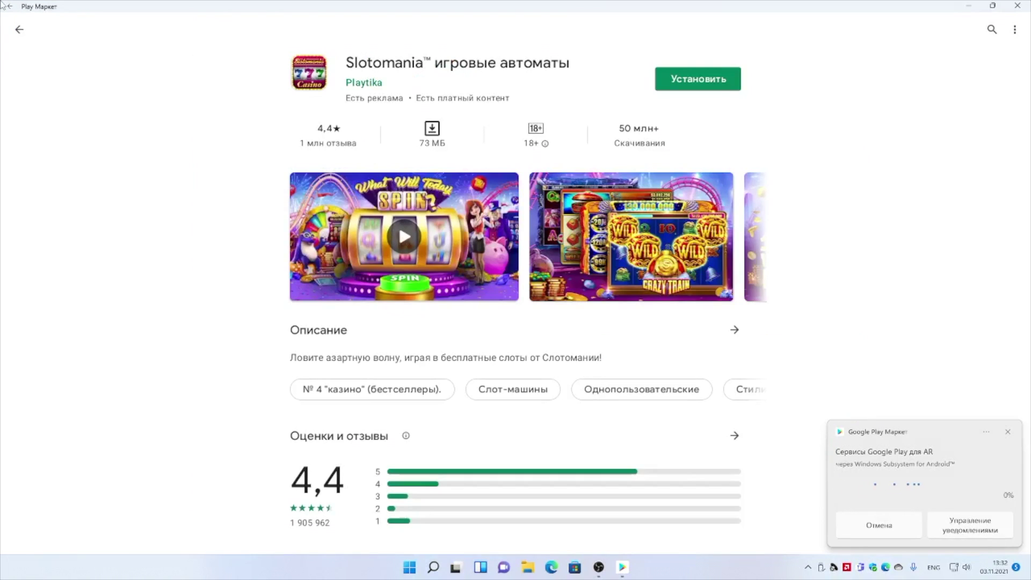
left_click(17, 32)
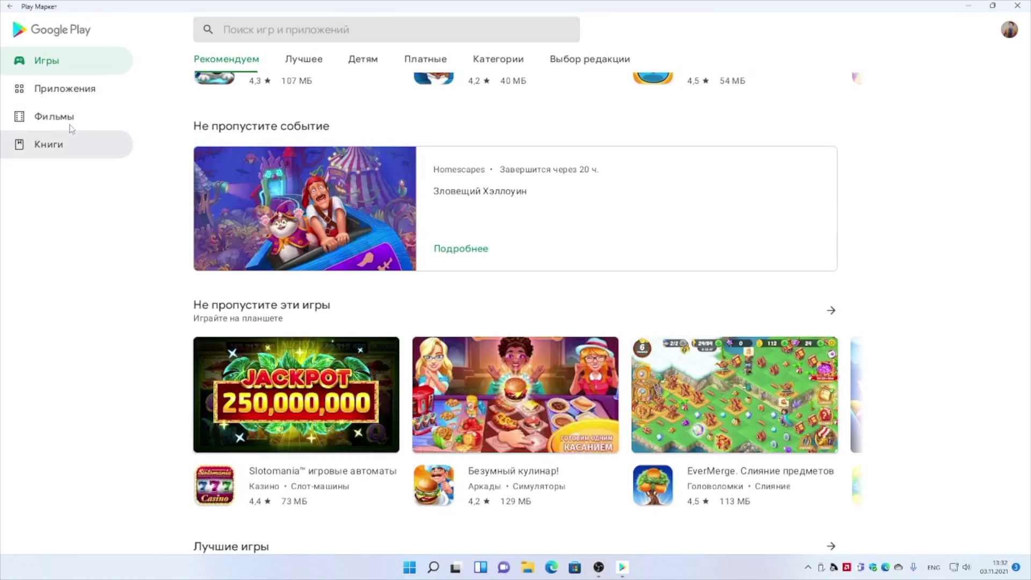
left_click(77, 94)
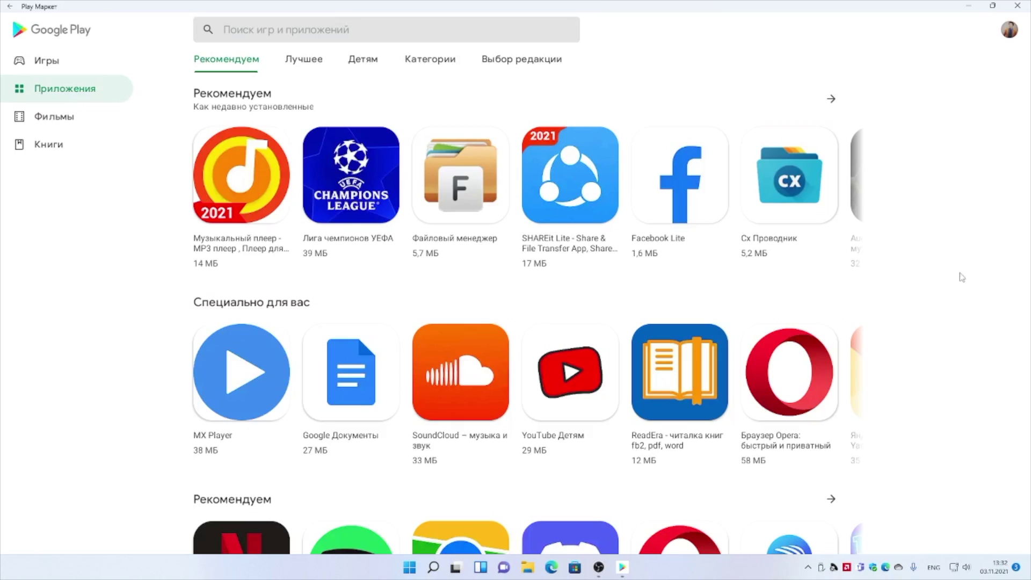
Find КиноПоиск: фильмы, кино и сериалы in the Развлечения row and install it.
scroll(965, 280, "down", 1)
scroll(965, 280, "down", 5)
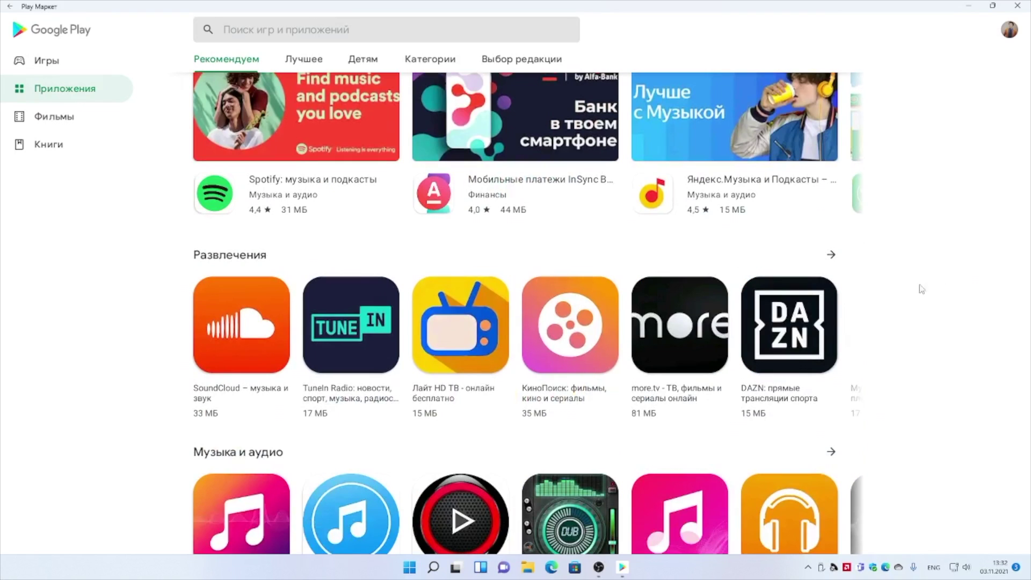
left_click(568, 346)
left_click(702, 79)
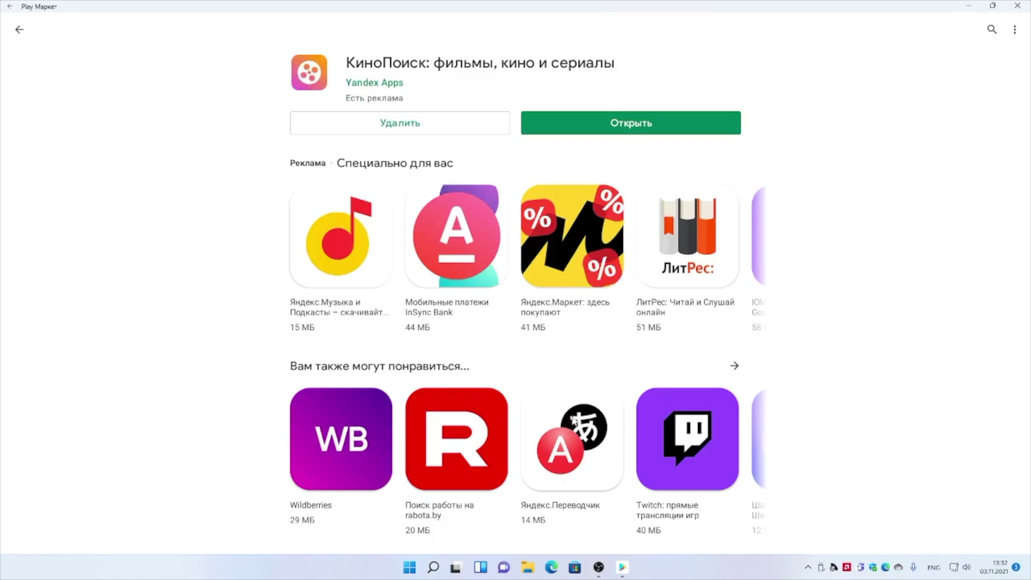
Install Яндекс.Переводчик and ЮMoney - кошелек, Google Pay, карта from the suggested apps.
left_click(557, 448)
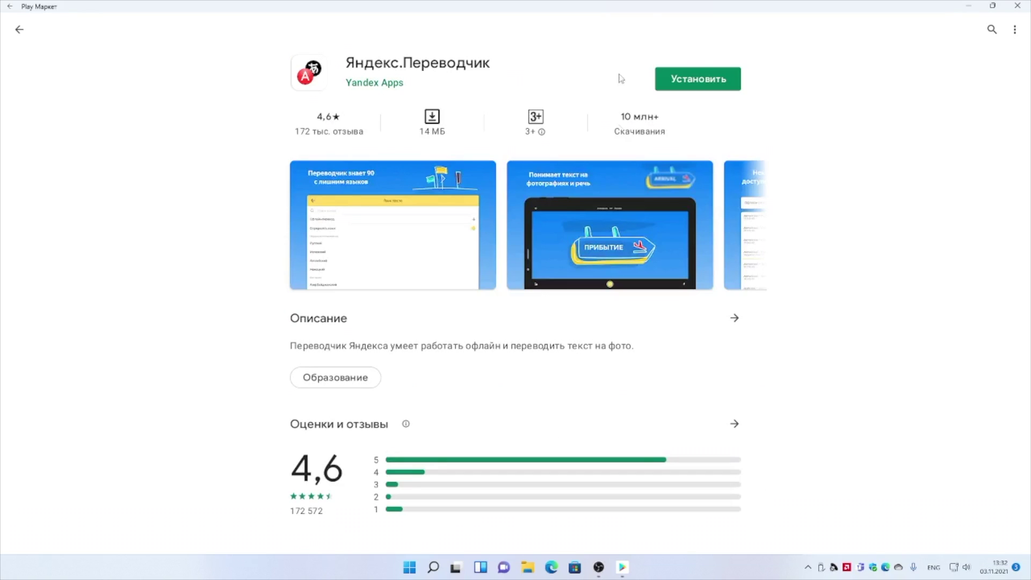
left_click(691, 77)
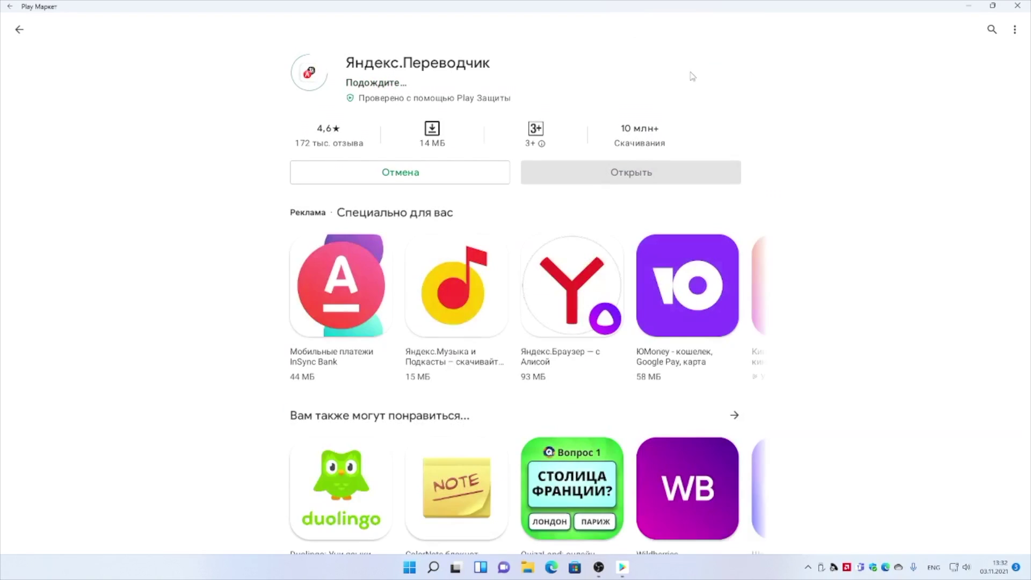
left_click(683, 239)
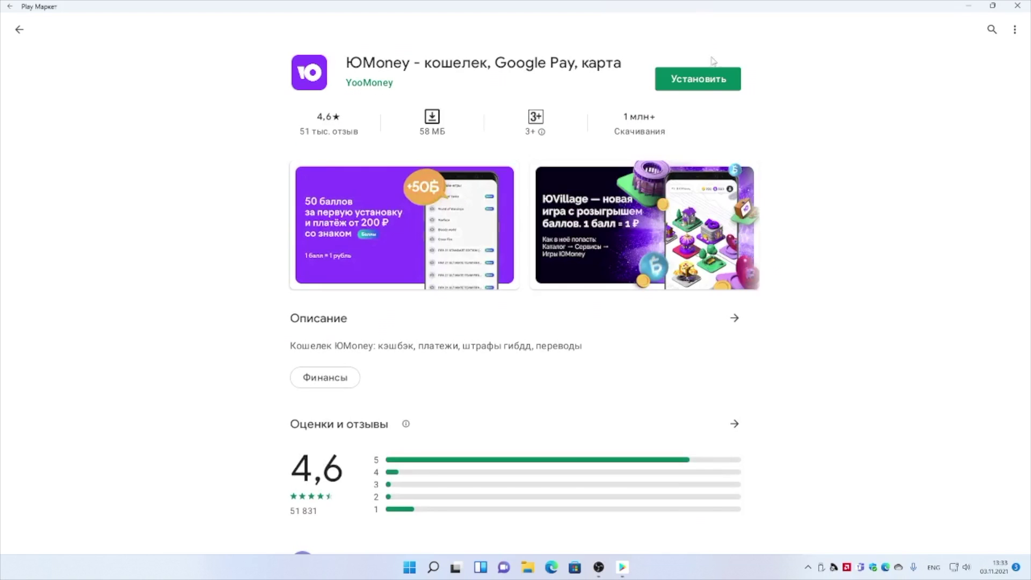
left_click(712, 81)
scroll(713, 338, "down", 3)
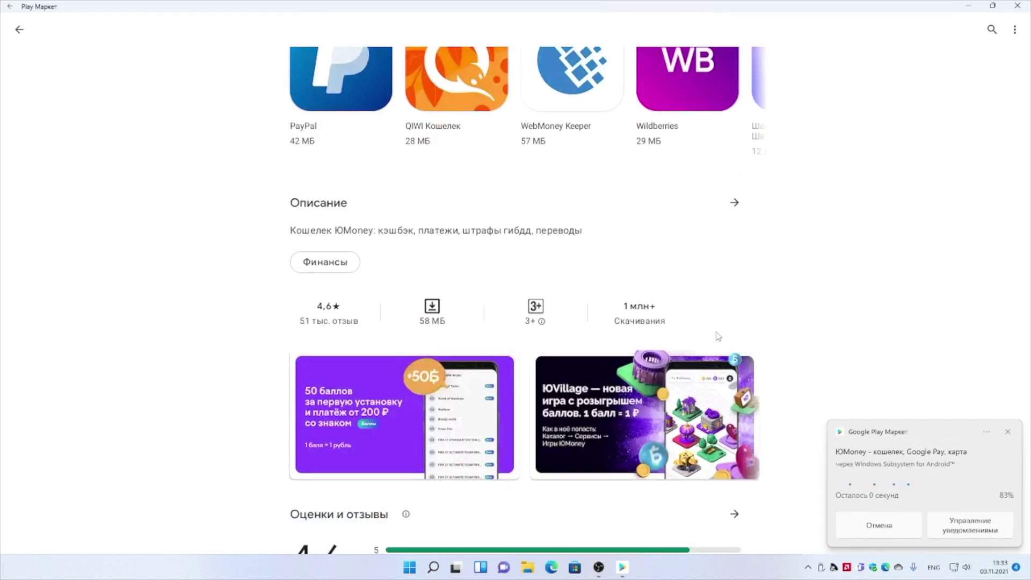
scroll(909, 281, "up", 3)
scroll(846, 261, "down", 5)
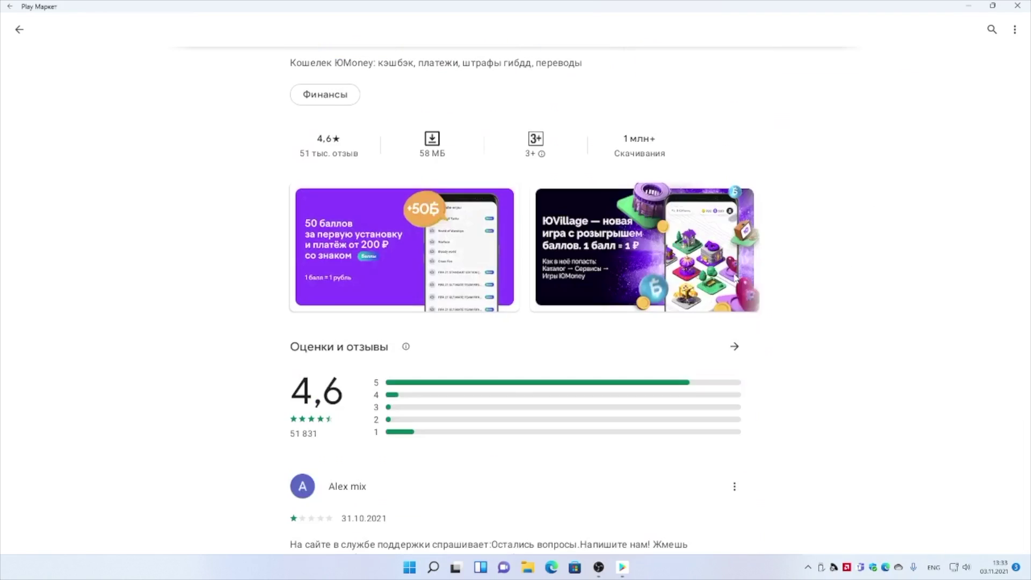
scroll(859, 290, "up", 6)
left_click(807, 568)
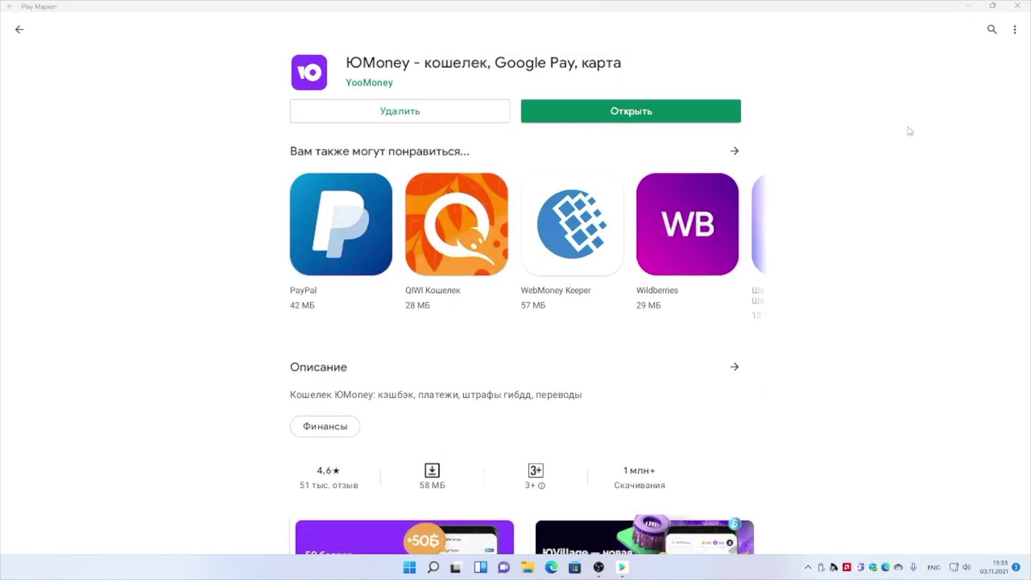
Minimize Play Маркет, launch Переводчик from the recently added apps and dismiss the Google Smart Lock account prompt.
left_click(969, 6)
key("super")
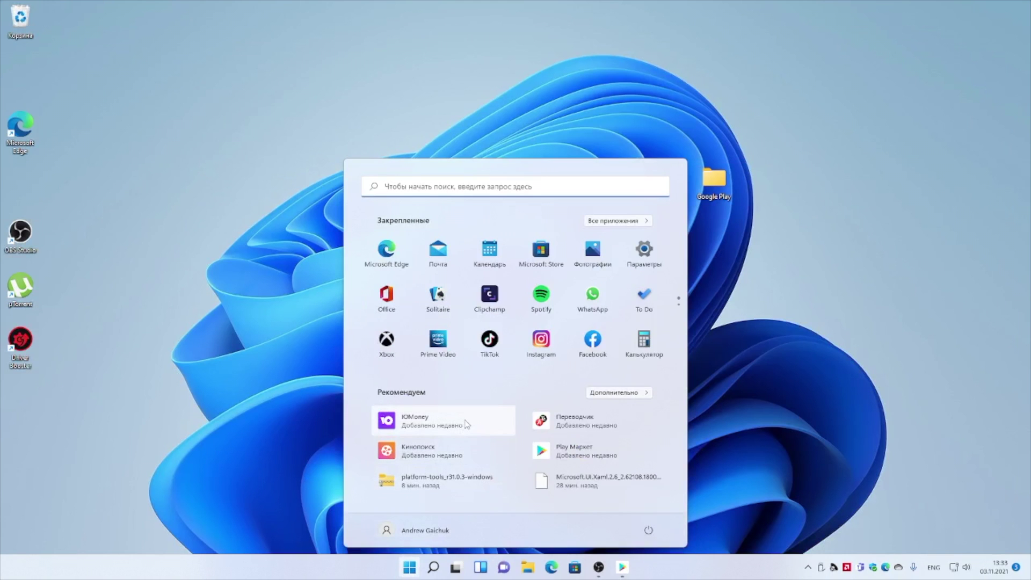
left_click(542, 420)
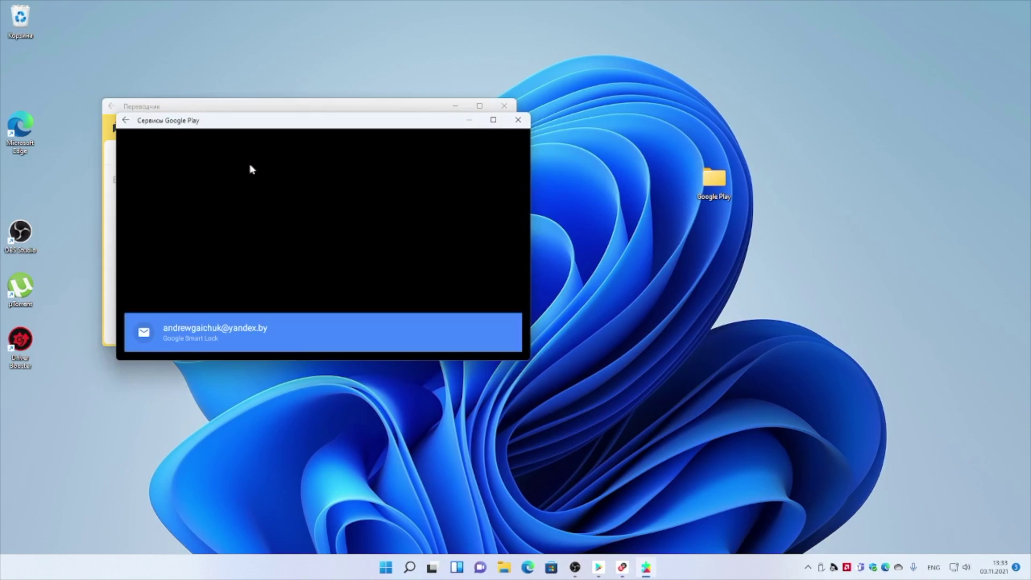
left_click(209, 240)
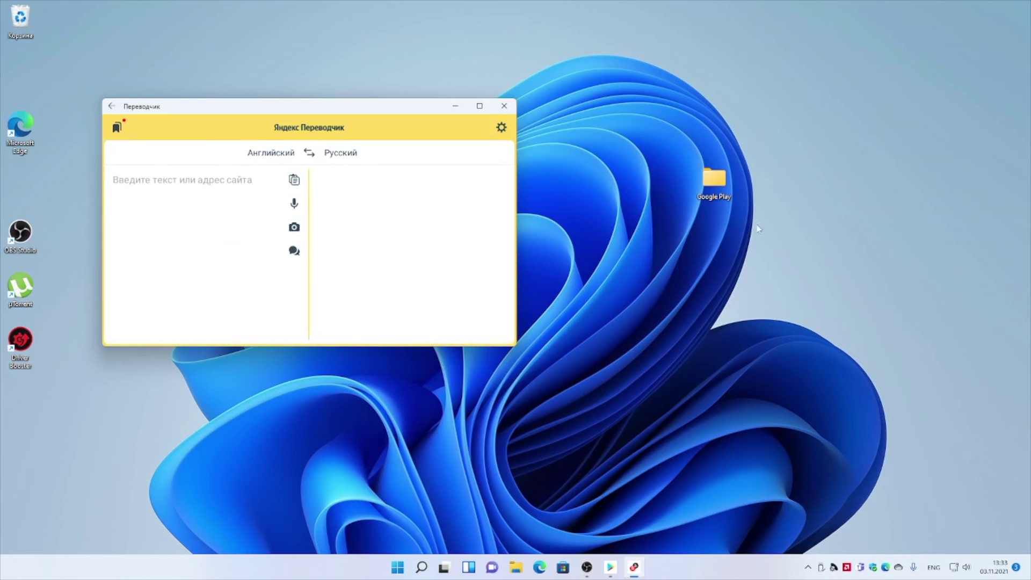
Launch Кинопоиск from the recently added apps, go through its introduction and open the Медиа section.
left_click(397, 567)
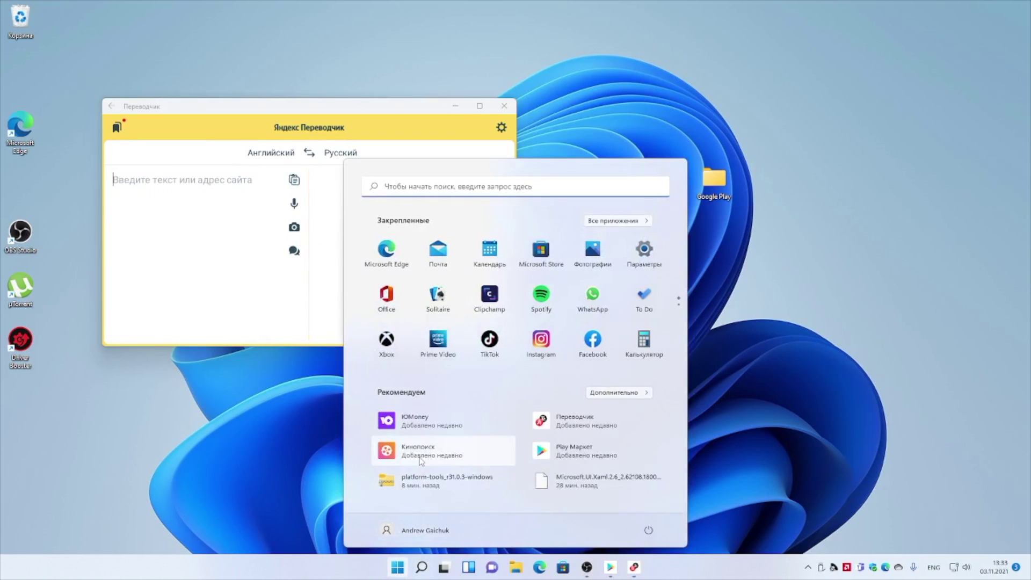
left_click(419, 462)
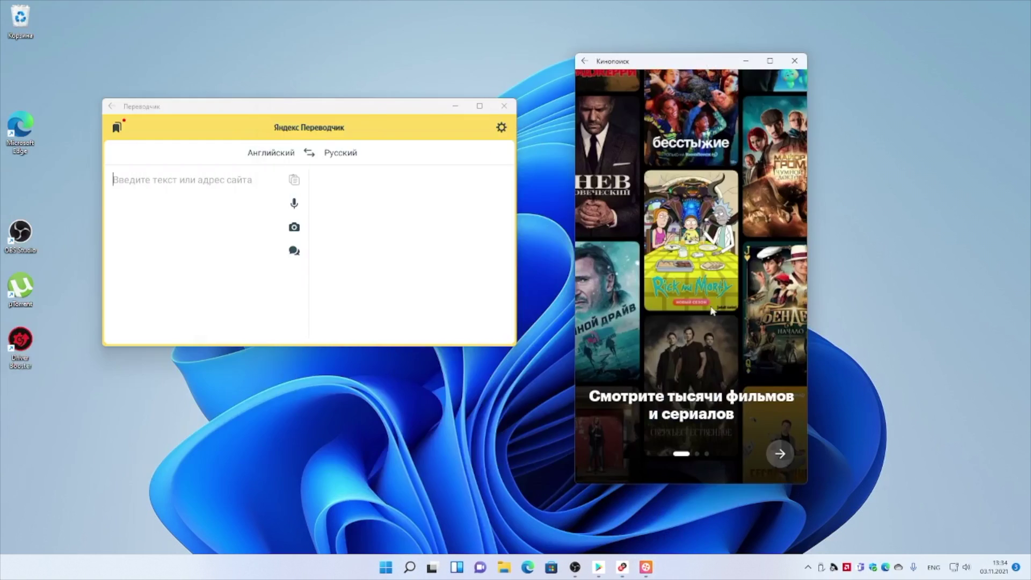
left_click(781, 455)
left_click(781, 455)
left_click(682, 456)
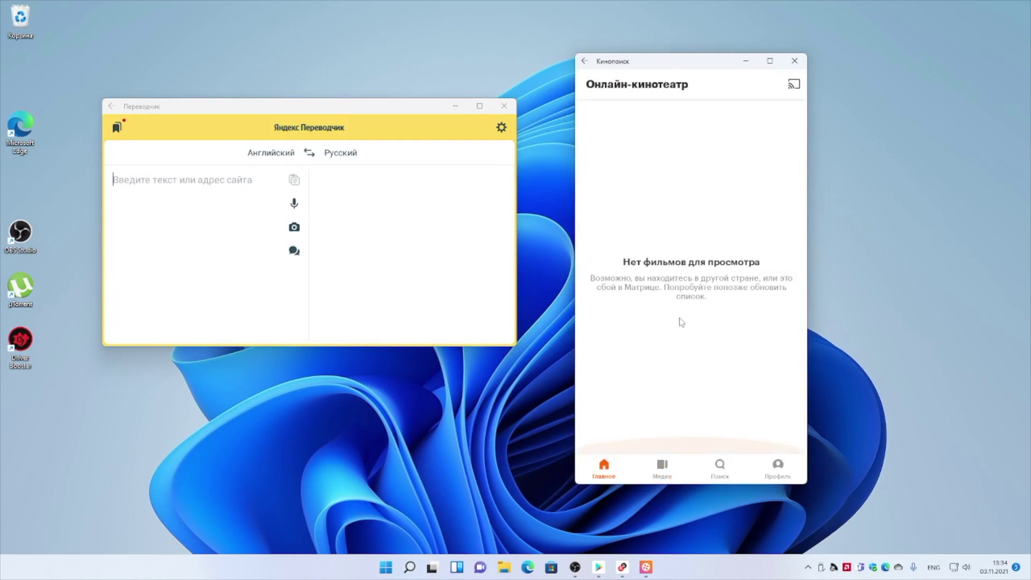
left_click(663, 468)
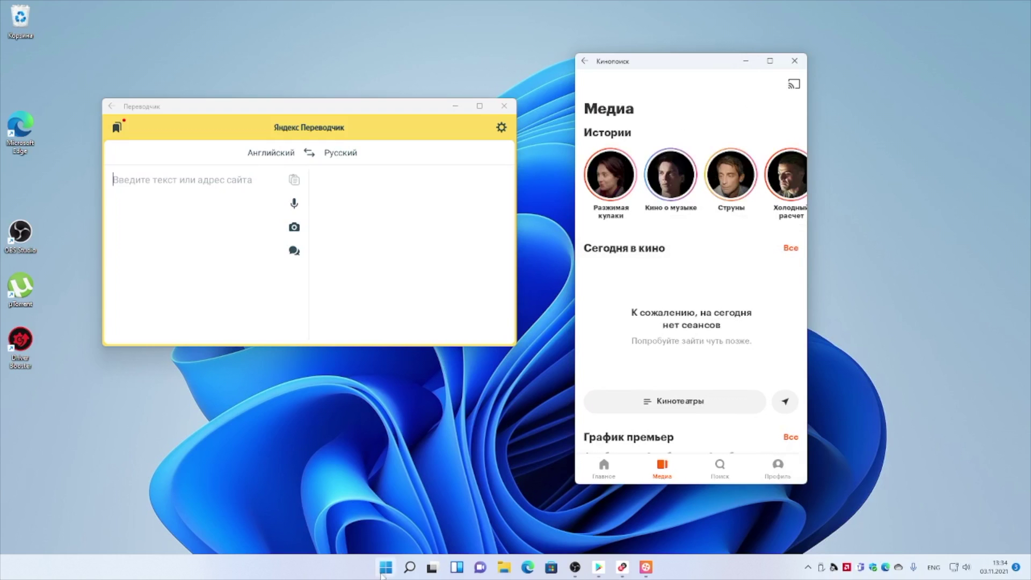
Launch ЮMoney from the recently added apps.
left_click(386, 567)
left_click(409, 426)
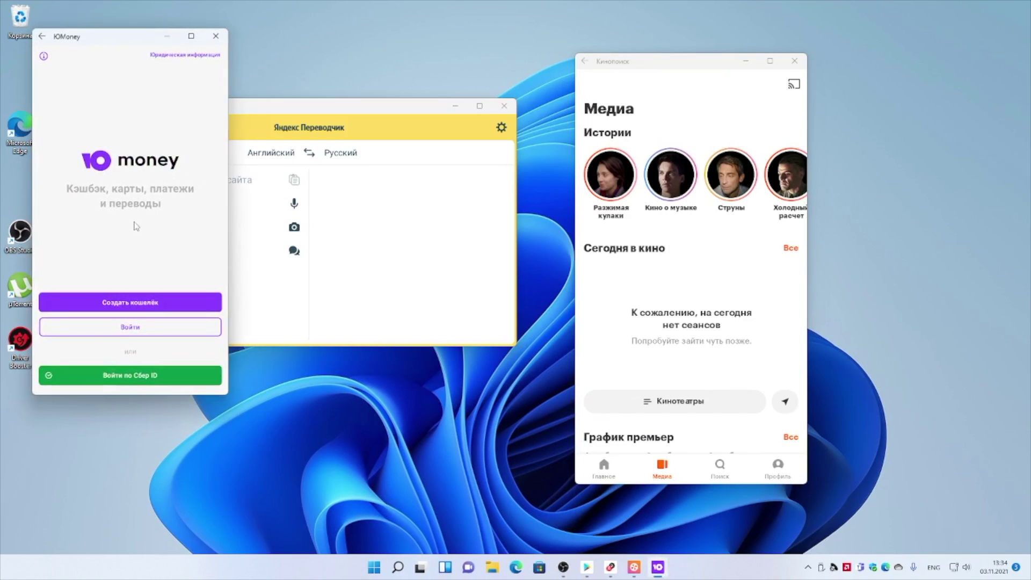
Switch back to Play Маркет, search for "instagram" and install Instagram.
left_click(587, 567)
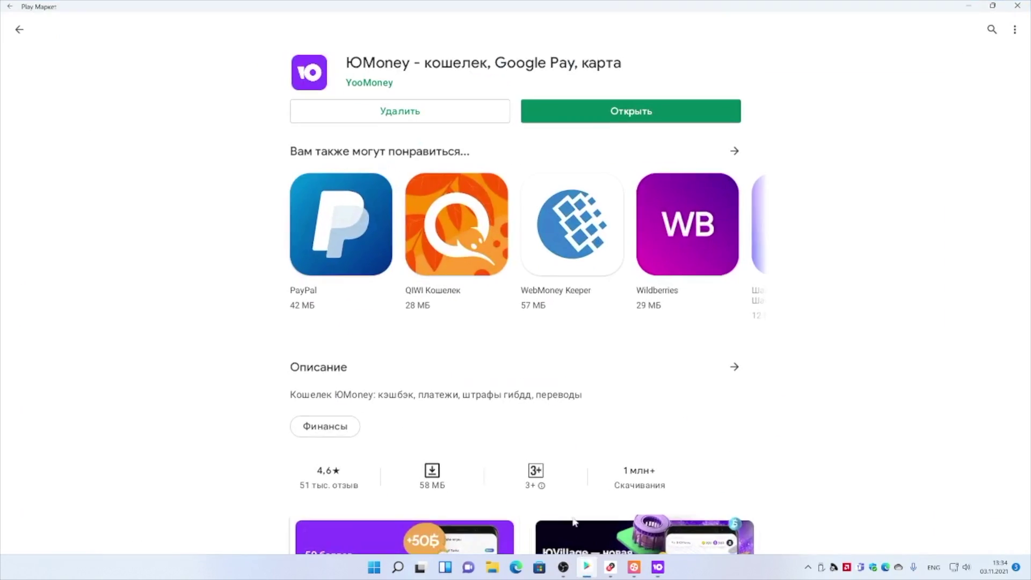
left_click(21, 32)
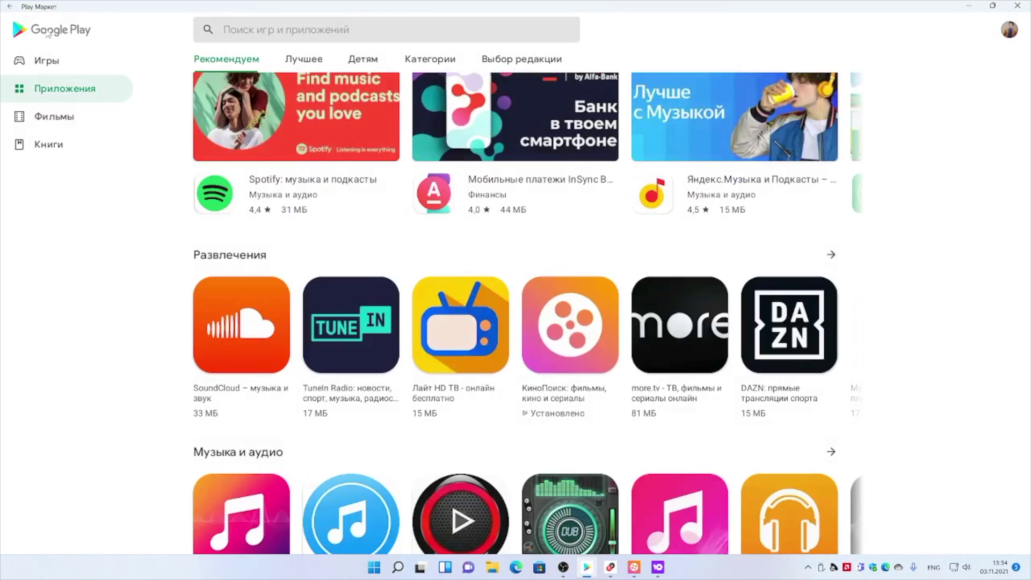
left_click(368, 34)
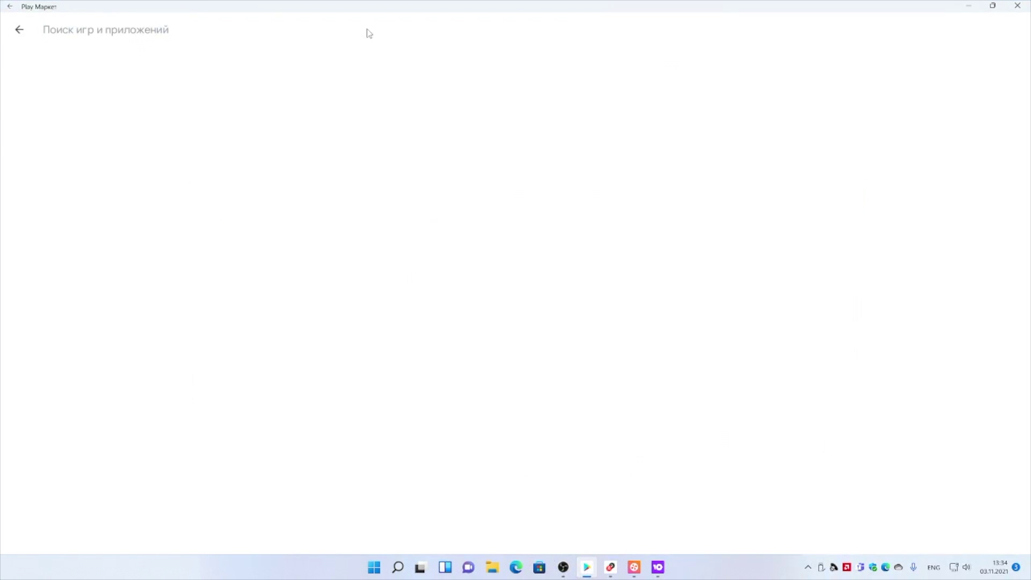
type("instagram")
left_click(407, 59)
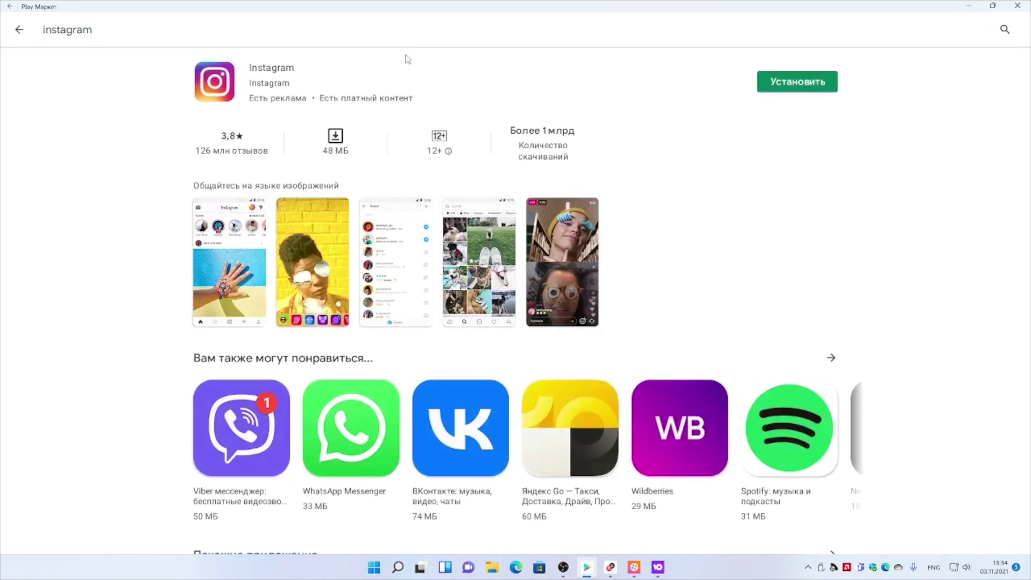
left_click(797, 81)
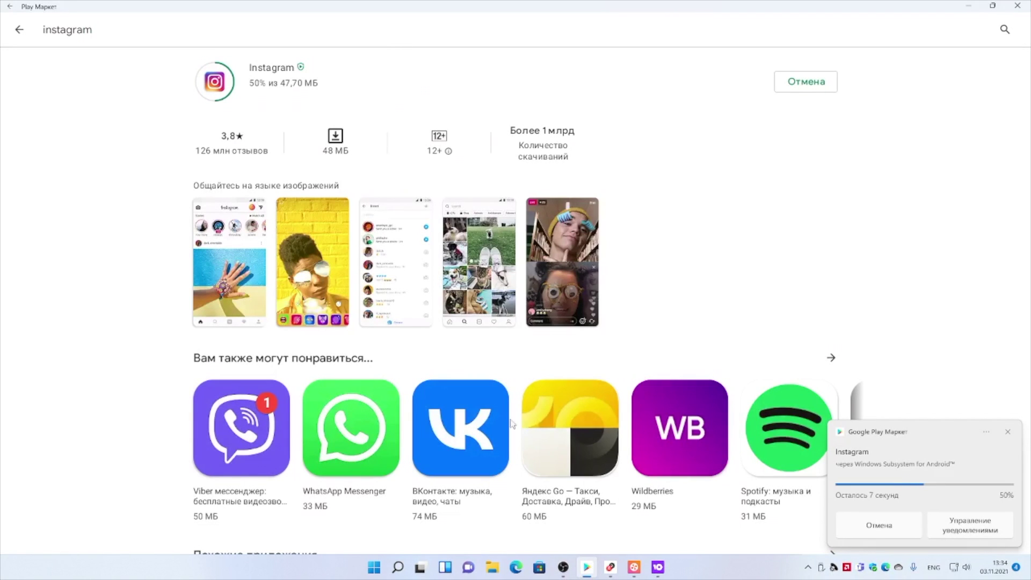
Install ВКонтакте: музыка, видео, чаты from the suggested apps and return to the instagram search results.
left_click(479, 432)
left_click(685, 81)
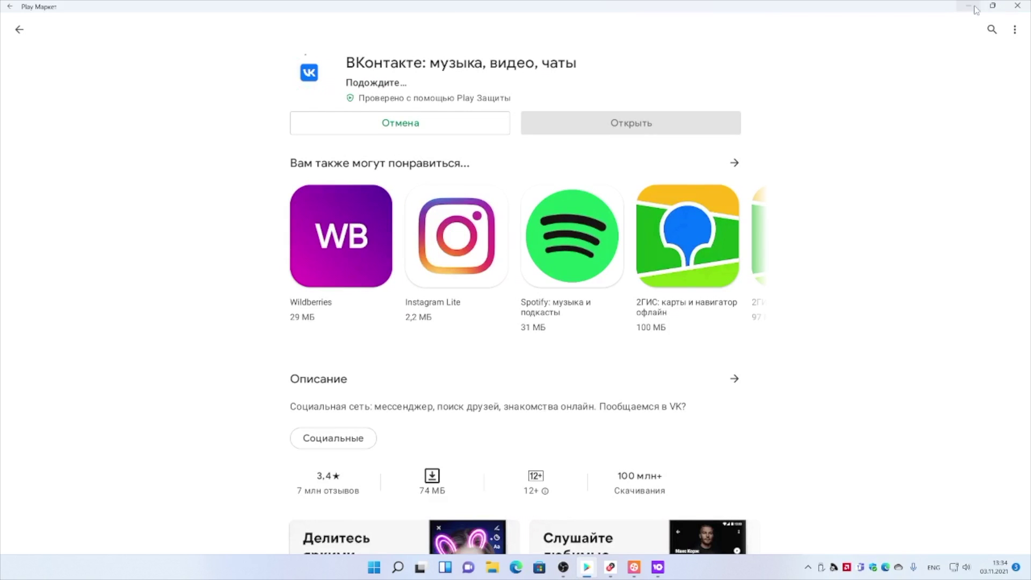
left_click(374, 568)
left_click(376, 121)
key("Escape")
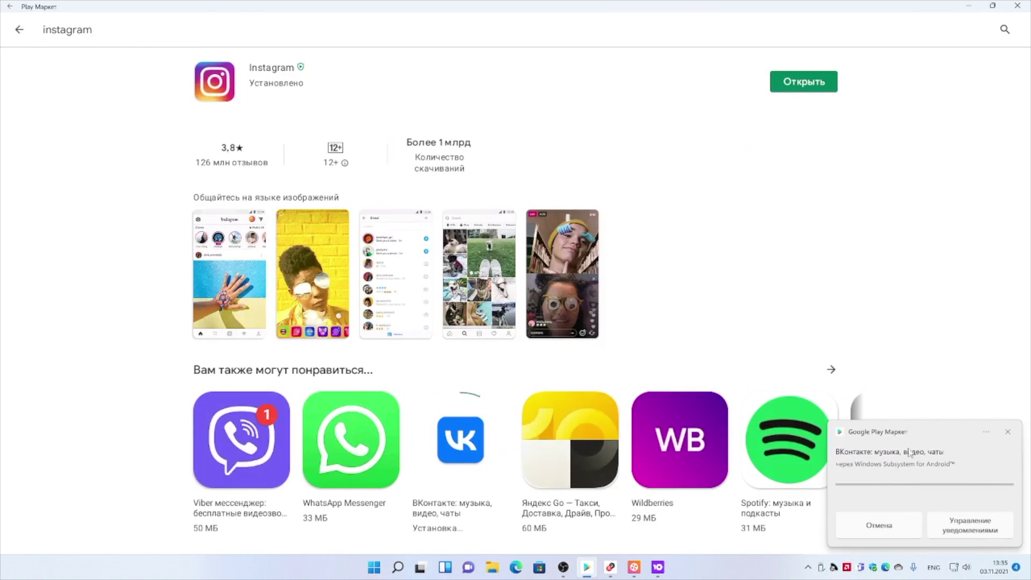
Launch Instagram and ЮMoney, and move the ЮMoney window to the right of the Instagram window.
left_click(374, 568)
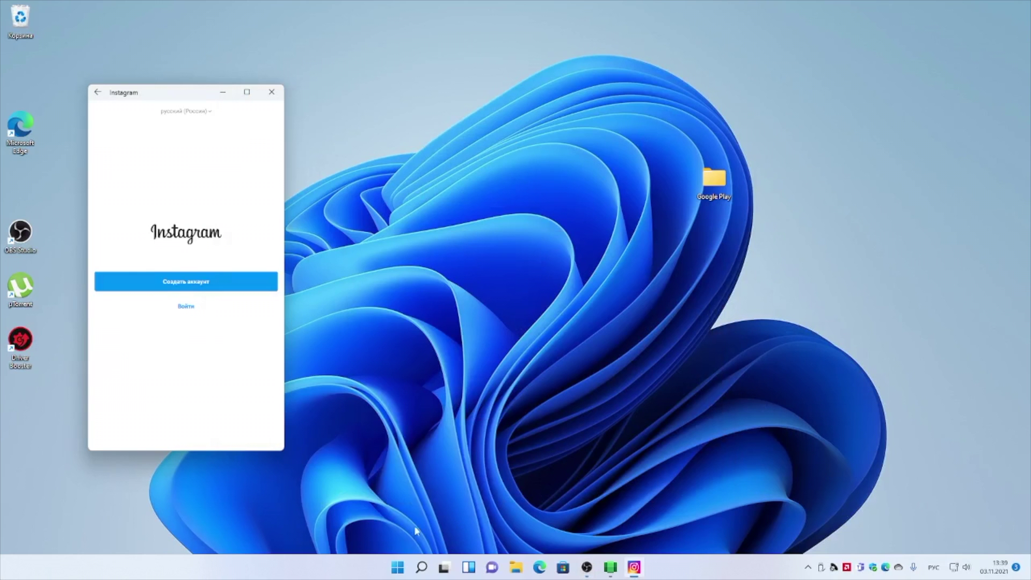
left_click(397, 567)
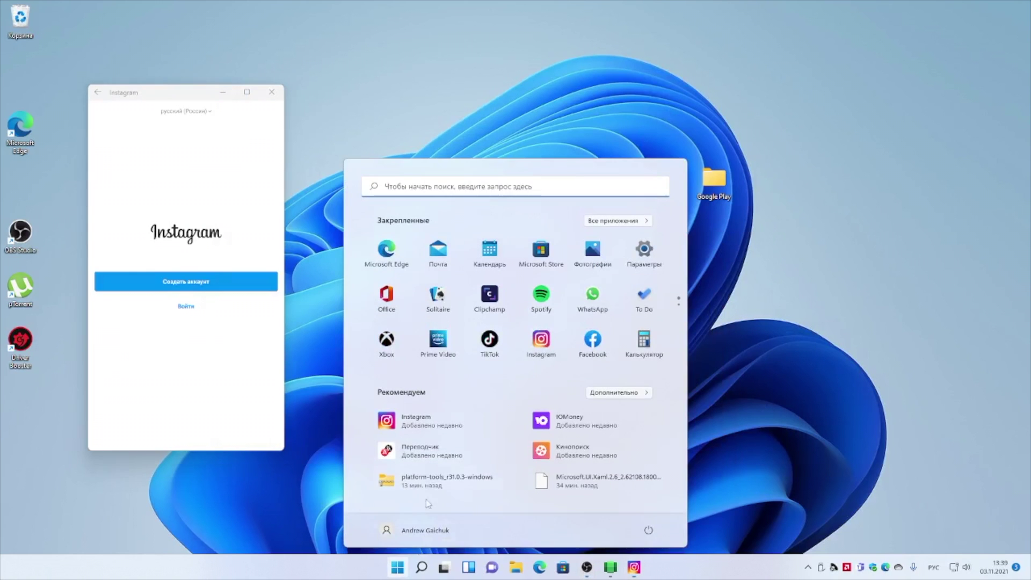
left_click(576, 421)
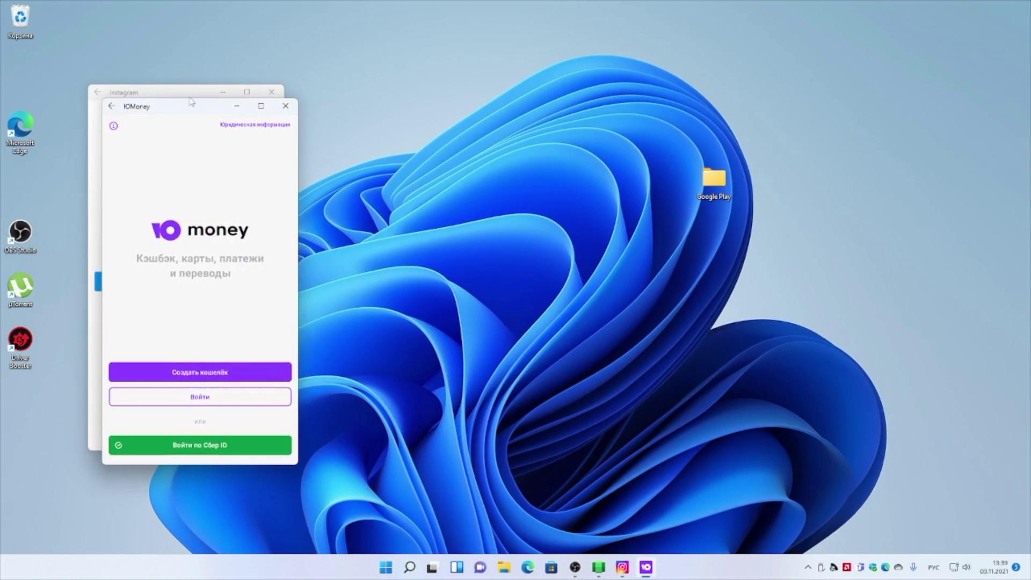
left_click_drag(202, 111, 501, 82)
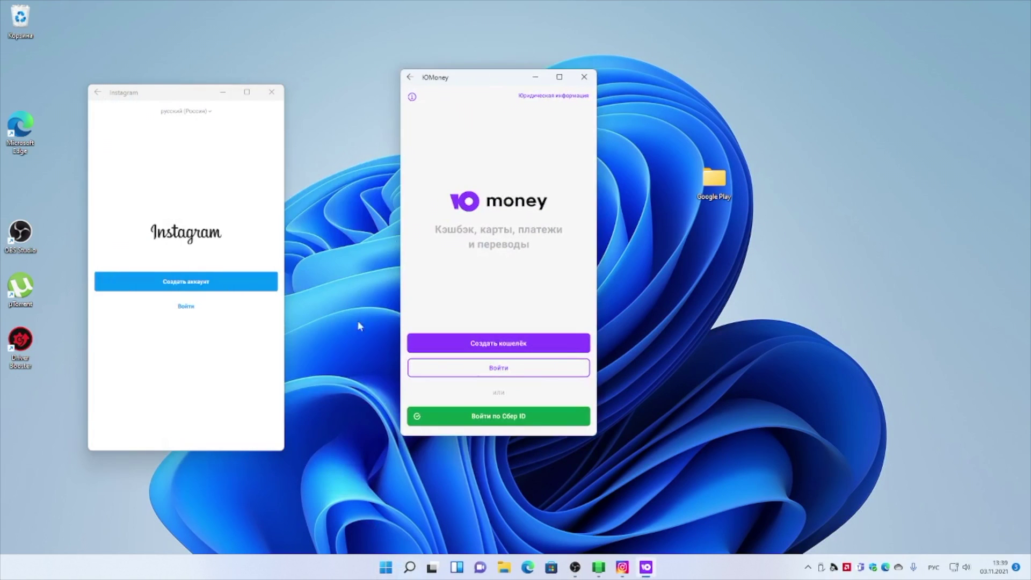
Launch Переводчик from the recently added apps and move its window to the right of ЮMoney.
left_click(390, 570)
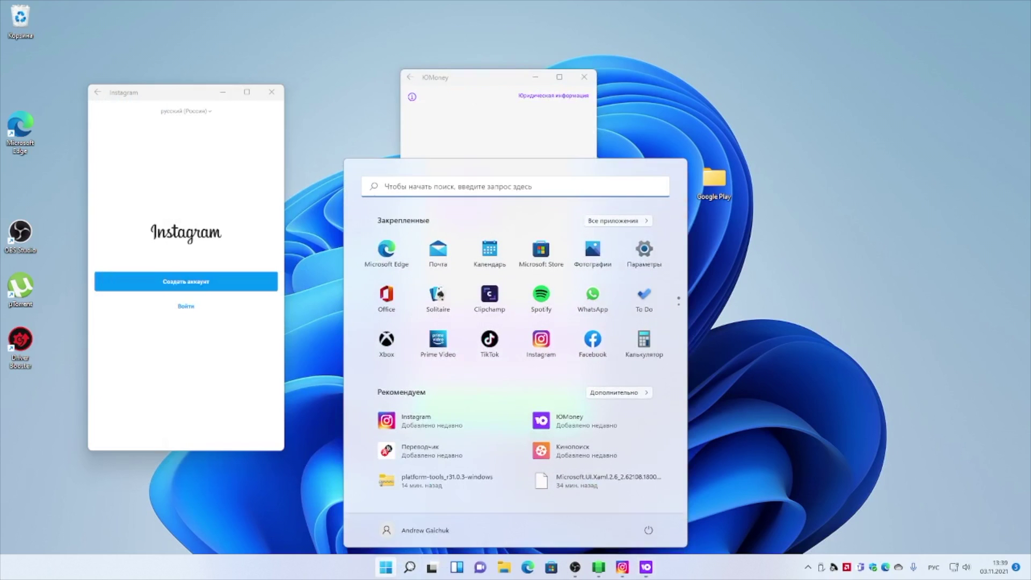
left_click(432, 455)
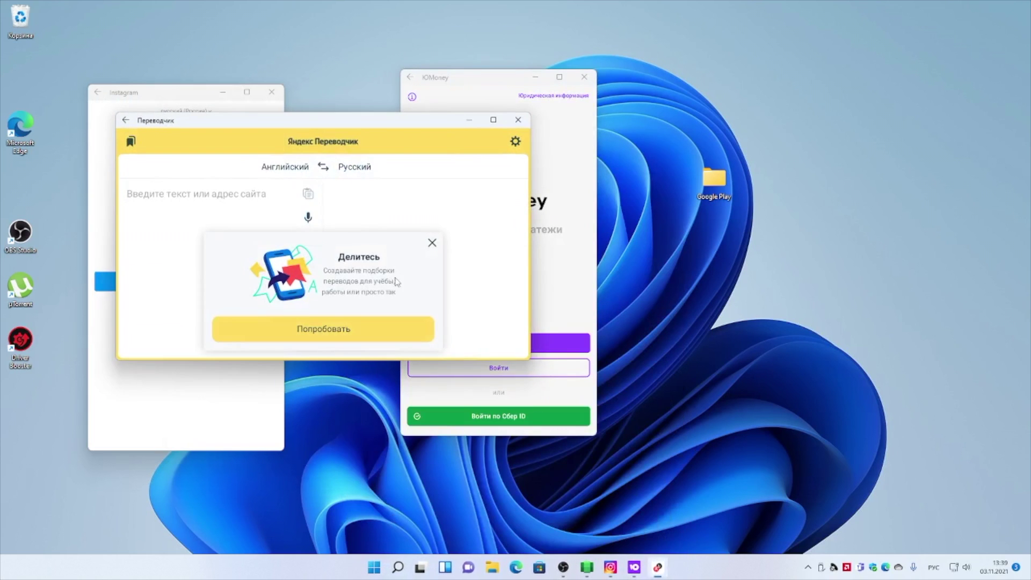
left_click_drag(314, 113, 853, 88)
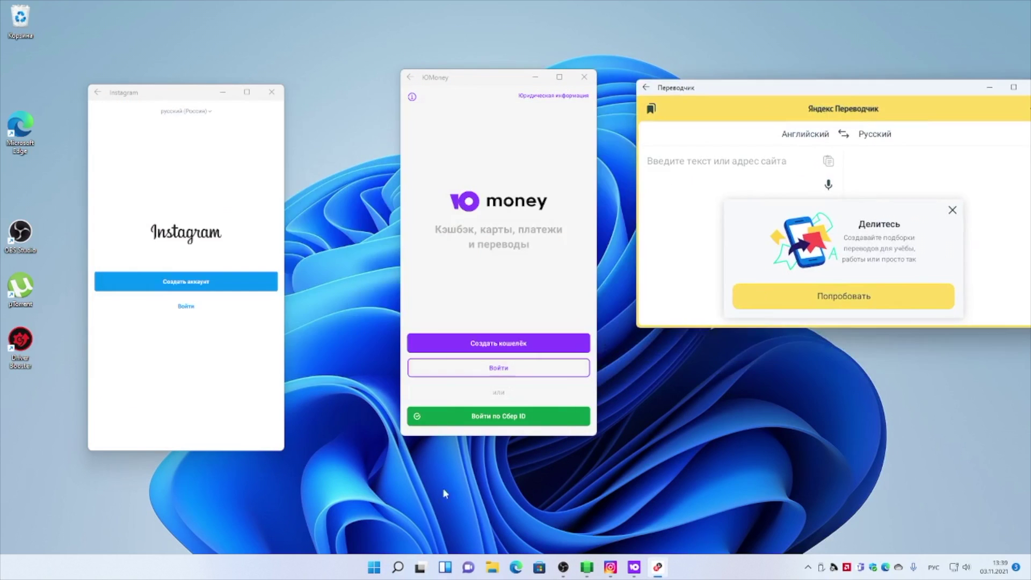
Open the Netflix page in Play Маркет, install Netflix and go back to the store's Приложения page.
left_click(375, 568)
scroll(561, 374, "down", 1)
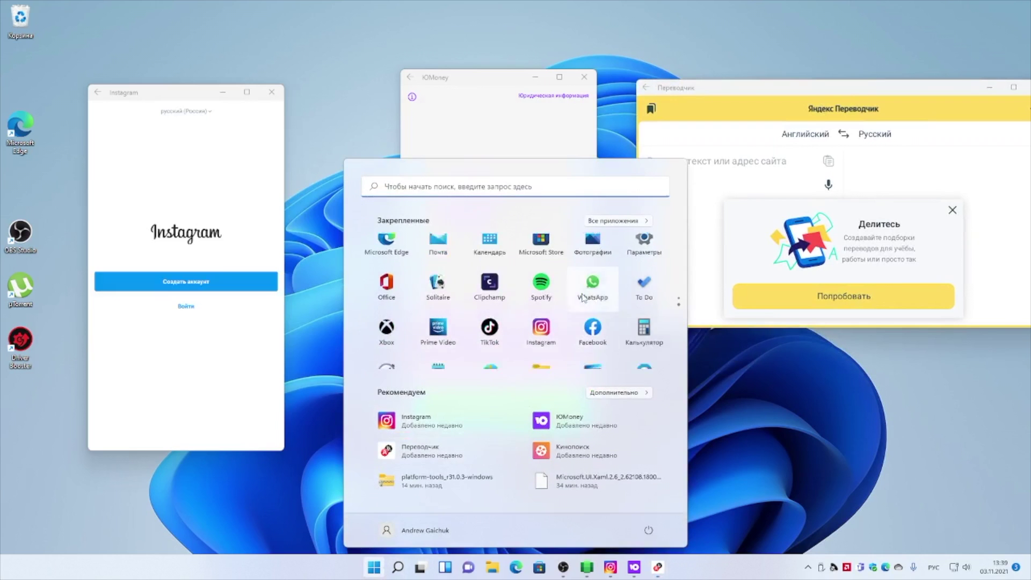
scroll(586, 379, "up", 1)
scroll(615, 383, "down", 1)
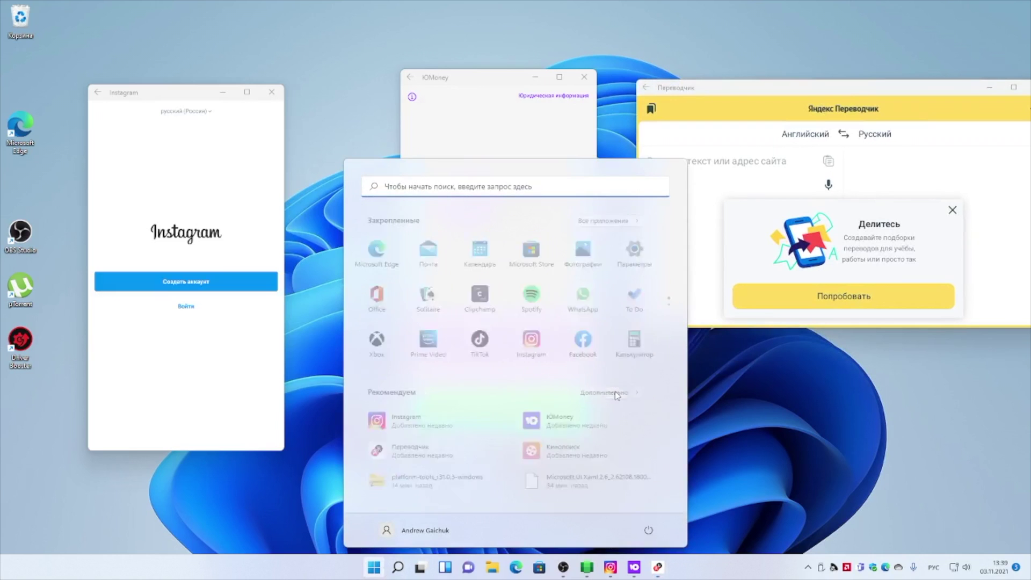
left_click(540, 293)
left_click(338, 395)
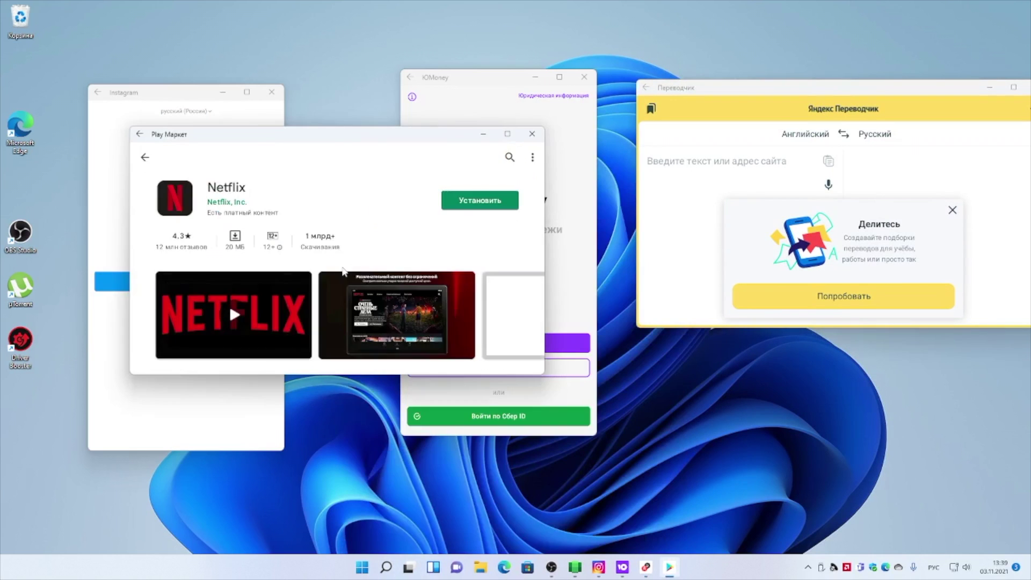
left_click(490, 199)
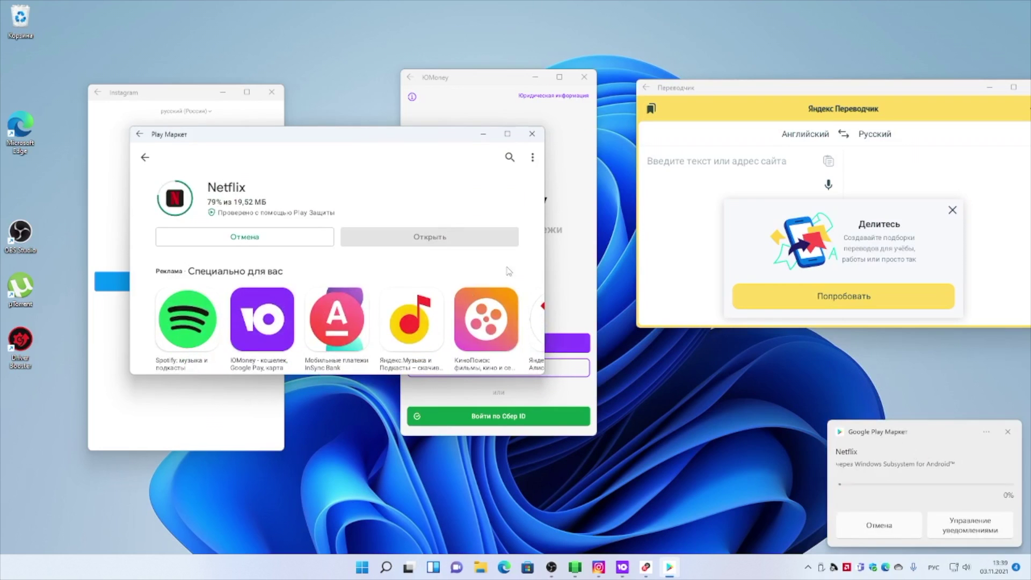
left_click(486, 319)
left_click(151, 158)
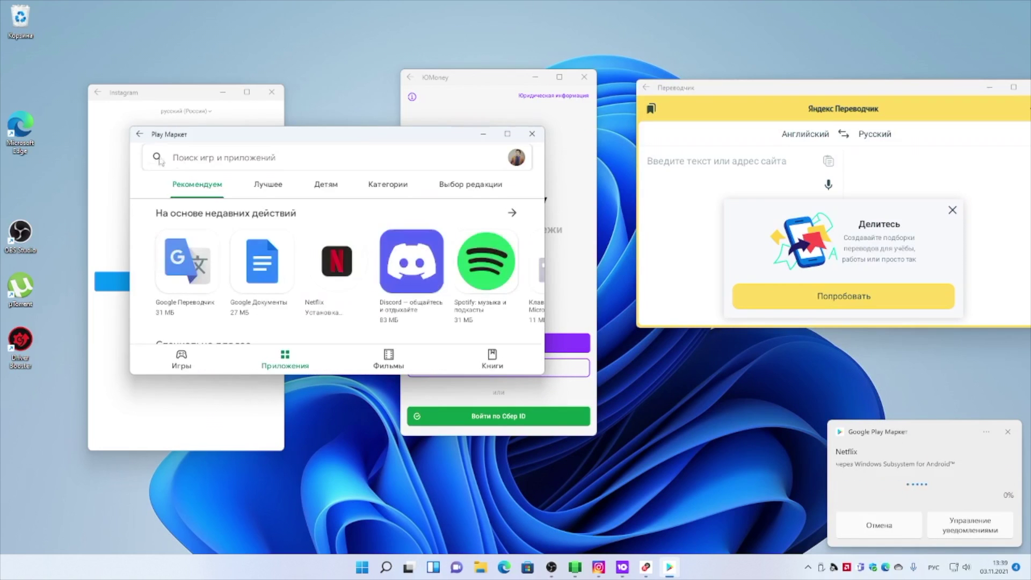
Search Play Маркет for "belarusbank" using the English keyboard layout and install M-Belarusbank.
left_click(220, 157)
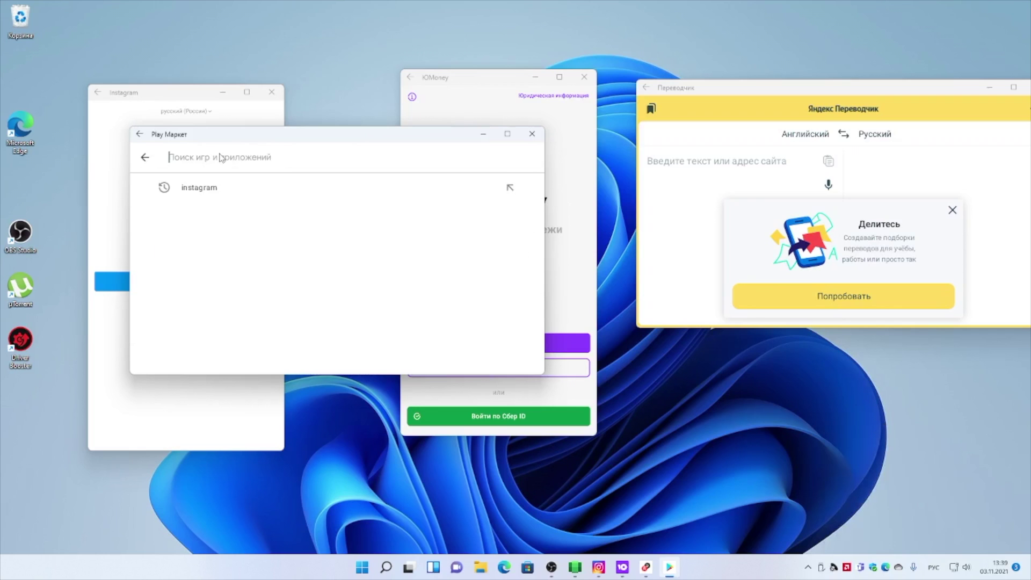
type("ш")
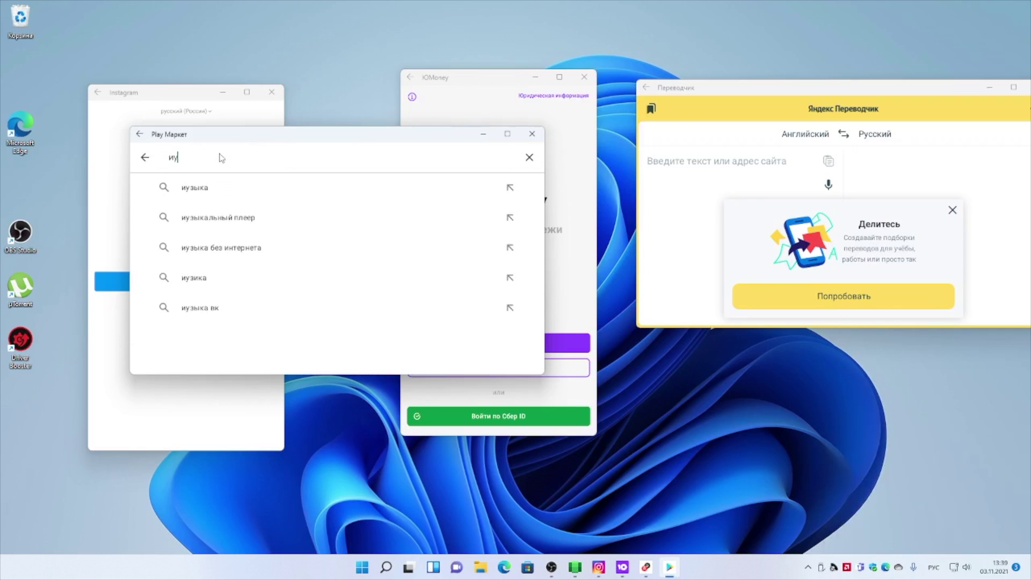
key("BackSpace")
key("super+space")
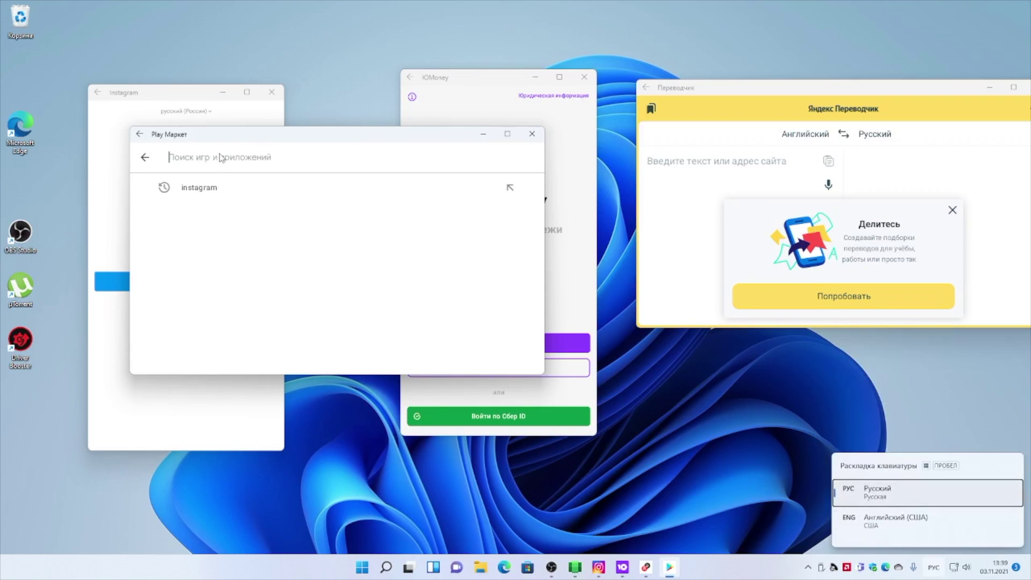
key("super+space")
type("belaru")
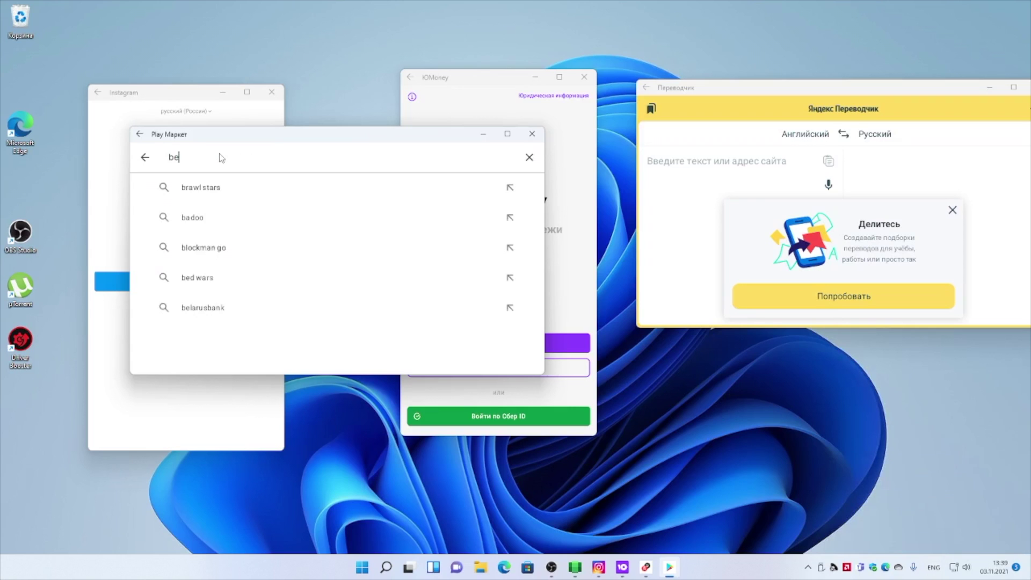
left_click(203, 188)
left_click(492, 197)
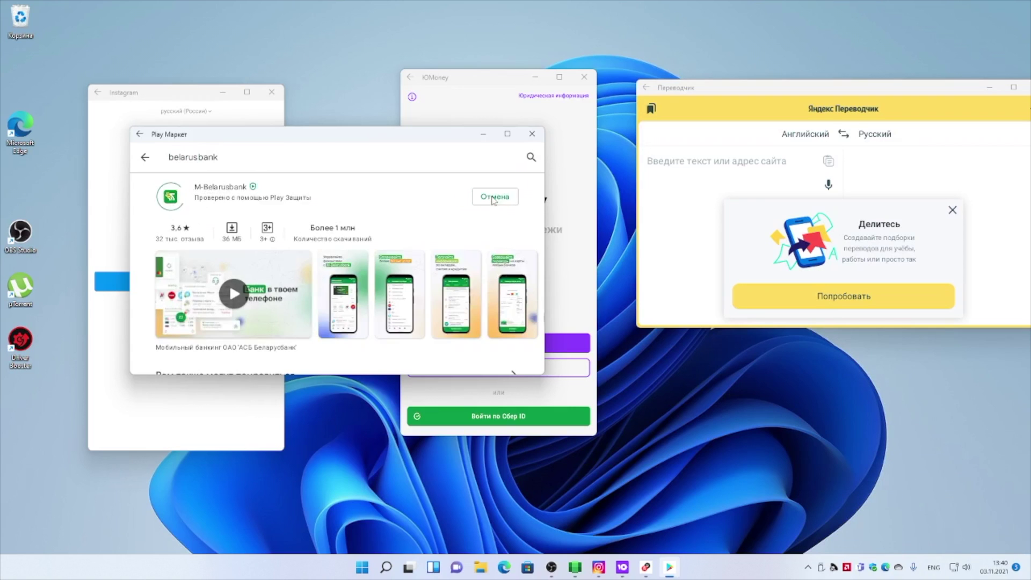
Replace the Play Маркет search text with "youtube" and install YouTube.
left_click(271, 162)
key("BackSpace")
key("BackSpace")
key("BackSpace")
key("BackSpace")
key("BackSpace")
key("BackSpace")
key("BackSpace")
key("BackSpace")
key("BackSpace")
key("BackSpace")
key("BackSpace")
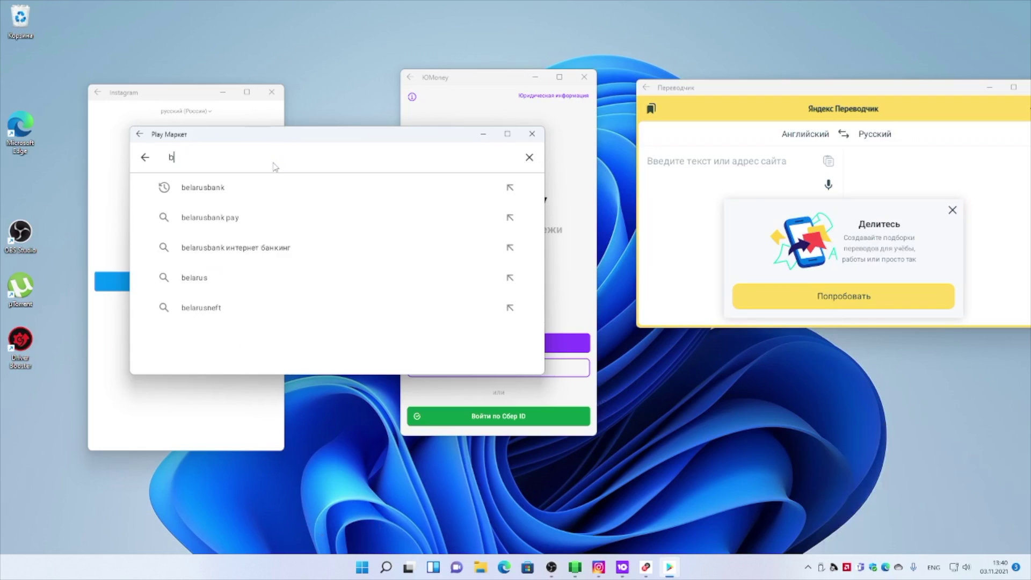
type("Y")
left_click(256, 186)
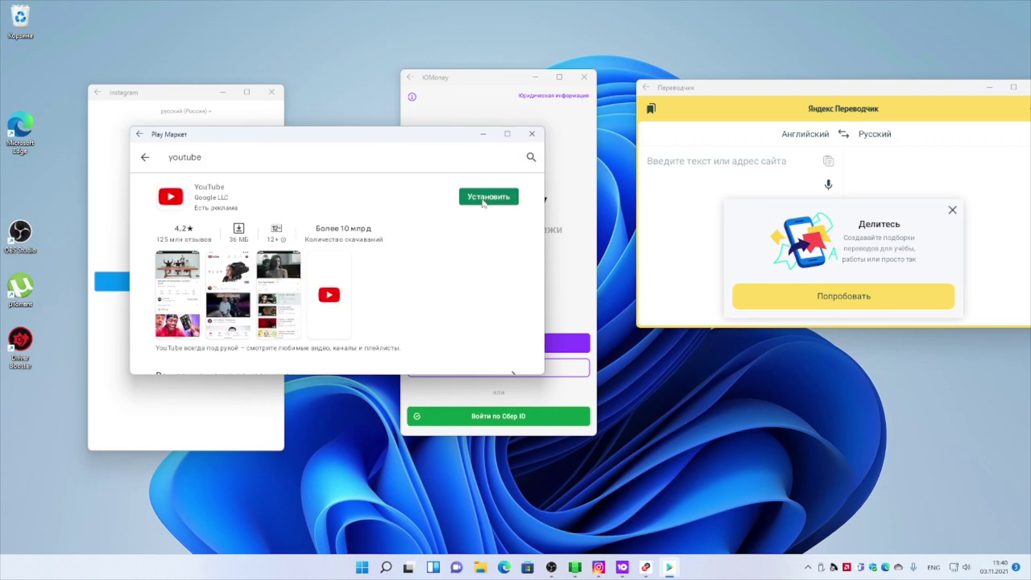
left_click(484, 197)
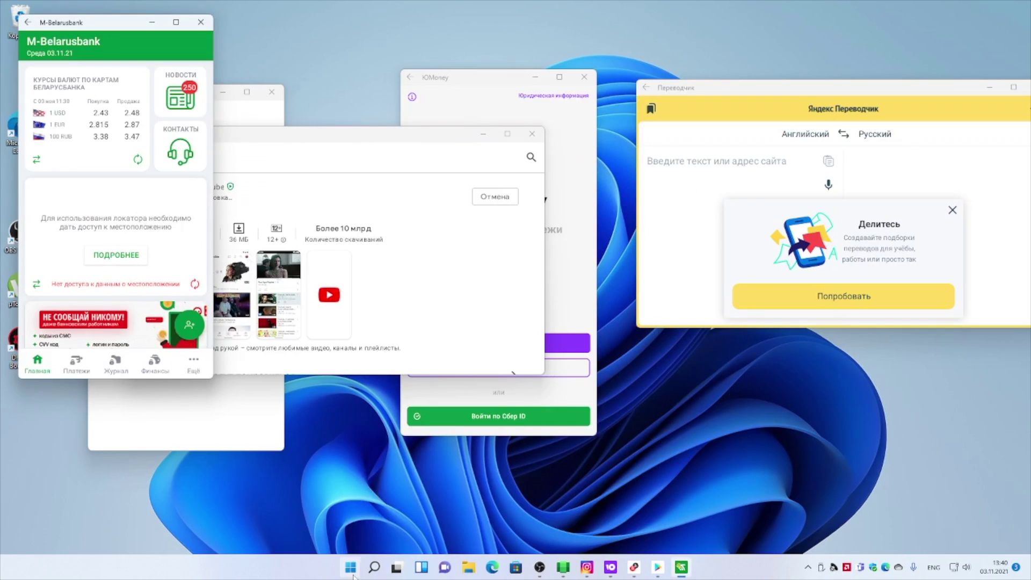
Launch YouTube with the Technology Universe account, open that channel's page and restore the window from full screen.
left_click(225, 206)
left_click(495, 196)
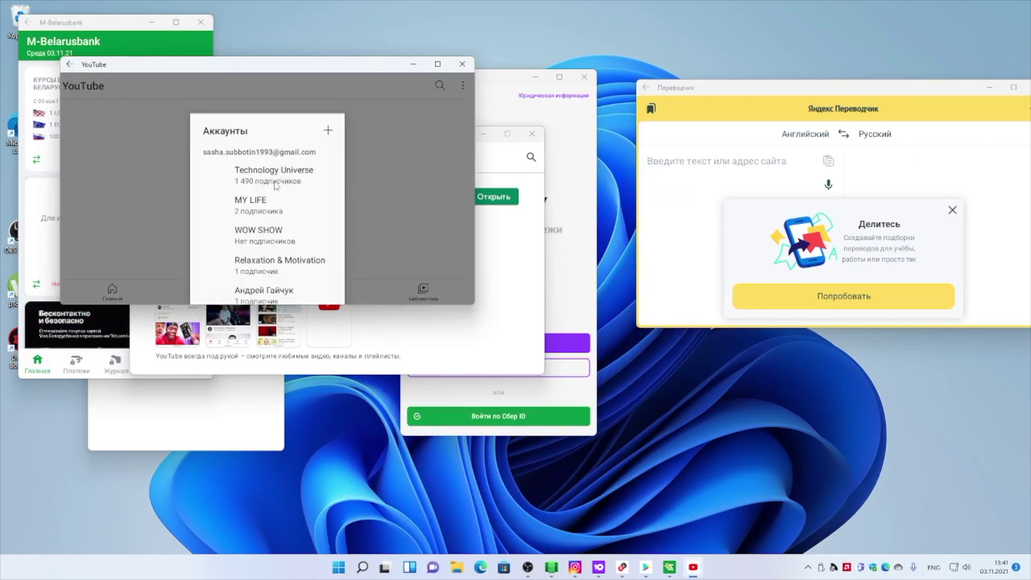
left_click(275, 149)
left_click(459, 85)
left_click(143, 176)
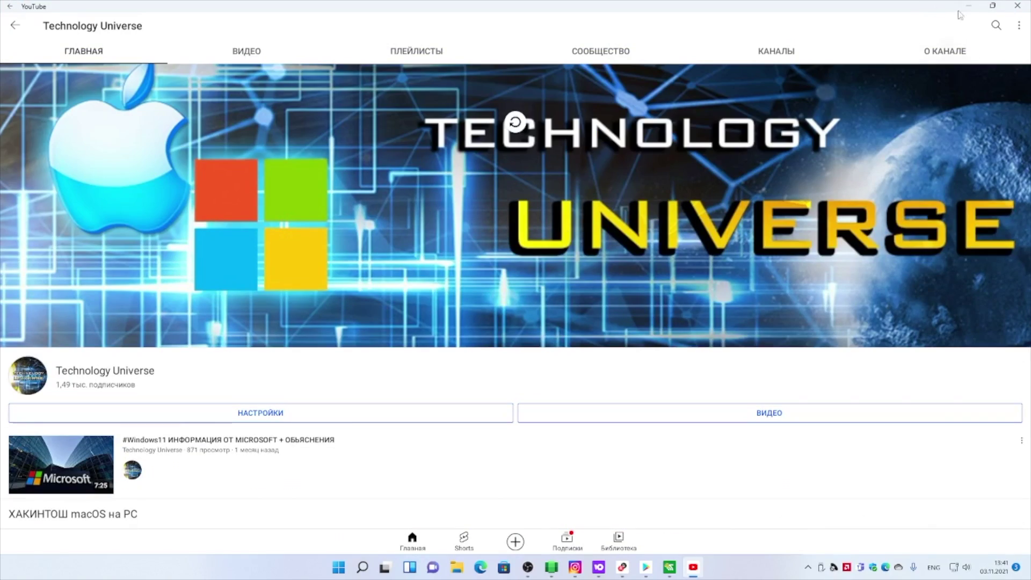
left_click(992, 6)
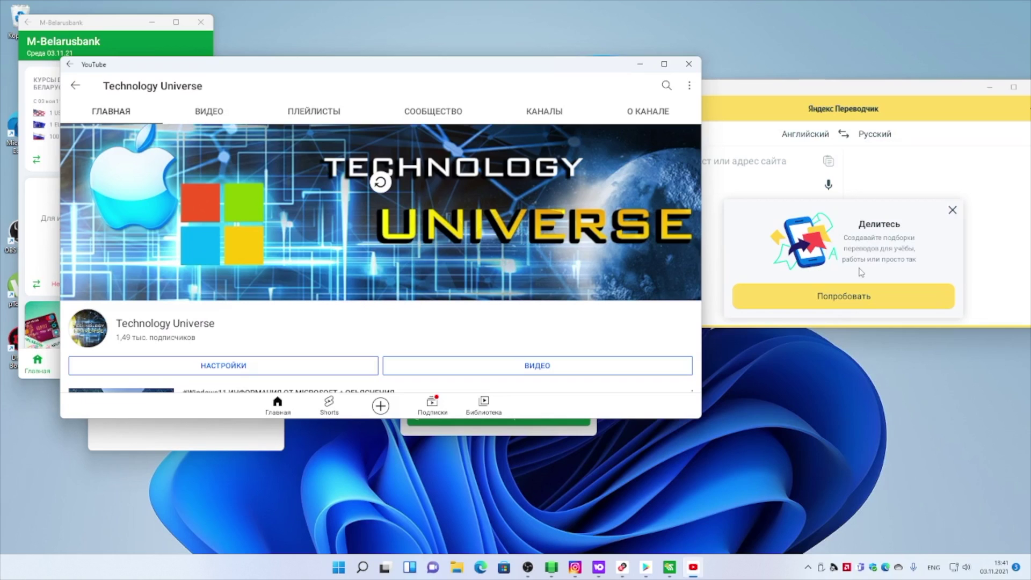
Clear the YouTube and Переводчик windows off the desktop and open the Google Play folder.
left_click(773, 89)
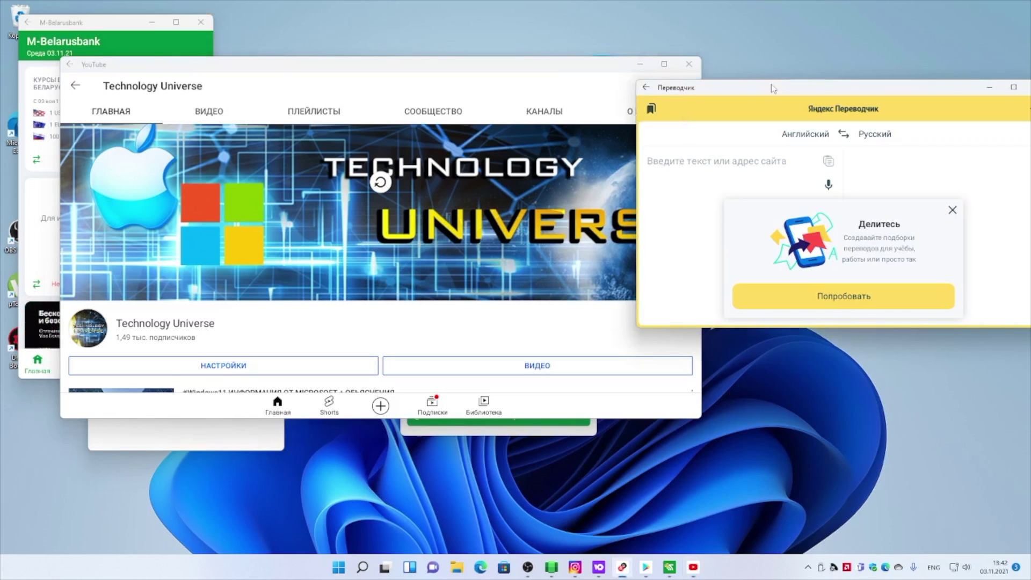
left_click_drag(712, 89, 642, 110)
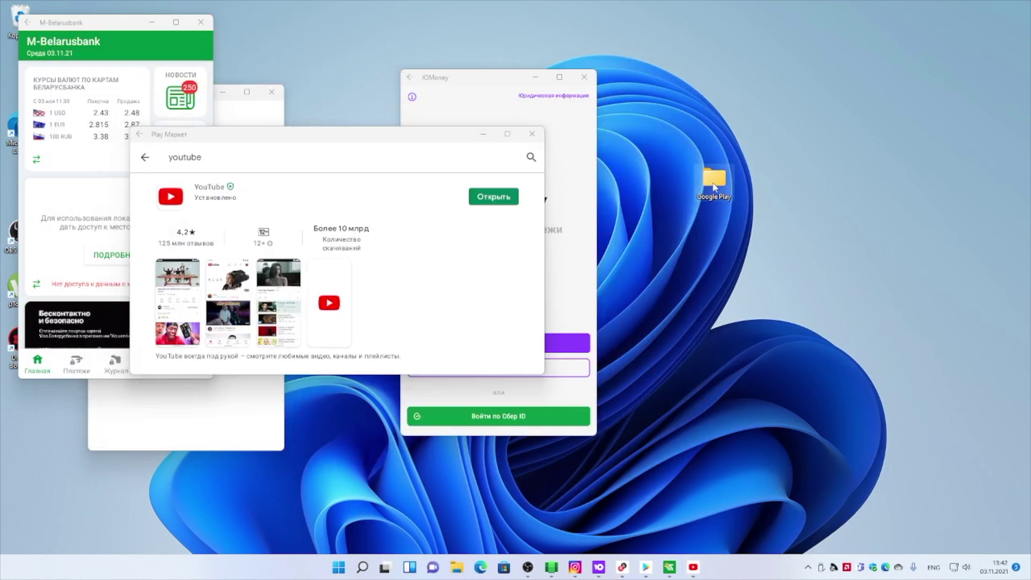
double_click(714, 187)
Look over the Microsoft.UI.Xaml and Microsoft.VCLibs packages and the other Google Play folder contents, and close the folder window.
left_click(187, 167)
key("Down")
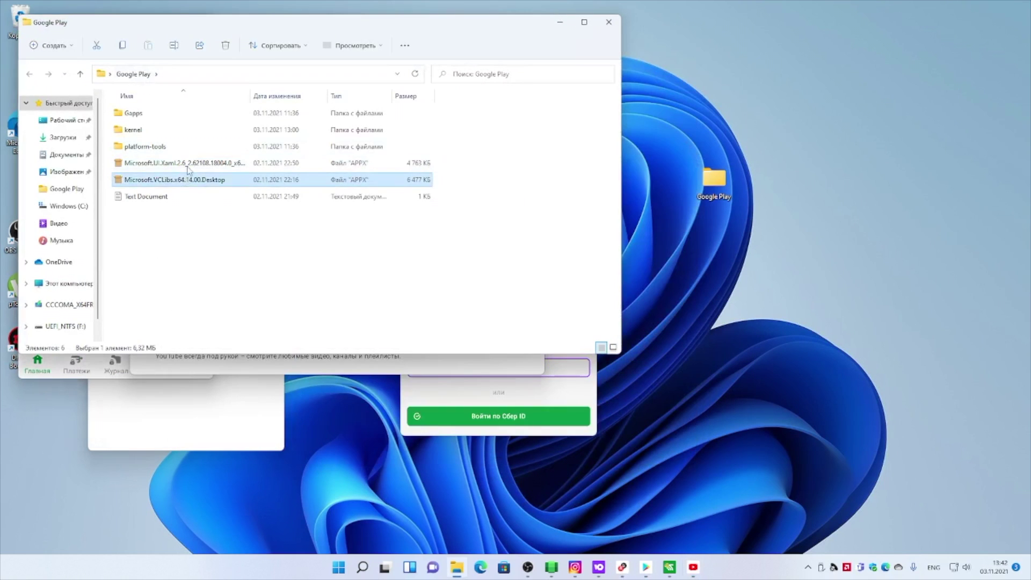
key("Up")
key("Down")
key("Up")
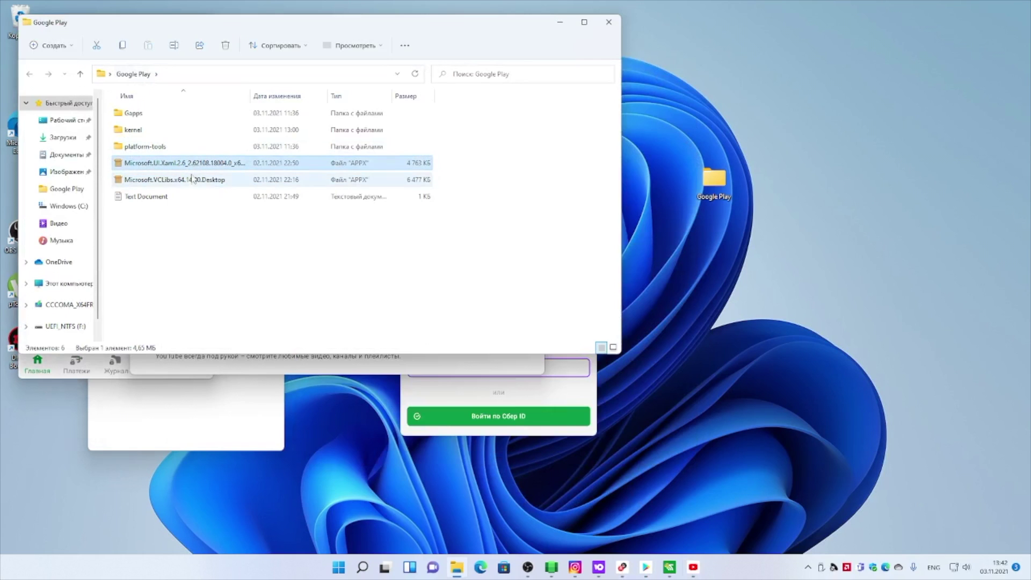
key("Down")
key("Up")
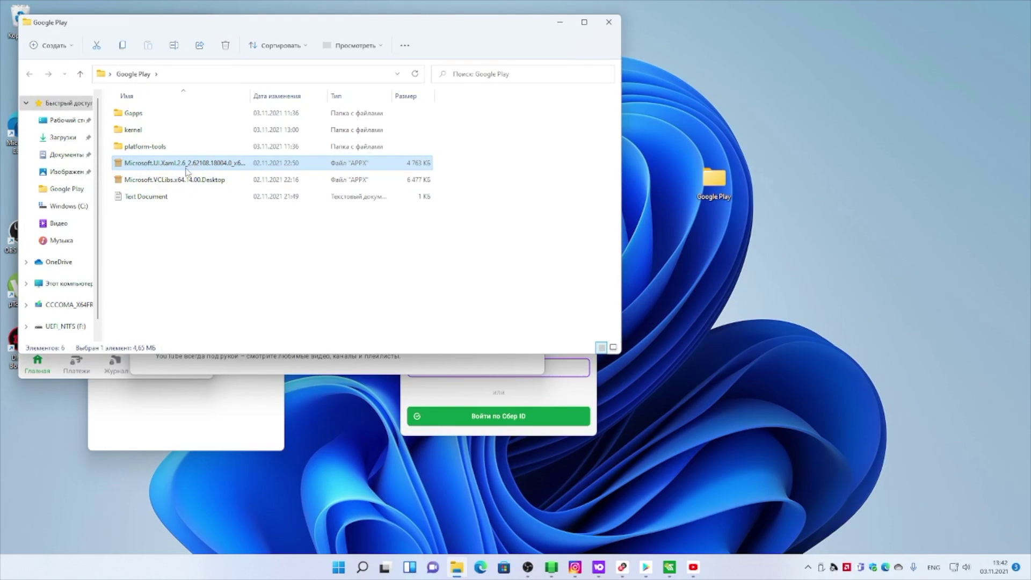
left_click_drag(156, 252, 179, 108)
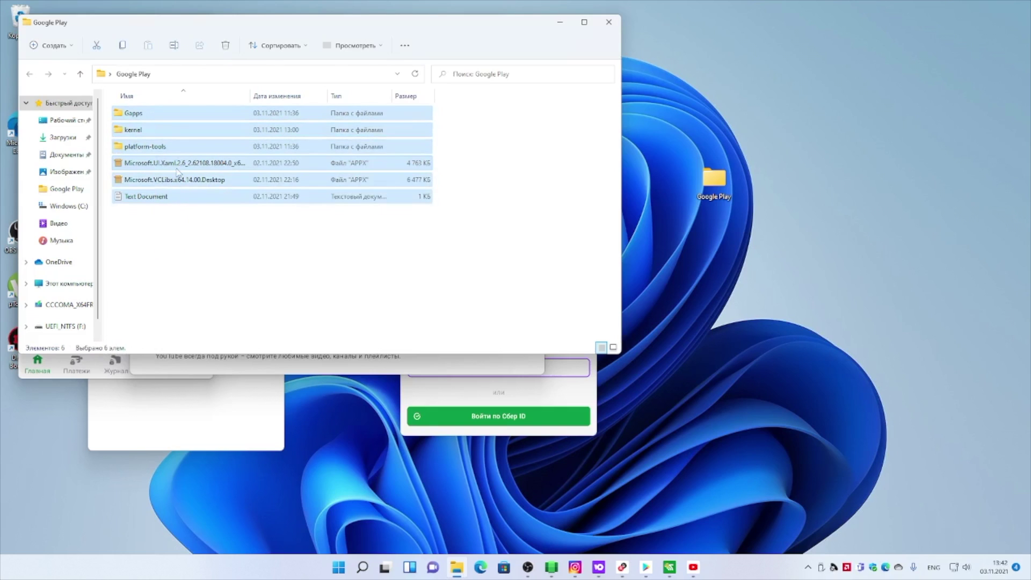
left_click(175, 229)
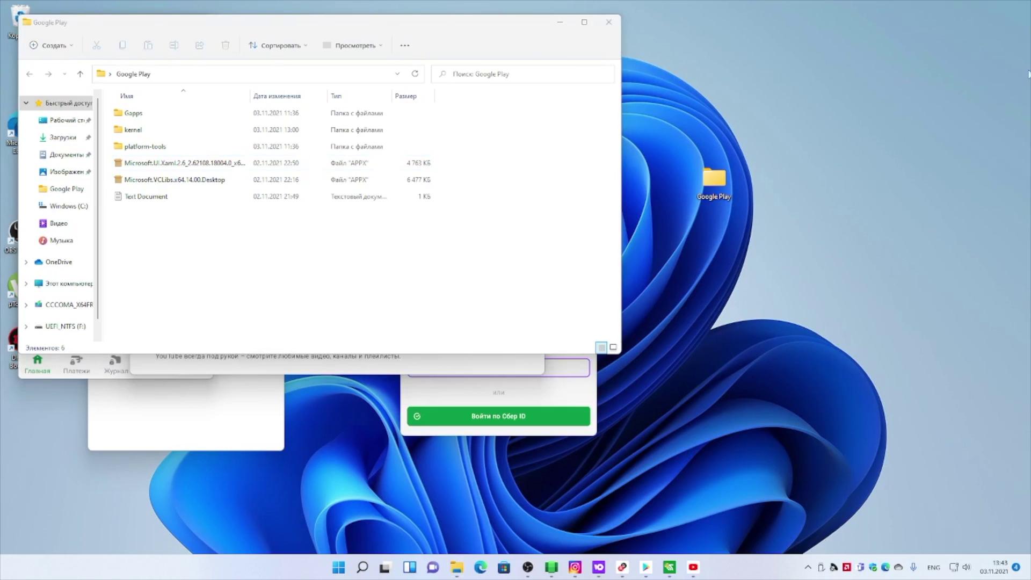
left_click(606, 29)
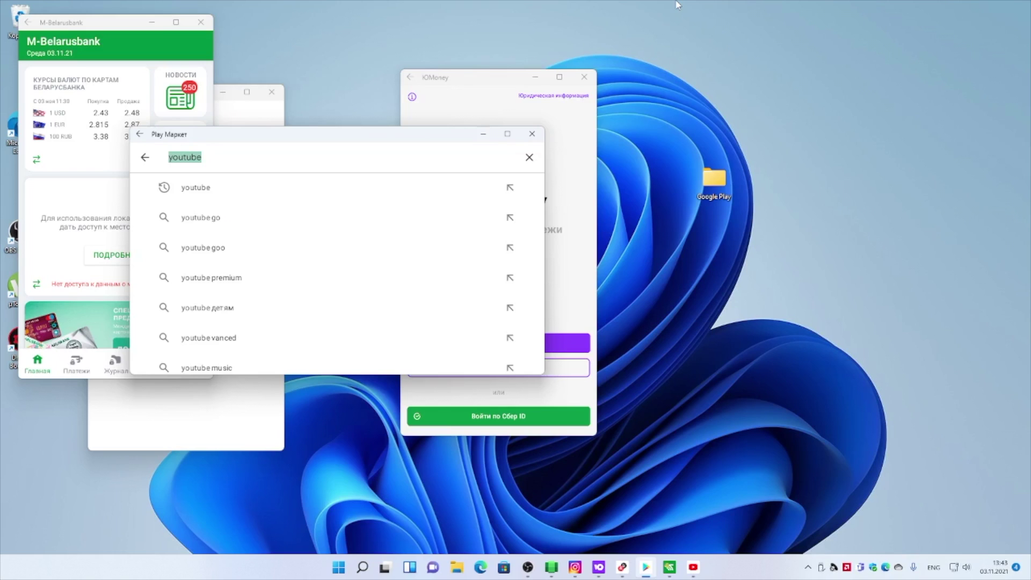
Search Play Маркет for "pub:Apple" and replace that query with "Apple Music".
type("pub:Apple")
key("Return")
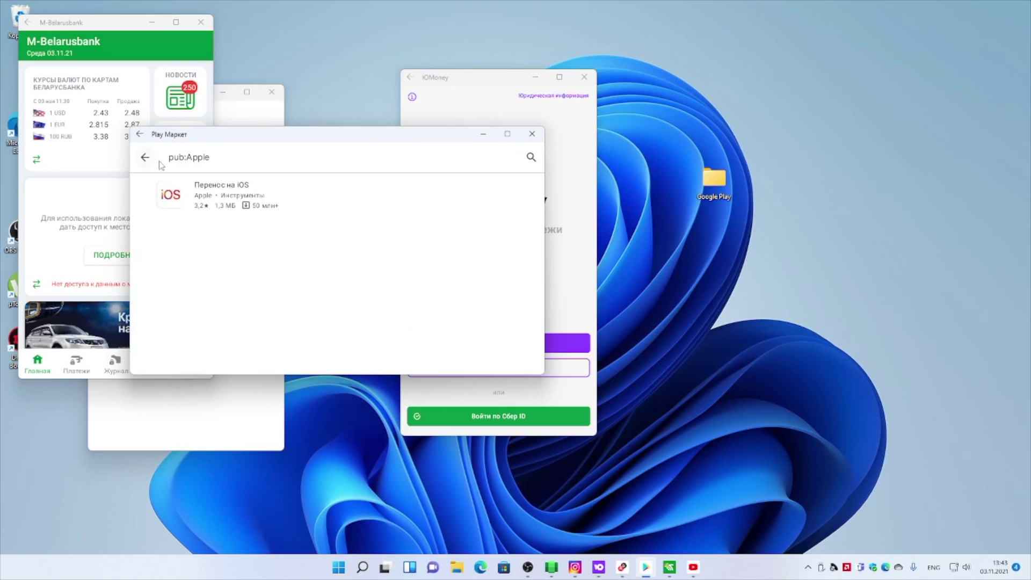
left_click(224, 157)
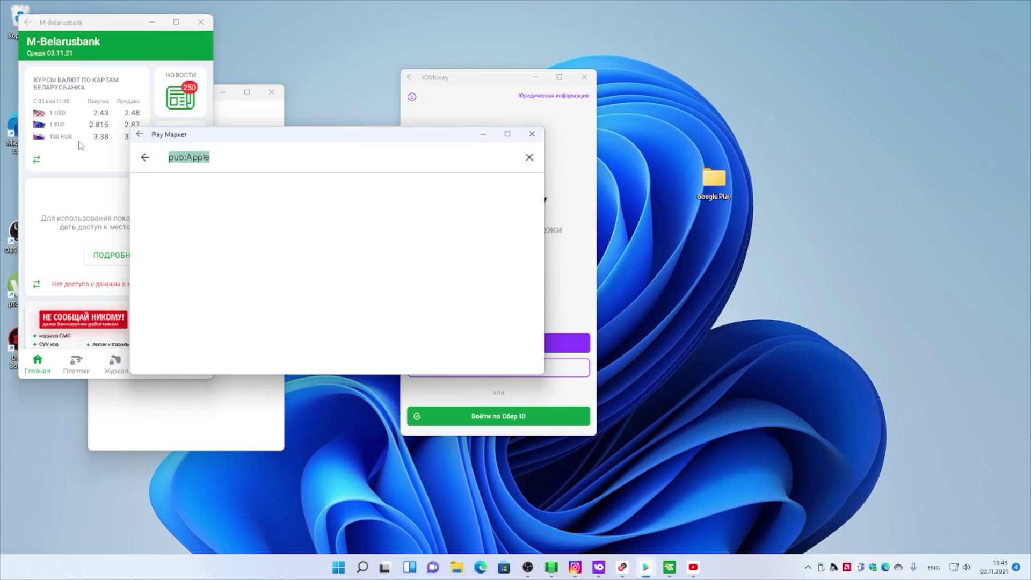
type("Apple N")
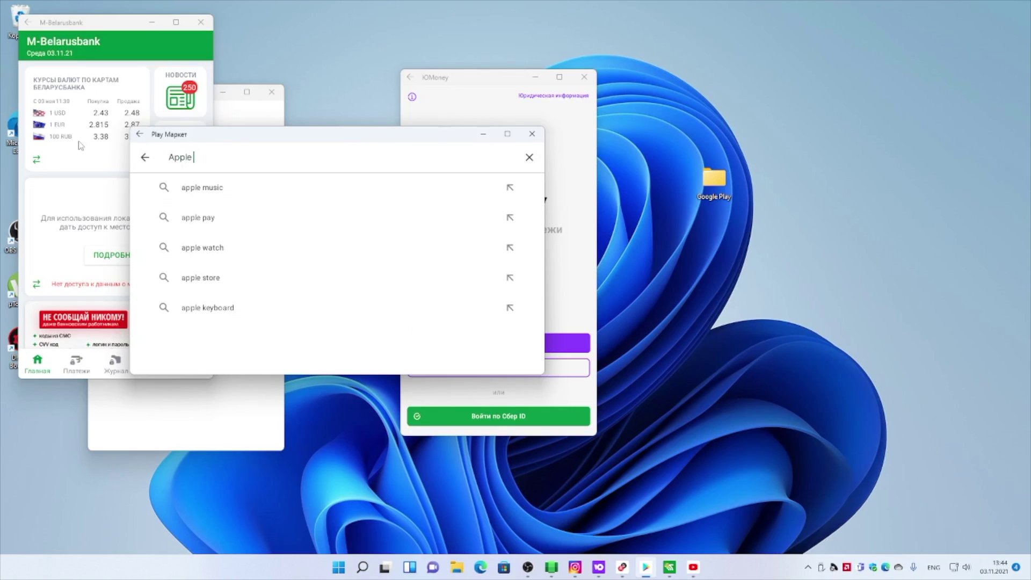
type("usic")
key("Return")
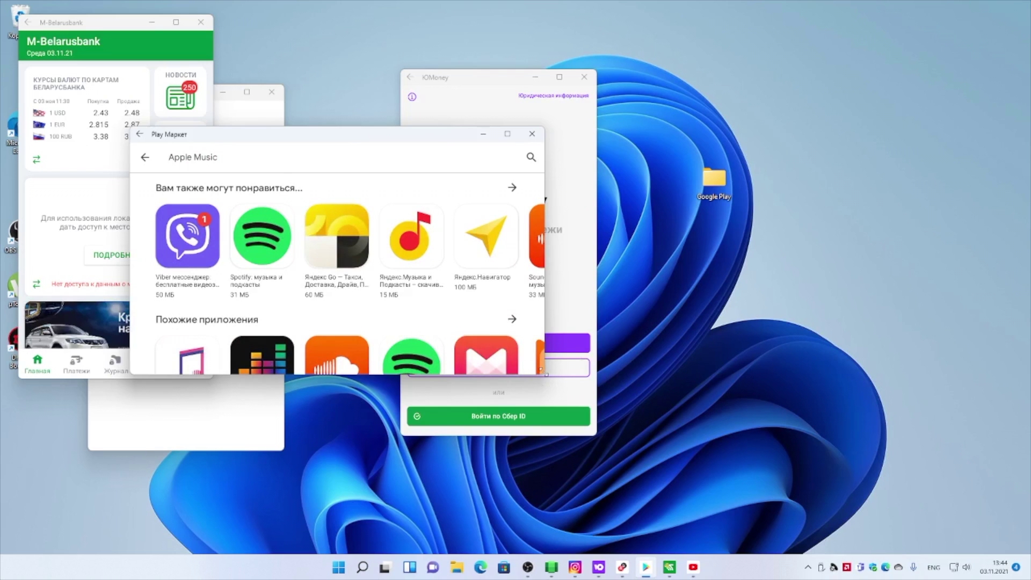
Enlarge the Play Маркет window and install Shazam (шазам) by Apple, Inc. from the search results.
left_click(507, 133)
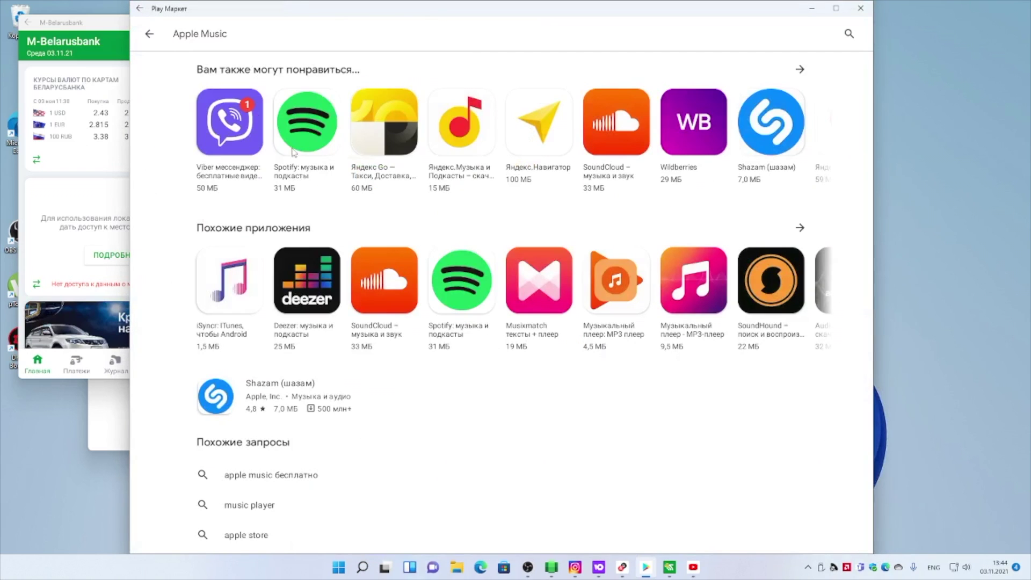
left_click(210, 402)
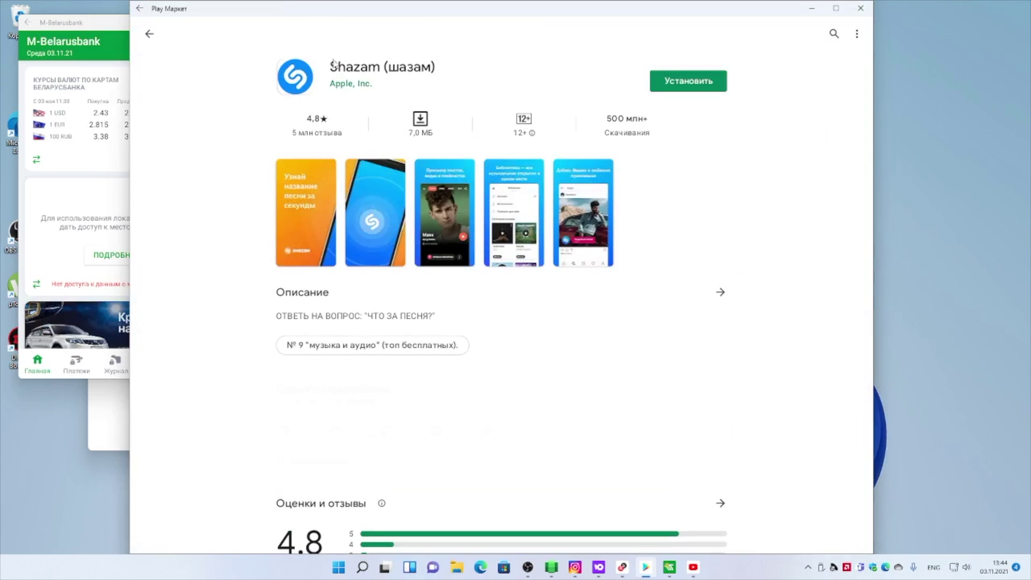
left_click(693, 82)
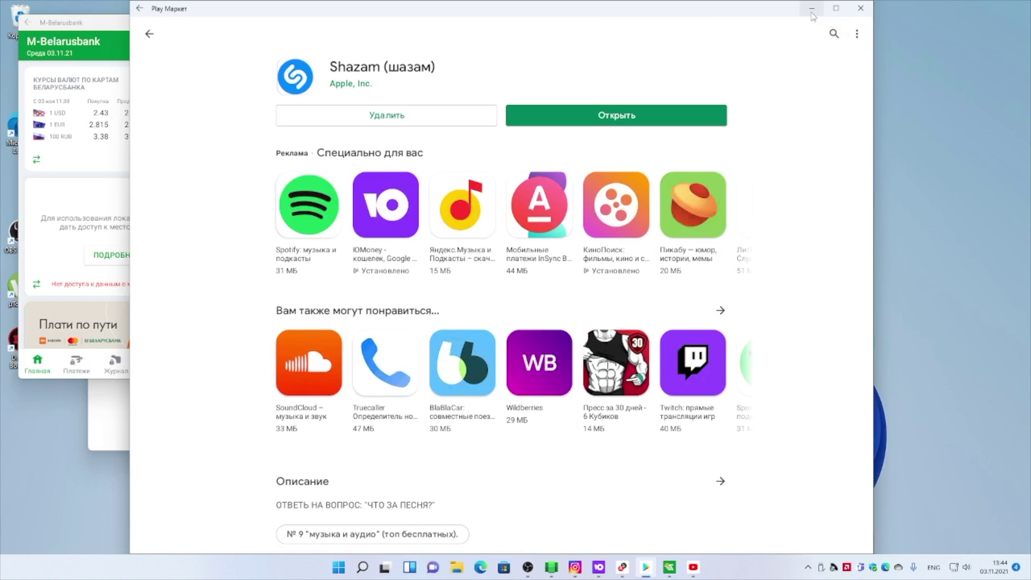
mouse_move(847, 10)
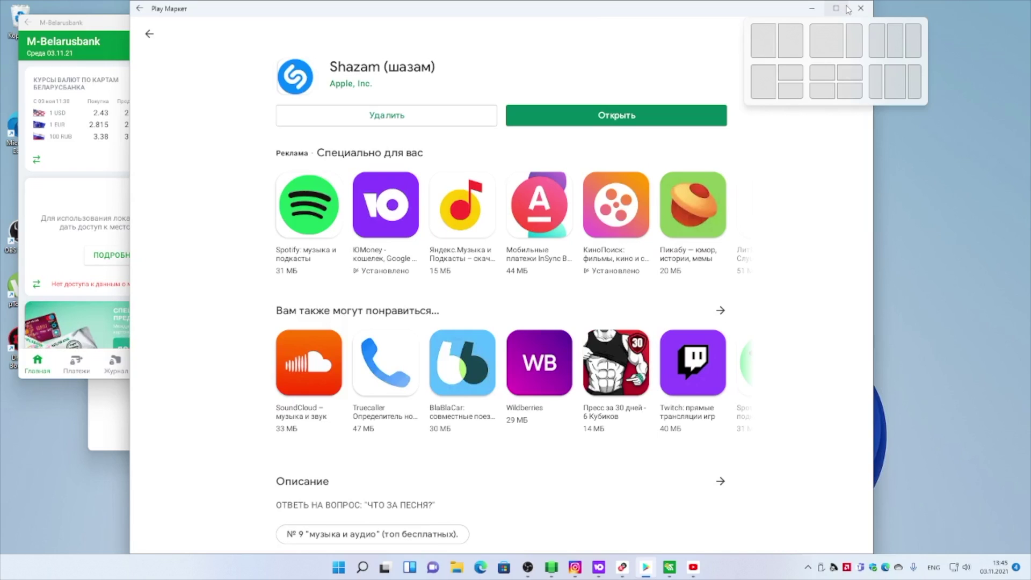
Switch to Microsoft Edge, search Yandex for "apple music apk" and open the APKMirror result.
left_click(480, 567)
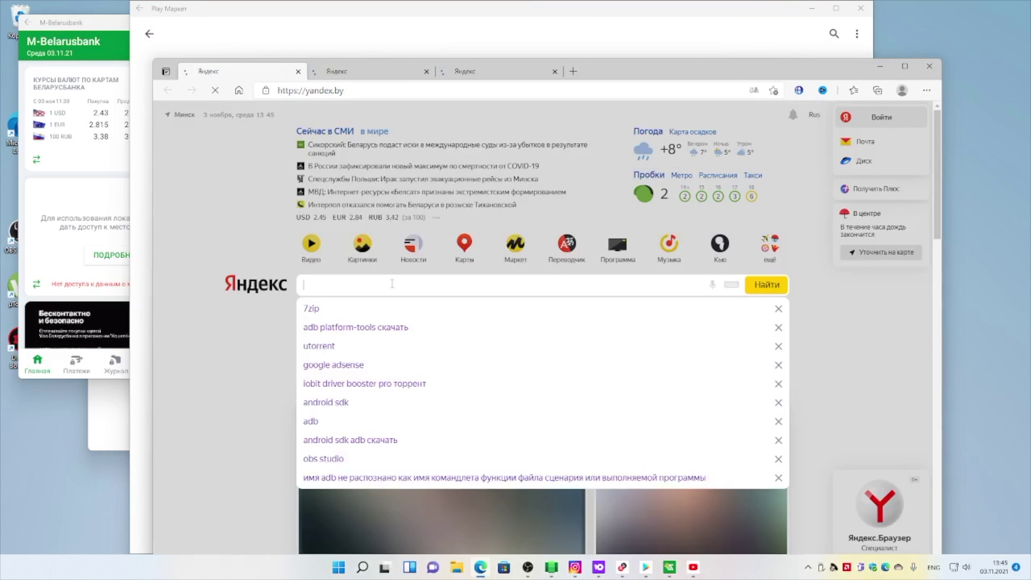
type("apple")
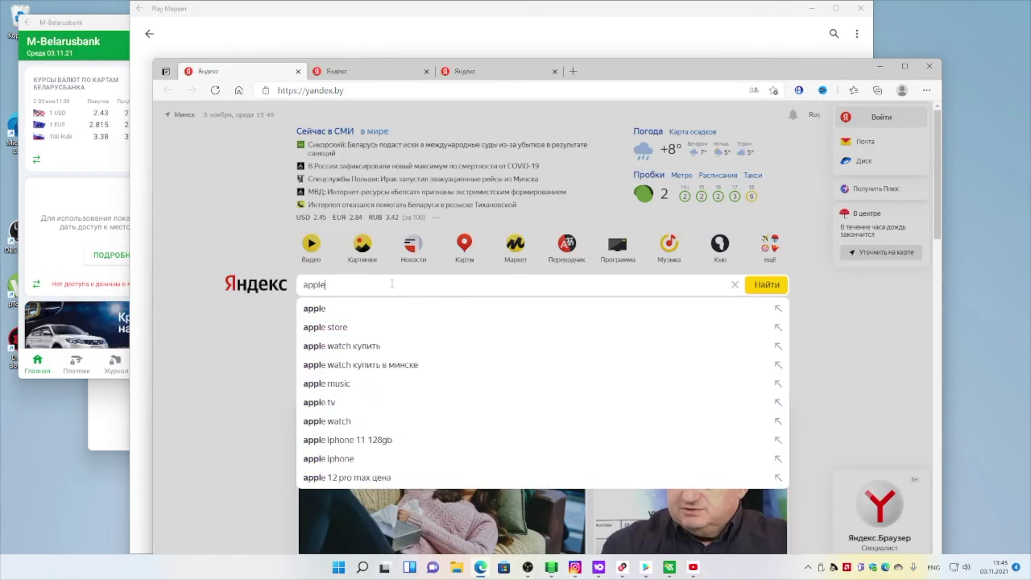
type(" music ap")
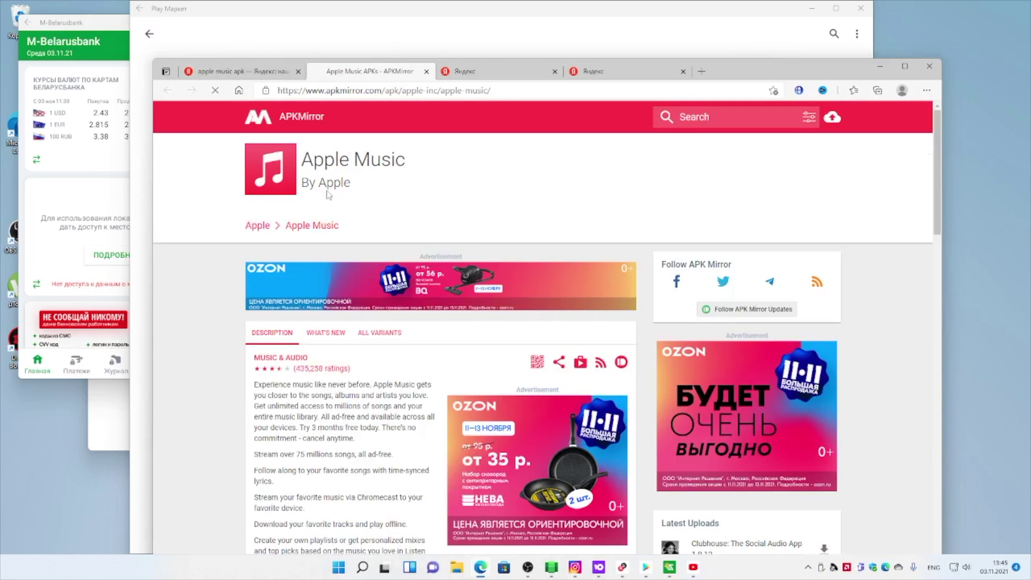
Download the universal (nodpi) APK of Apple Music 3.7.1 from the APKMirror versions list.
scroll(369, 261, "down", 5)
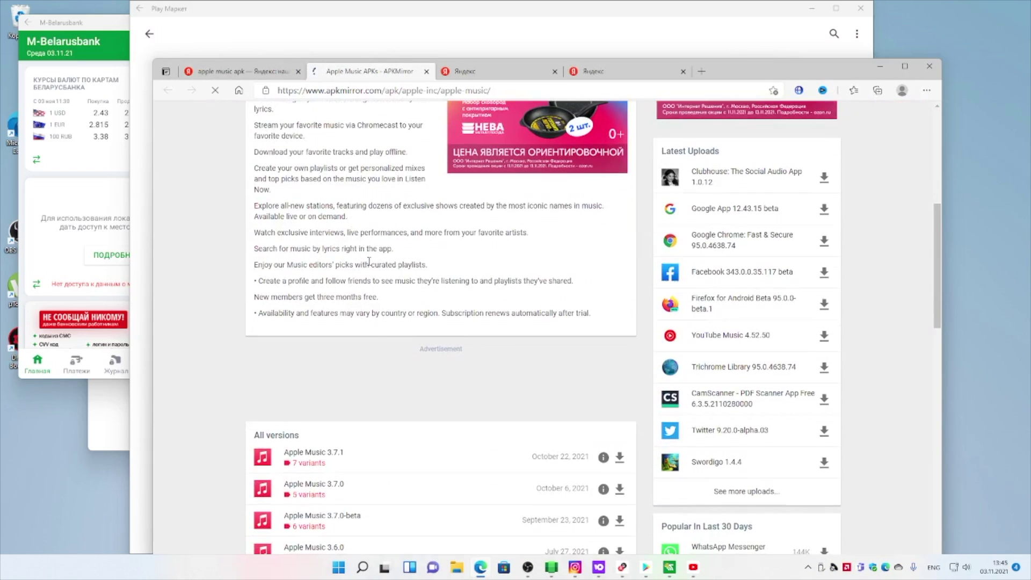
left_click(322, 455)
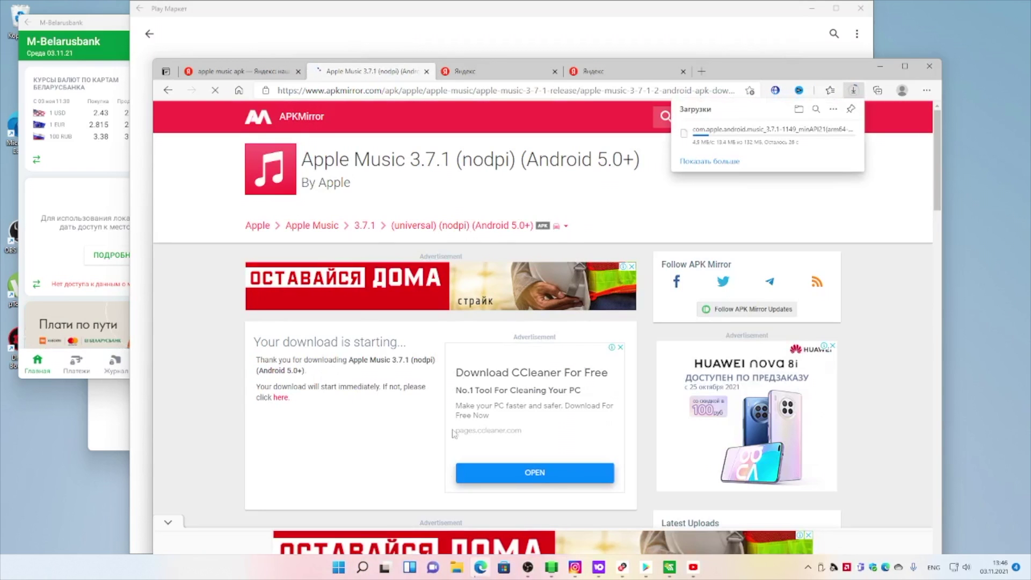
left_click(330, 186)
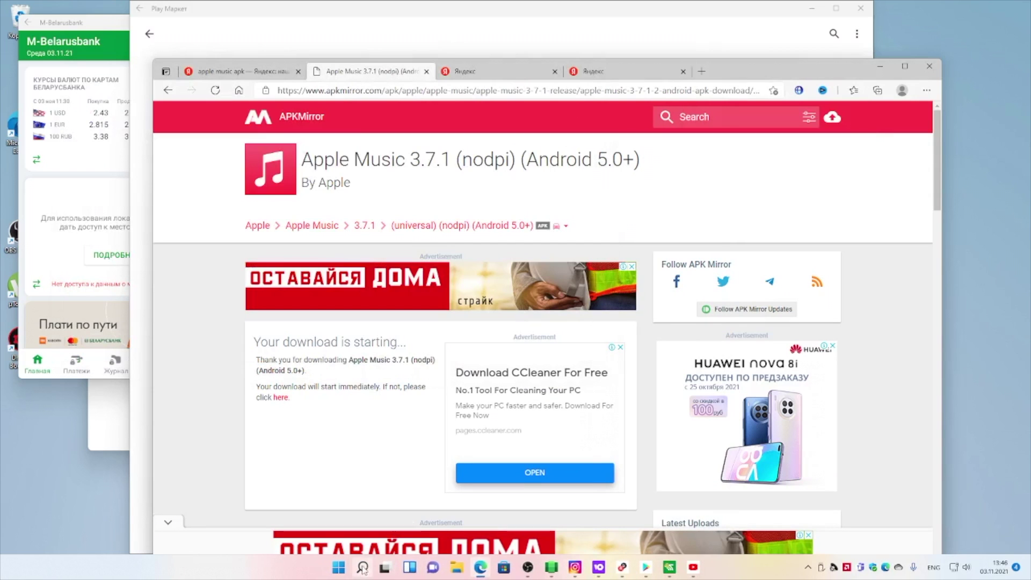
Open Командная строка and copy the path of the platform-tools folder on drive C: in Проводник.
left_click(362, 567)
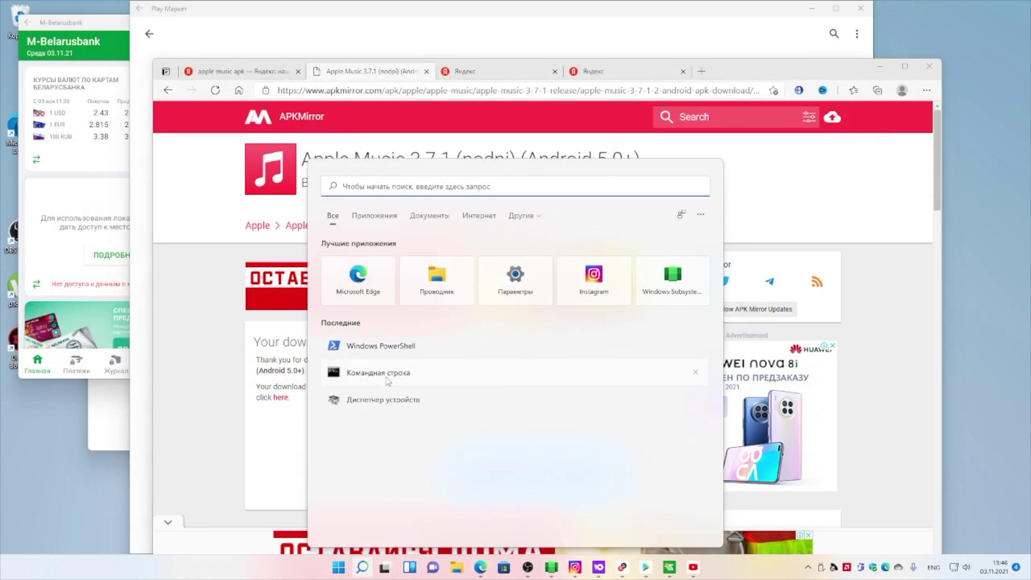
left_click(381, 373)
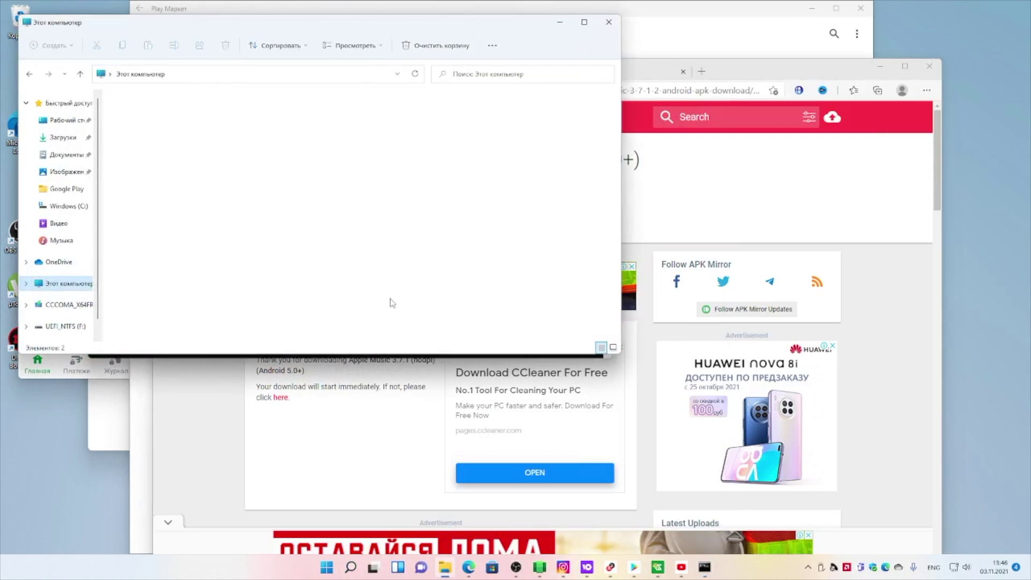
double_click(161, 191)
right_click(170, 197)
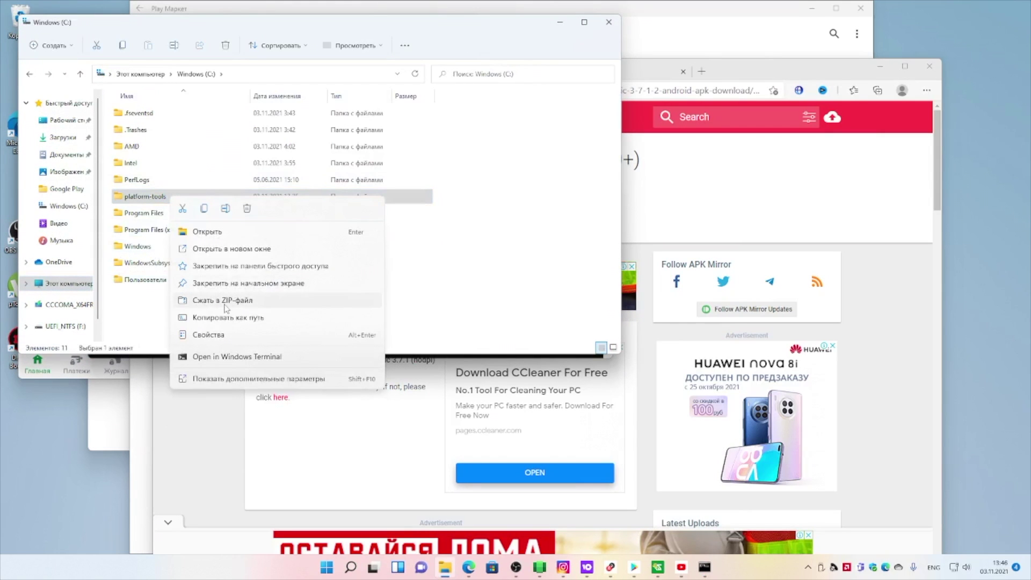
left_click(226, 317)
Change the working directory in Командная строка with cd "C:\platform-tools".
key("alt+Tab")
type("\"C:\\platform-tools\"")
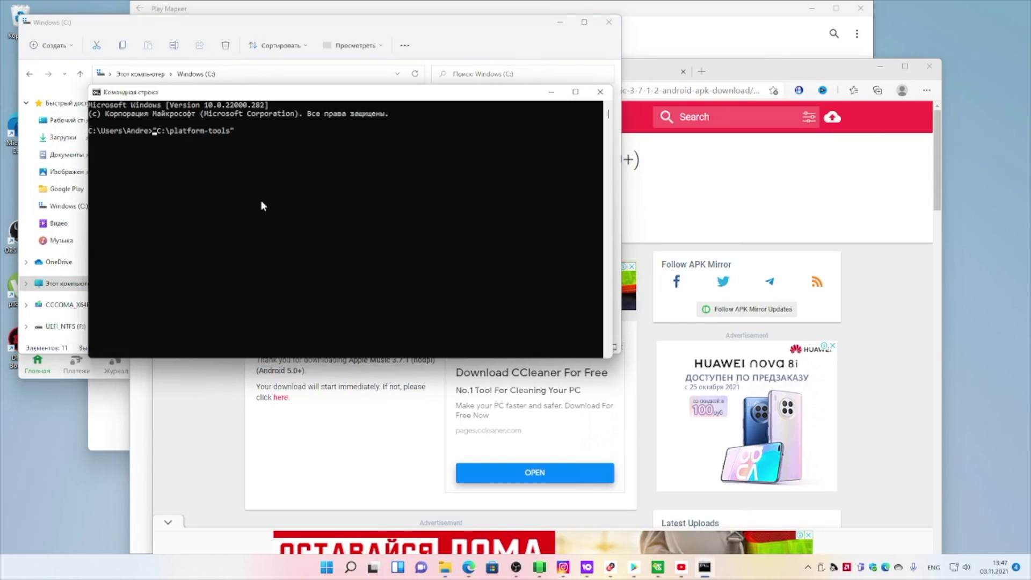
type("cd")
key("Return")
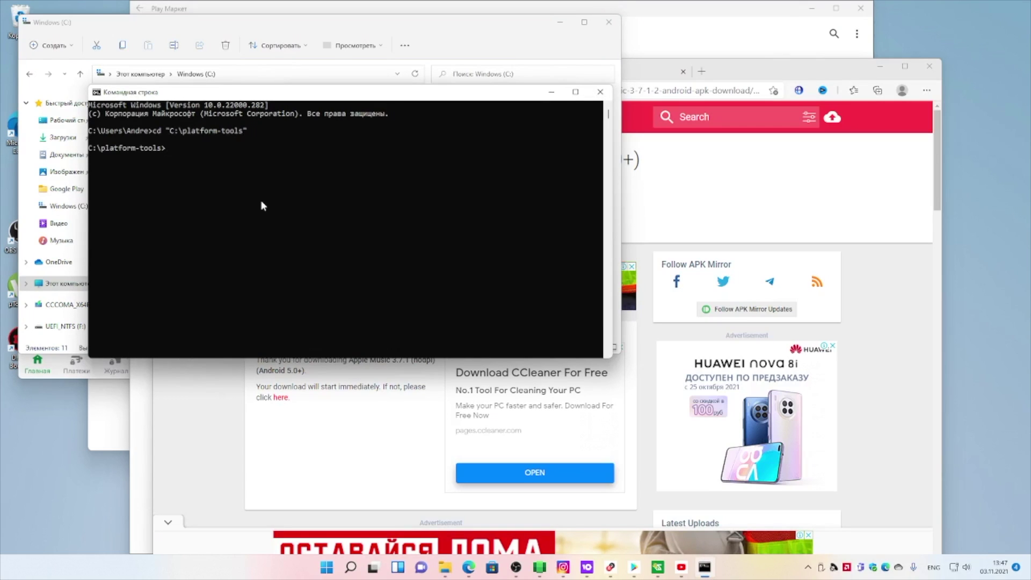
Copy the IP address from the Windows Subsystem for Android settings and run adb connect 172.29.251.240 in Командная строка.
type("adb c")
key("alt+Tab")
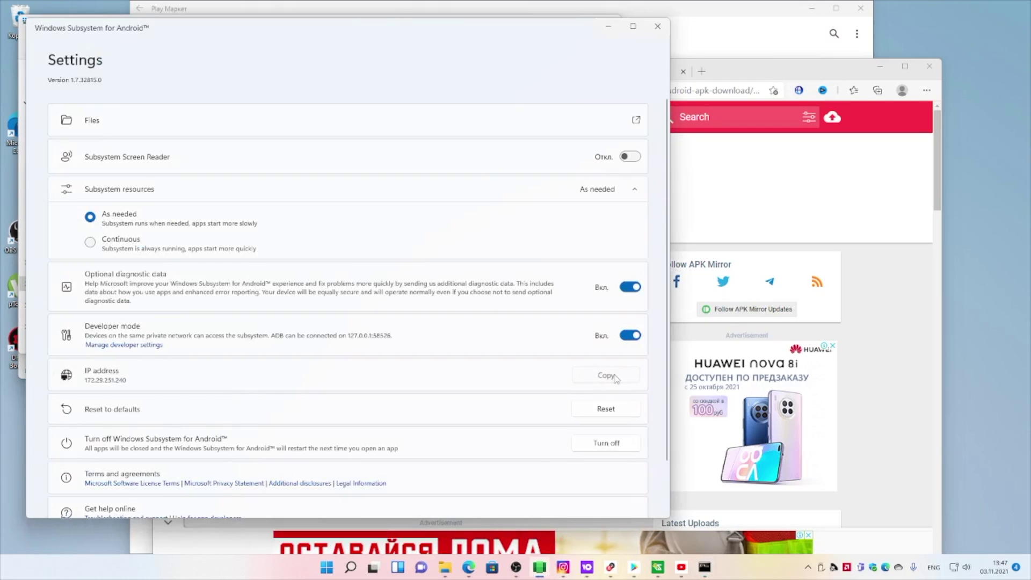
left_click(609, 31)
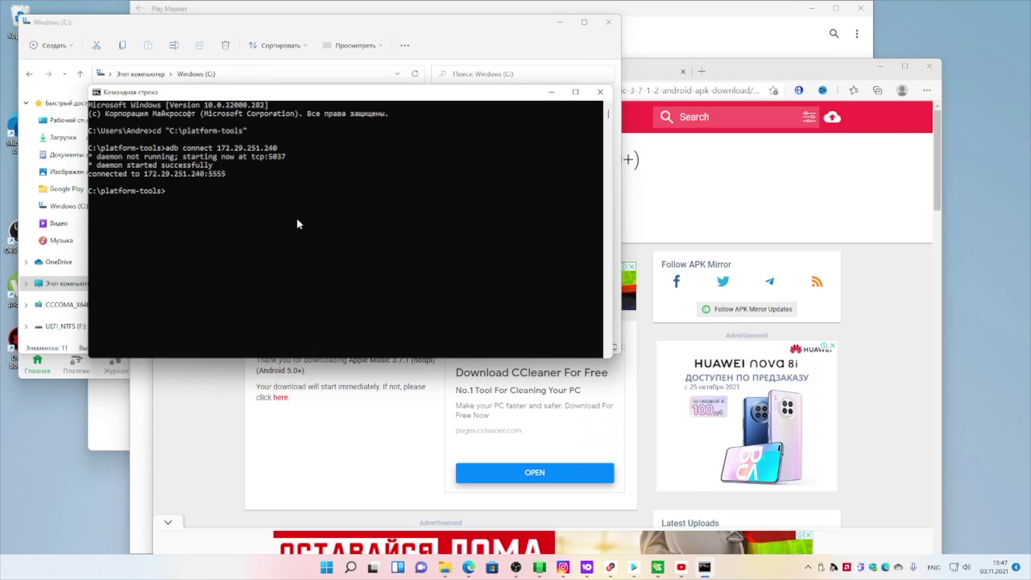
Copy the path of the Apple Music 3.7.1 APK in Загрузки and run adb install with it in Командная строка.
type("adb install")
left_click(63, 137)
left_click(194, 129)
right_click(194, 128)
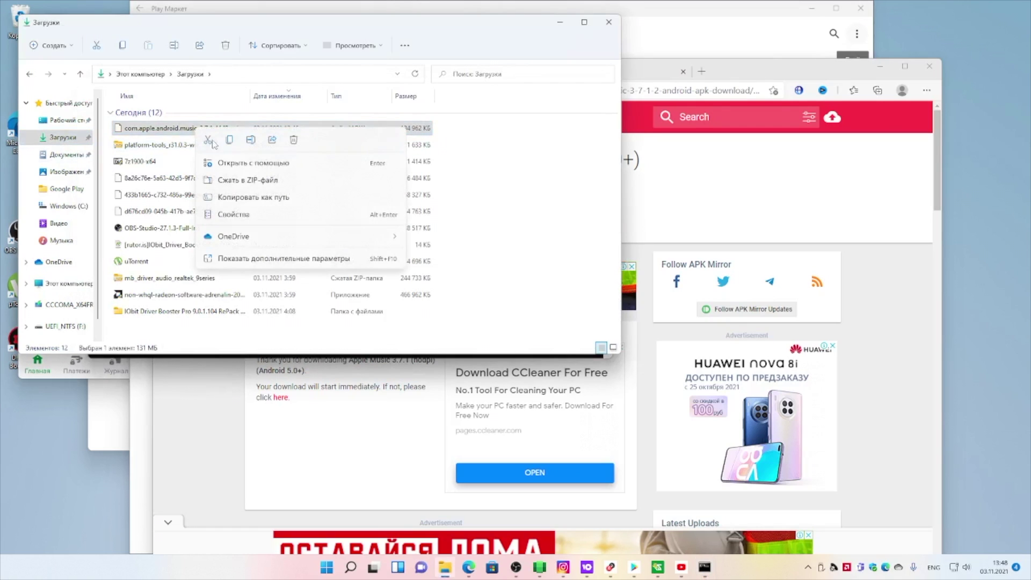
left_click(251, 199)
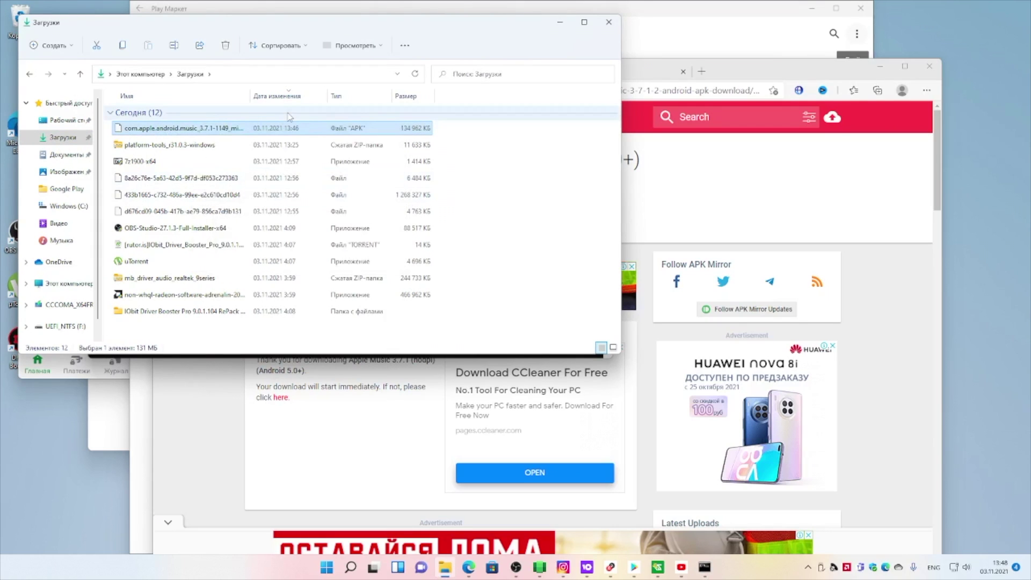
key("alt+Tab")
type("\"C:\\Users\\Andre\\Downloads\\com.apple.android.music_3.7.1-1149_minAPI21(arm64-v8a,armeabi-v7a,x86,x86_64)(nodpi)_apkmirror.com.apk\"")
key("Return")
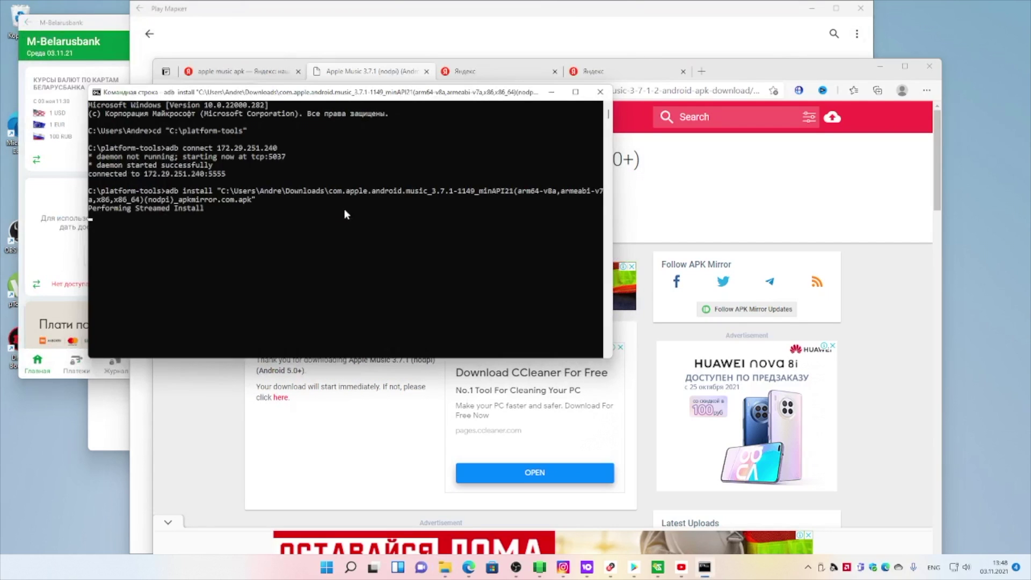
Launch the newly installed Apple Music app, then bring Командная строка back to the front.
key("super")
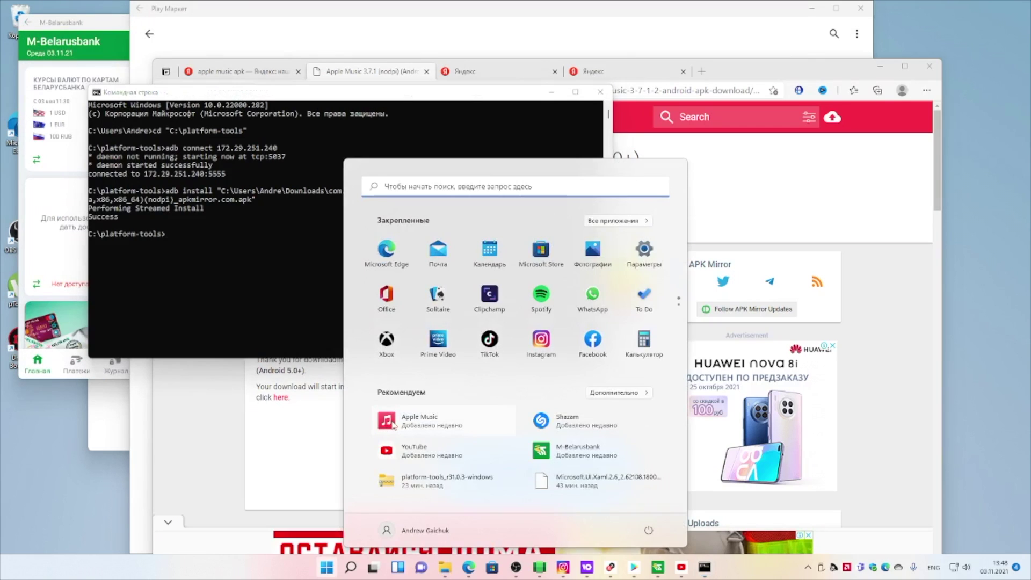
left_click(391, 424)
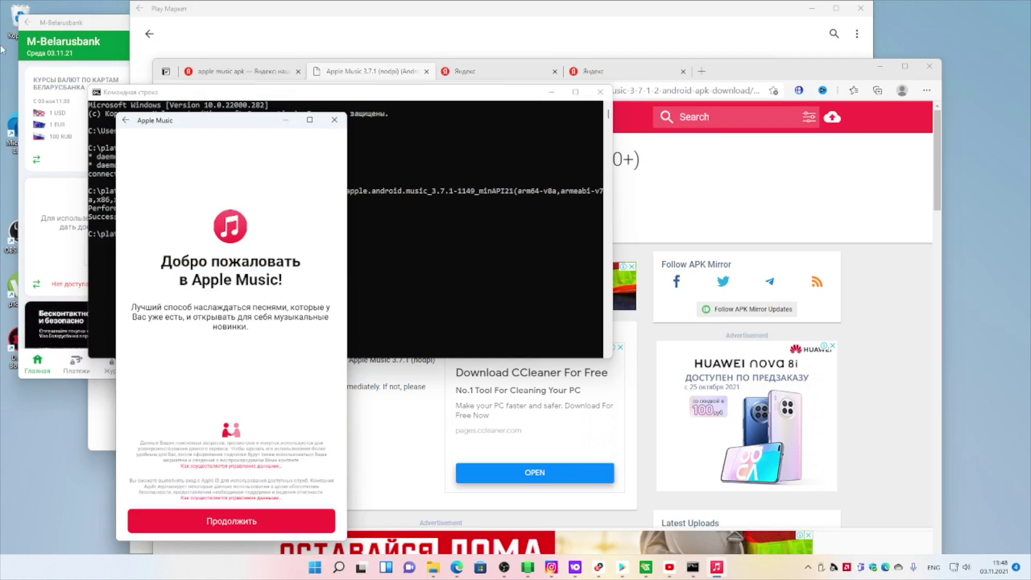
left_click(454, 127)
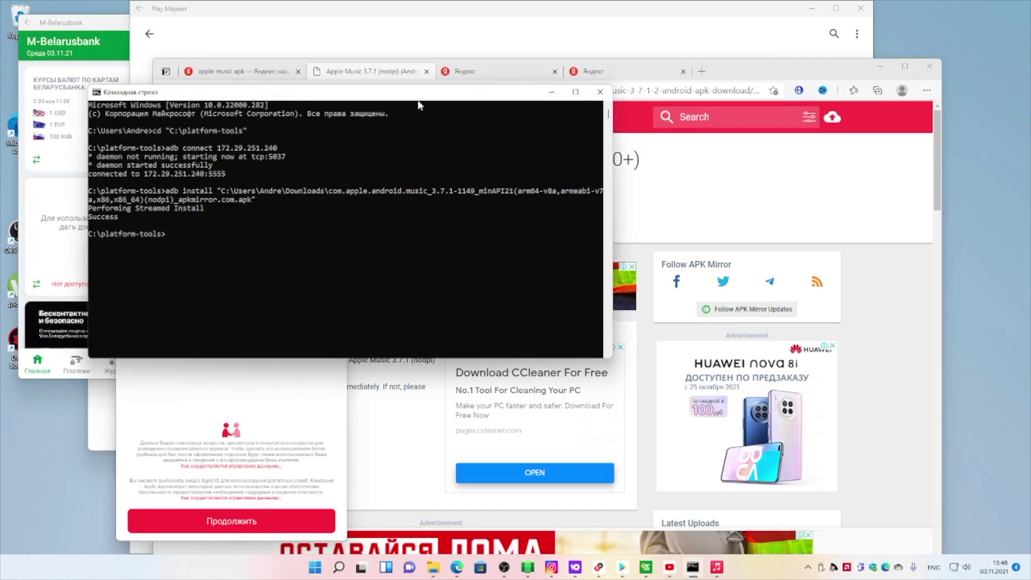
Open APKMirror from the "apple music apk" search results and look through the latest uploads on its home page.
left_click(272, 72)
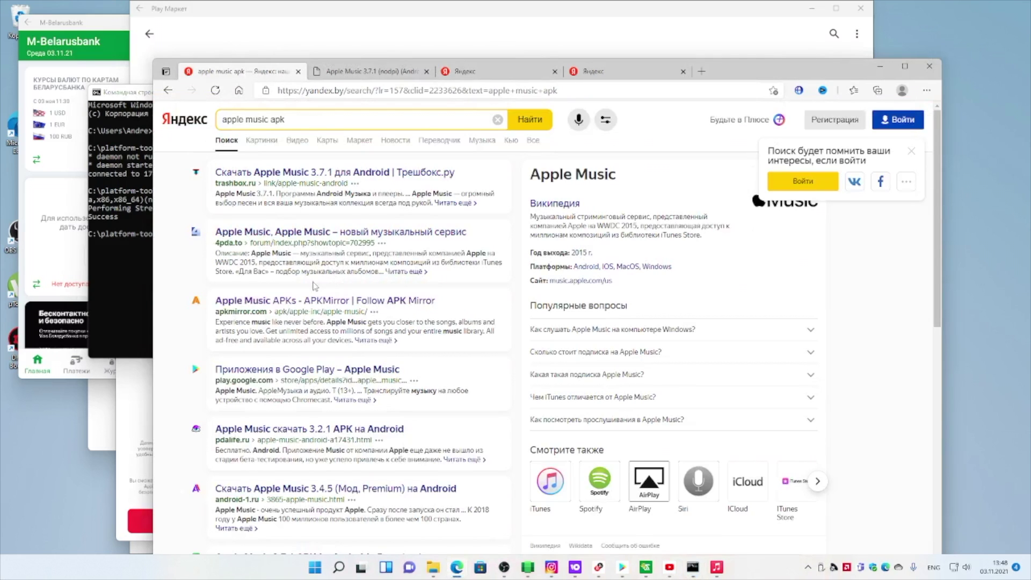
left_click(315, 300)
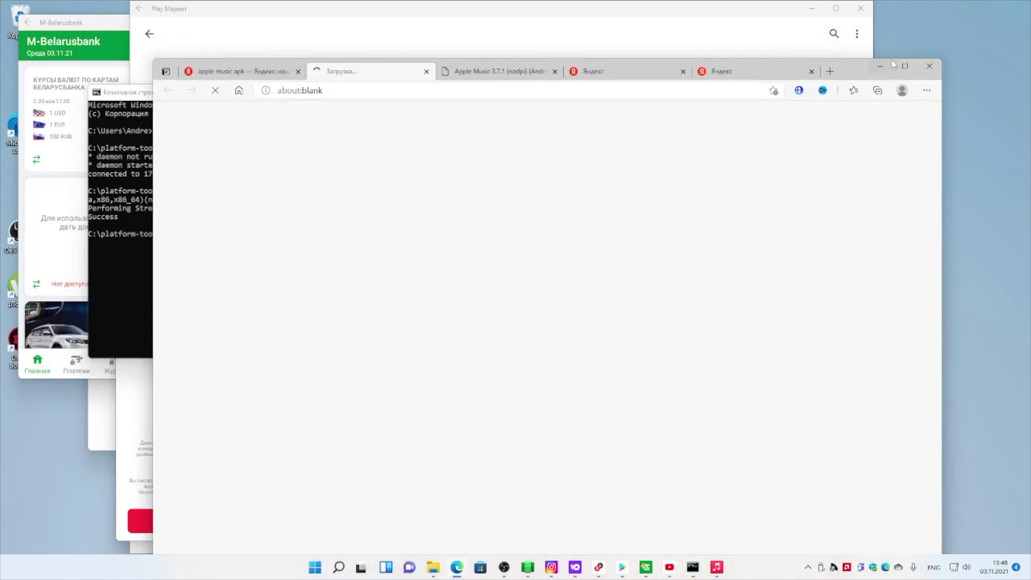
mouse_move(898, 69)
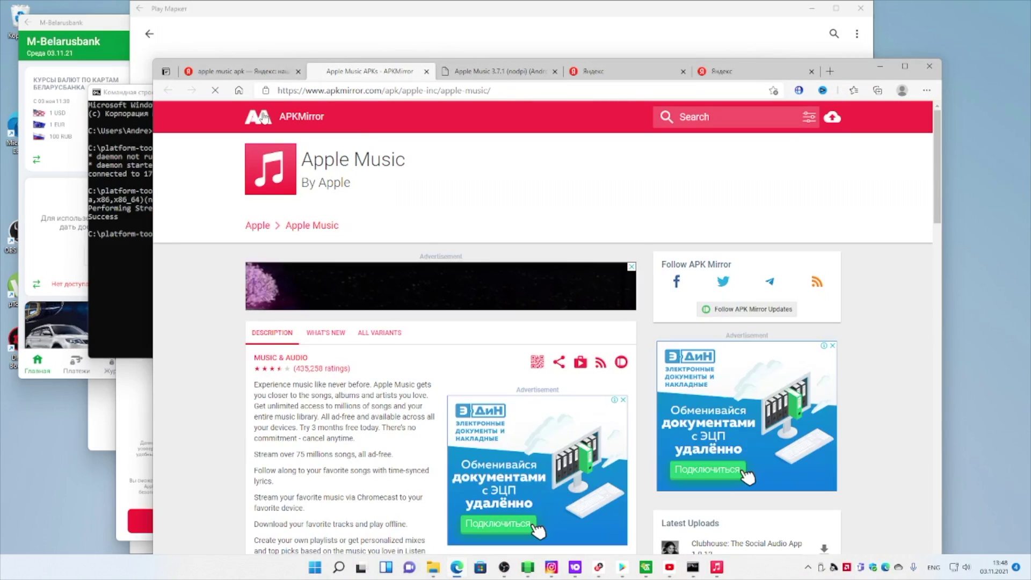
left_click(263, 117)
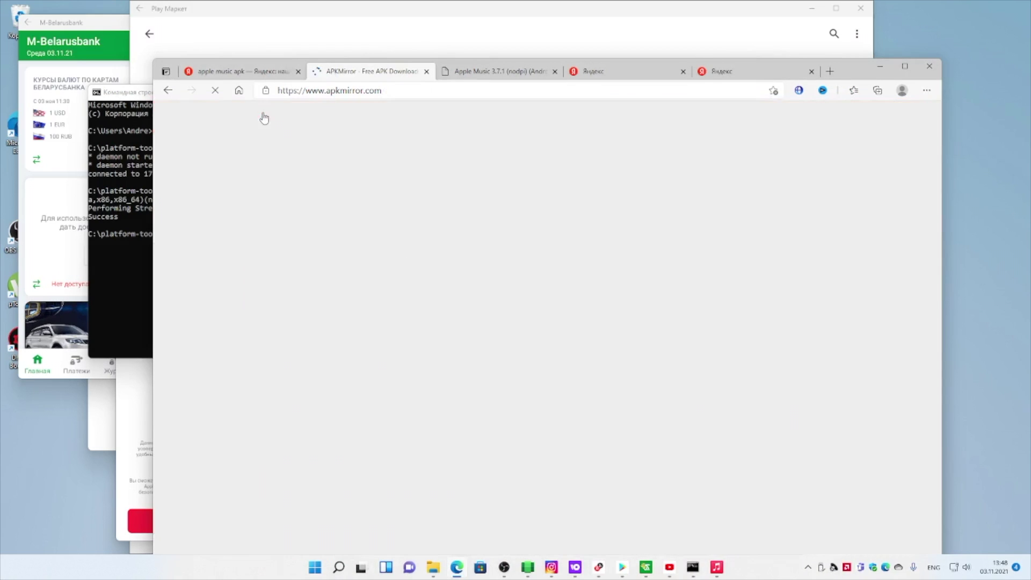
scroll(373, 331, "down", 3)
scroll(373, 332, "down", 5)
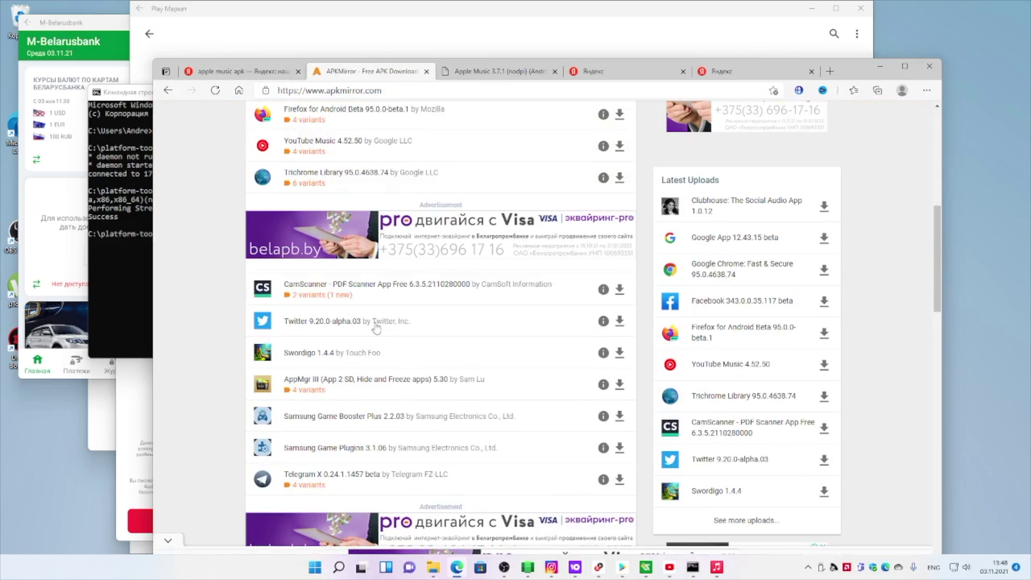
Open the Finance category on APKMirror and look through its list of apps.
left_click(375, 328)
scroll(365, 326, "down", 6)
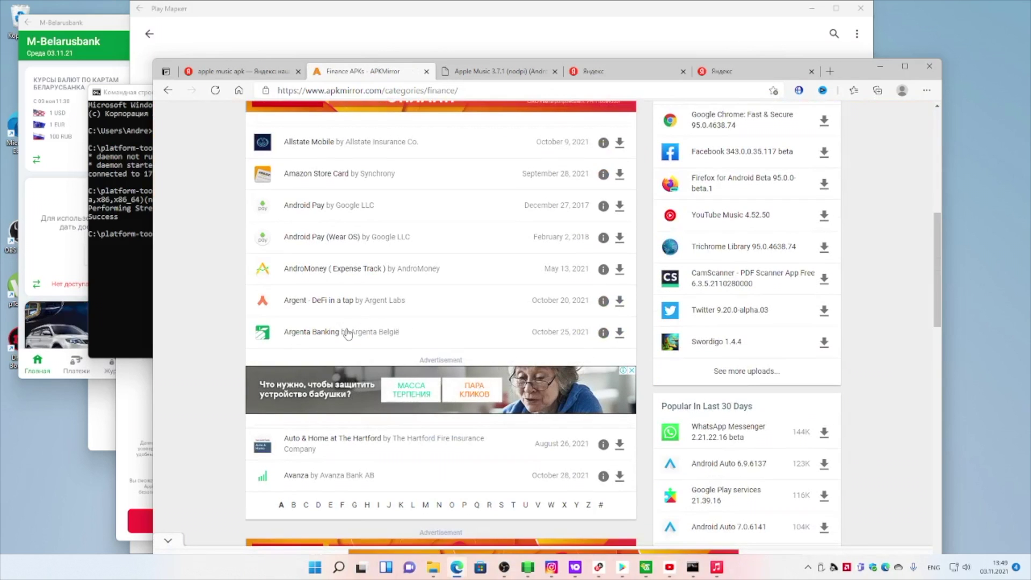
scroll(450, 217, "up", 5)
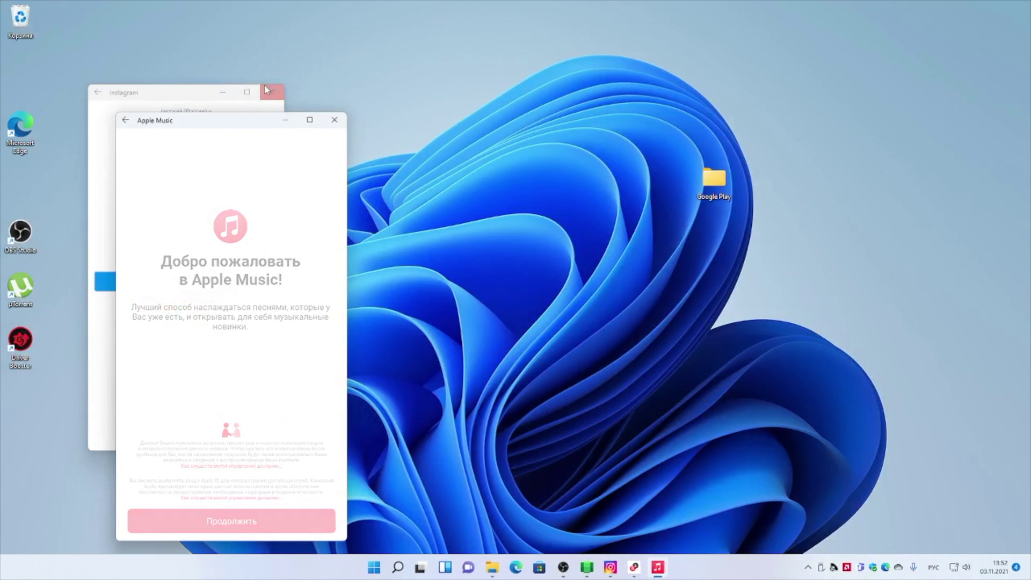
Close the Instagram and Apple Music windows, then open the desktop folder Google Play and select the Microsoft.UI.Xaml.2.6 package.
left_click(272, 91)
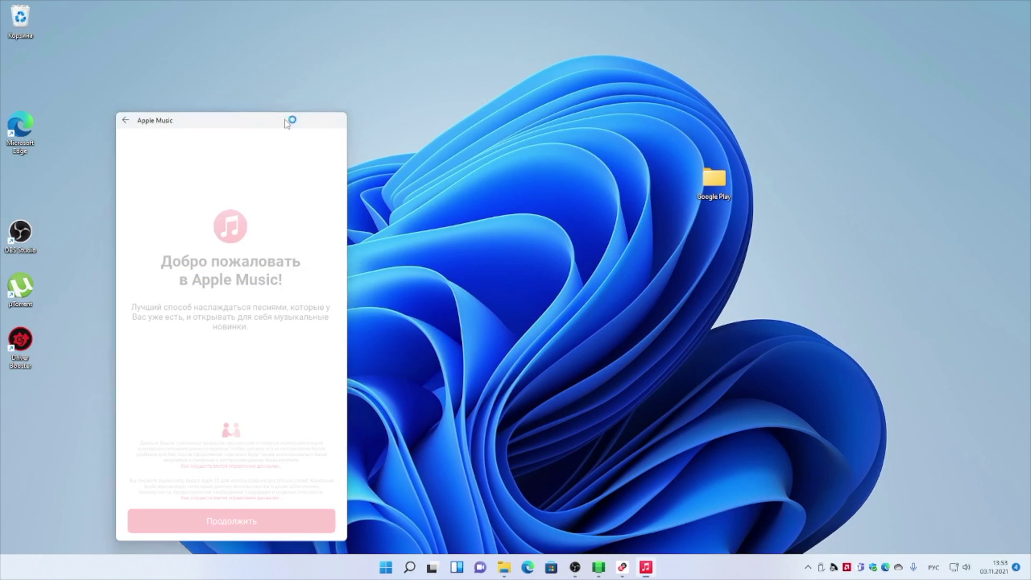
double_click(725, 178)
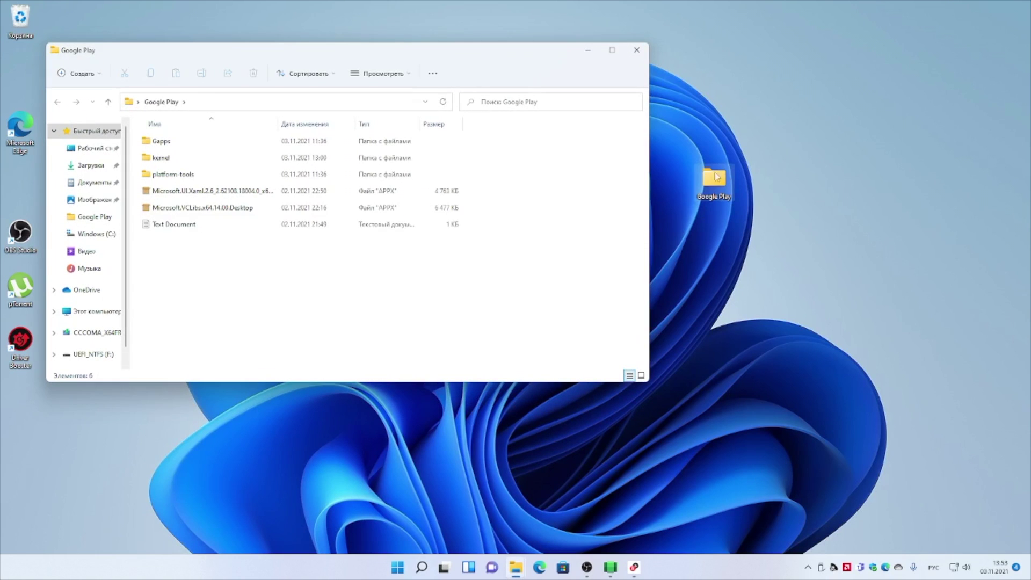
left_click(188, 192)
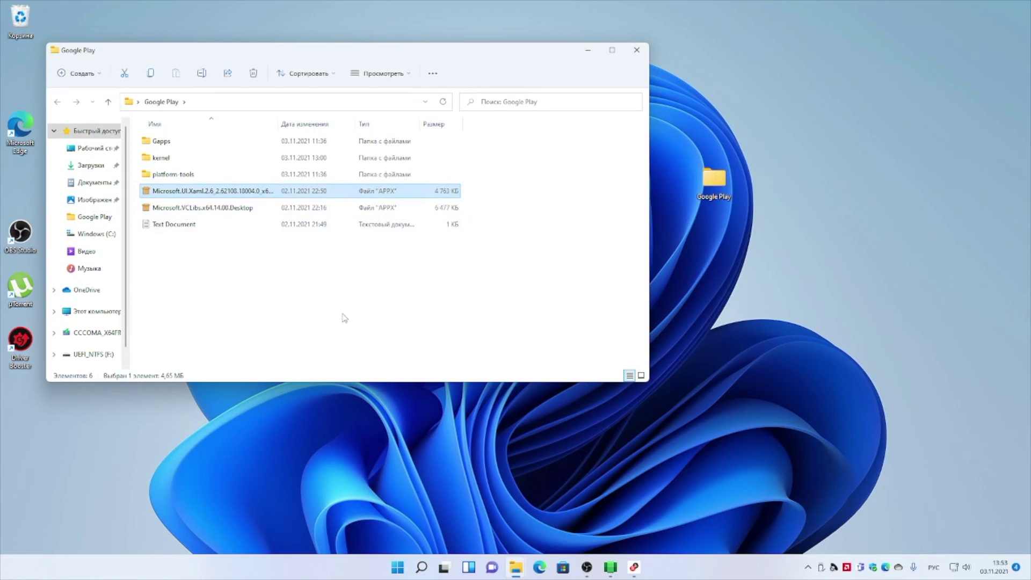